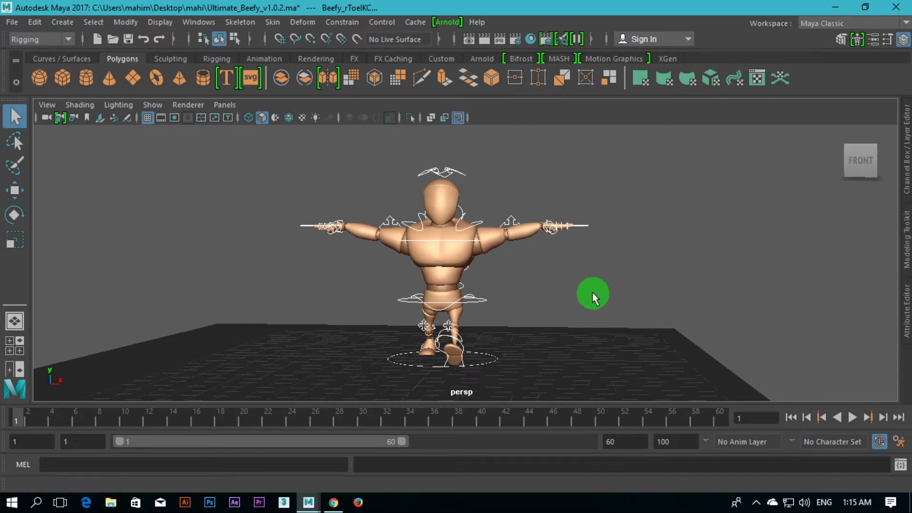
Check the Google Images results and view the walk-cycle.jpg reference, then return Maya to full screen.
{"action": "mouse_move", "coordinate": [592, 295]}
{"action": "left_mouse_down", "text": "alt"}
{"action": "mouse_move", "coordinate": [605, 267]}
{"action": "mouse_move", "coordinate": [598, 292]}
{"action": "left_mouse_up", "text": "alt"}
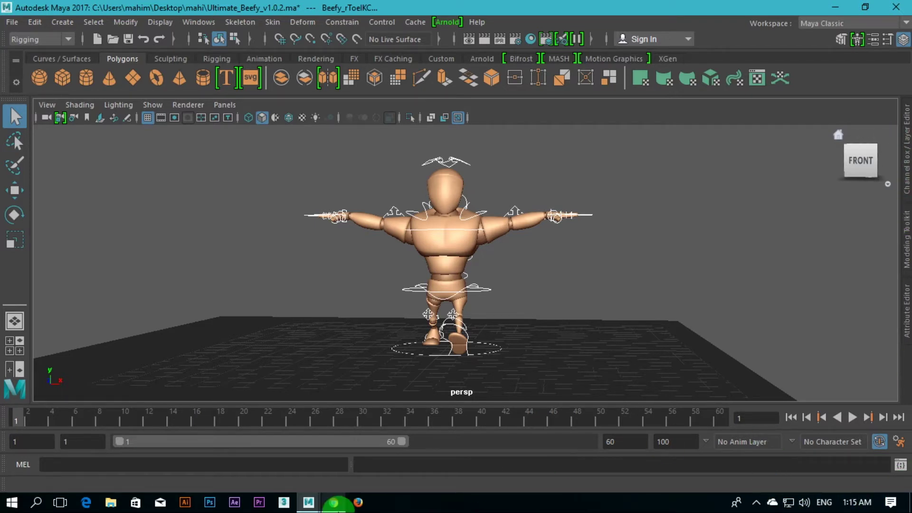
{"action": "left_click", "coordinate": [337, 503]}
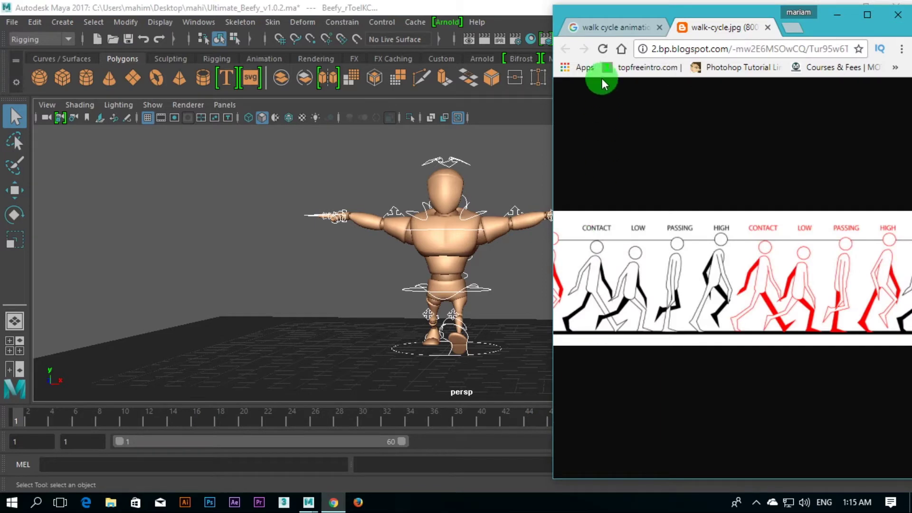
{"action": "left_click", "coordinate": [591, 26]}
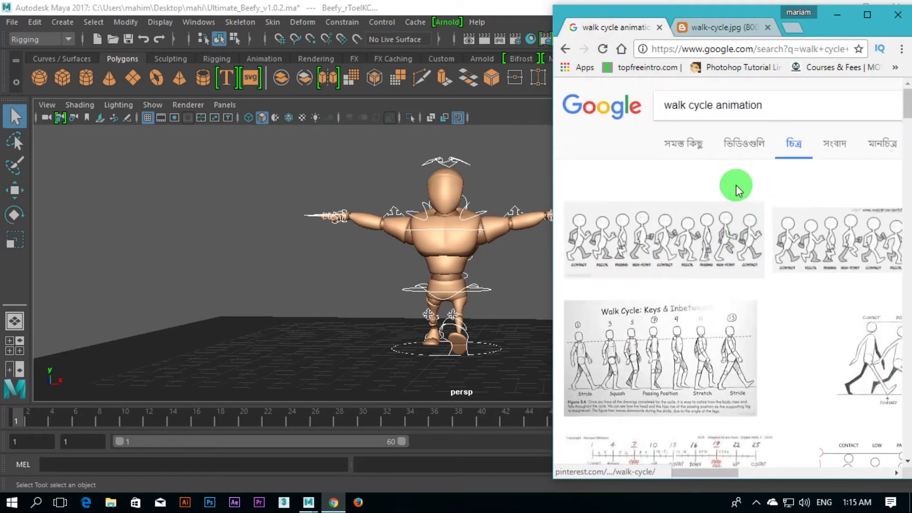
{"action": "left_click", "coordinate": [719, 27]}
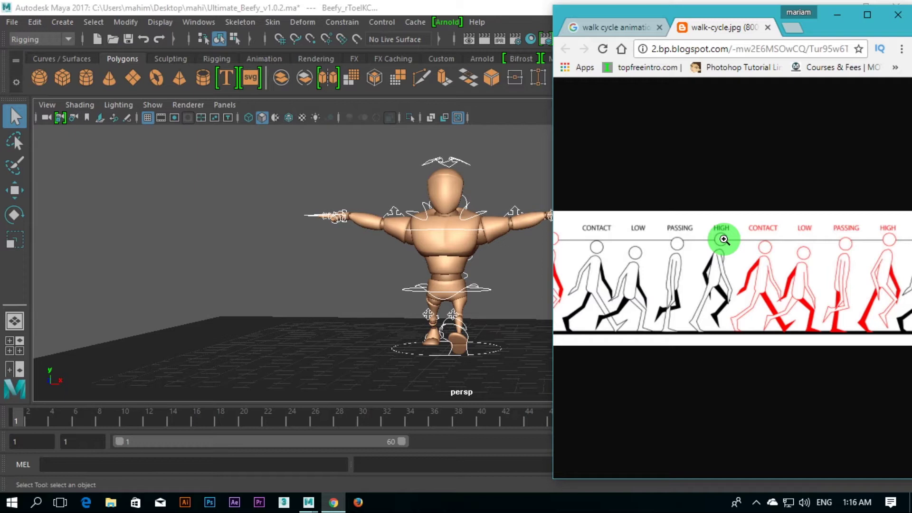
{"action": "double_click", "coordinate": [542, 7]}
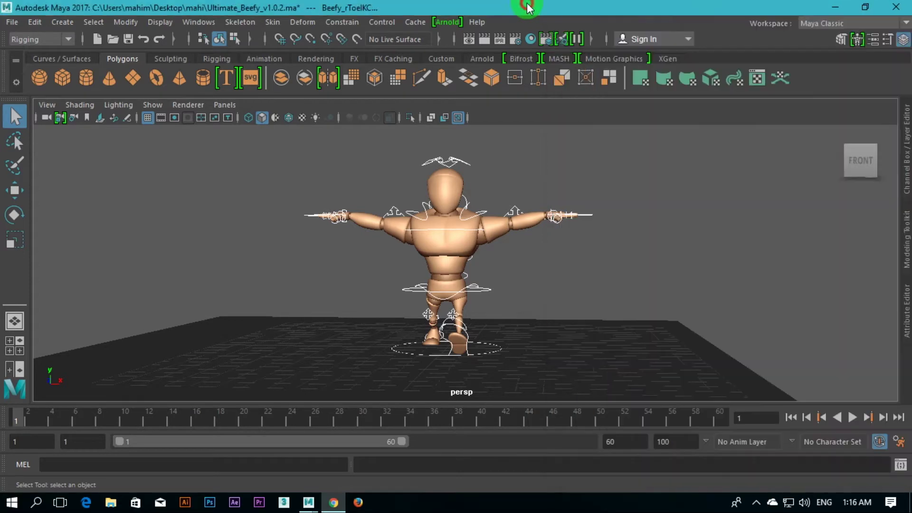
Dock Maya beside the reference and frame the rig's striding legs side-on, then maximize Maya.
{"action": "left_click", "coordinate": [857, 9]}
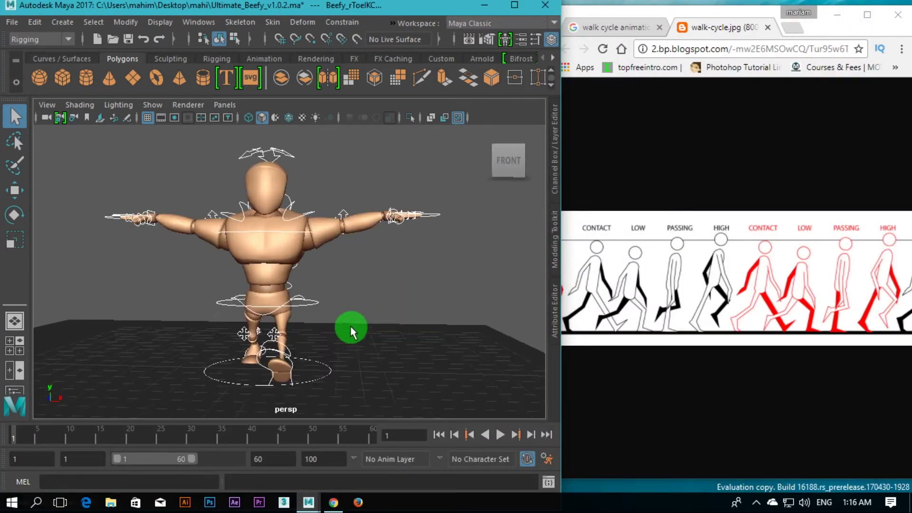
{"action": "left_click_drag", "start_coordinate": [364, 305], "coordinate": [376, 288], "text": "alt"}
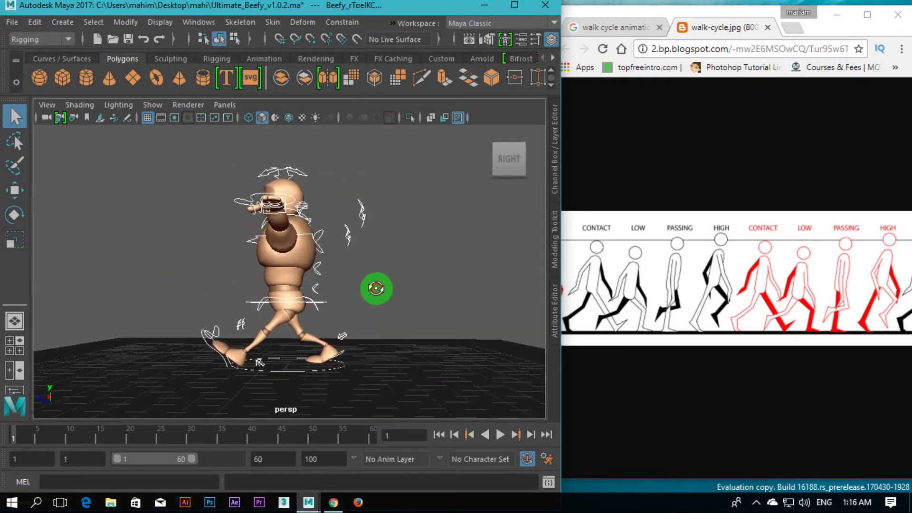
{"action": "scroll", "coordinate": [339, 301], "scroll_direction": "up", "scroll_amount": 3}
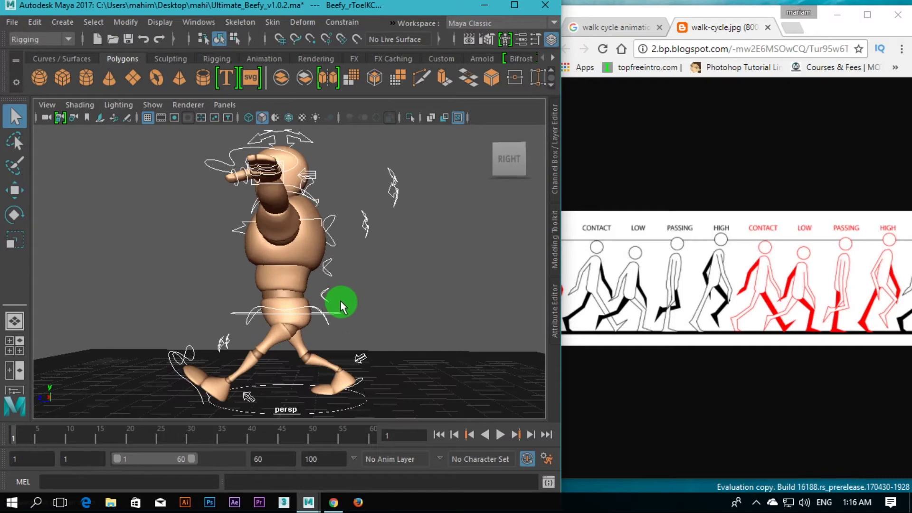
{"action": "scroll", "coordinate": [341, 300], "scroll_direction": "up", "scroll_amount": 5}
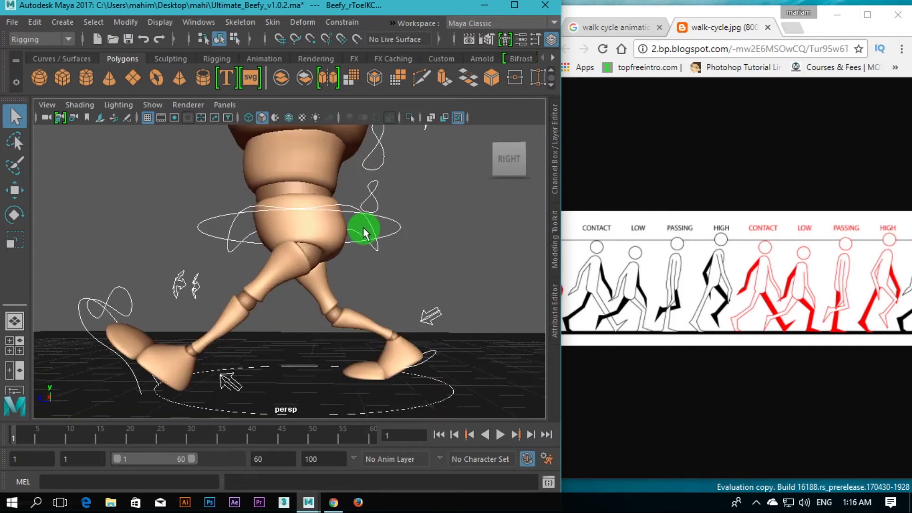
{"action": "right_click_drag", "start_coordinate": [364, 233], "coordinate": [418, 240], "text": "alt"}
{"action": "middle_click_drag", "start_coordinate": [458, 257], "coordinate": [491, 240], "text": "alt"}
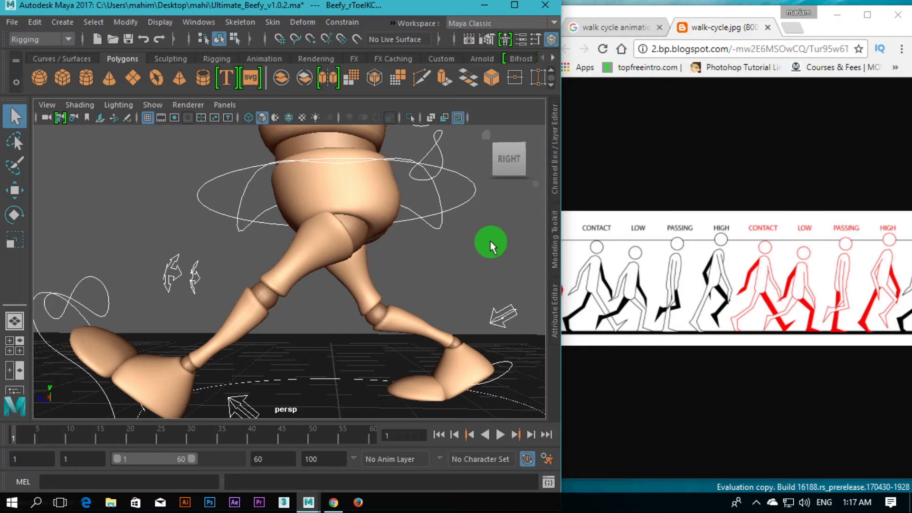
{"action": "mouse_move", "coordinate": [458, 252]}
{"action": "left_mouse_down", "text": "alt"}
{"action": "mouse_move", "coordinate": [435, 292]}
{"action": "mouse_move", "coordinate": [389, 246]}
{"action": "mouse_move", "coordinate": [488, 244]}
{"action": "mouse_move", "coordinate": [464, 265]}
{"action": "mouse_move", "coordinate": [399, 241]}
{"action": "left_mouse_up", "text": "alt"}
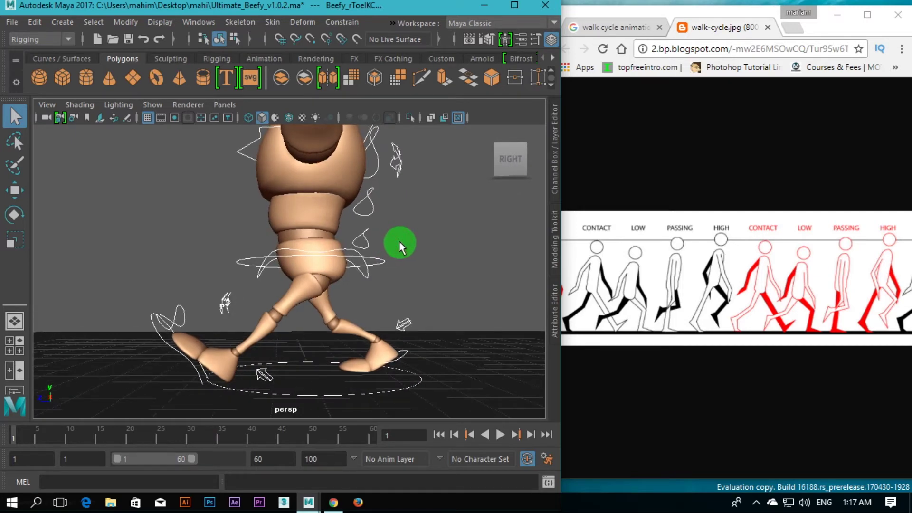
{"action": "mouse_move", "coordinate": [399, 242]}
{"action": "left_mouse_down", "text": "alt"}
{"action": "mouse_move", "coordinate": [438, 281]}
{"action": "mouse_move", "coordinate": [454, 257]}
{"action": "mouse_move", "coordinate": [444, 257]}
{"action": "left_mouse_up", "text": "alt"}
{"action": "mouse_move", "coordinate": [443, 257]}
{"action": "middle_mouse_down", "text": "alt"}
{"action": "mouse_move", "coordinate": [434, 244]}
{"action": "mouse_move", "coordinate": [426, 252]}
{"action": "middle_mouse_up", "text": "alt"}
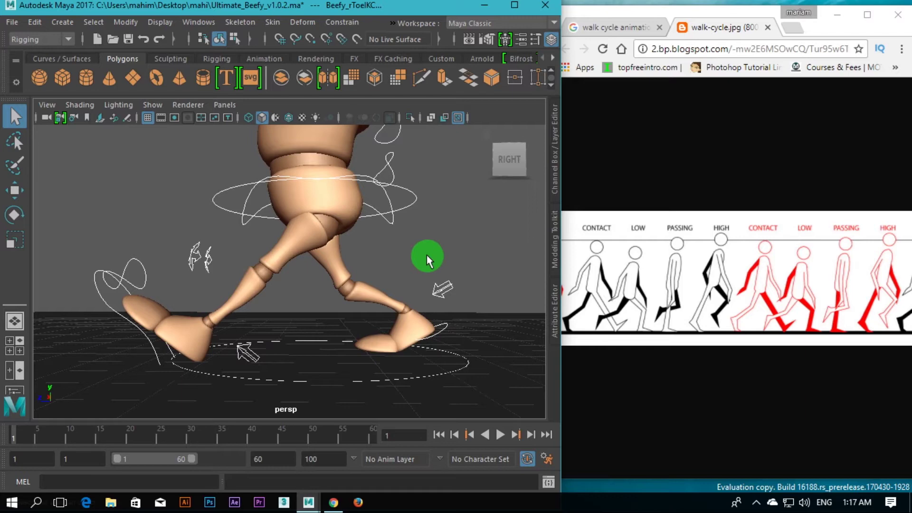
{"action": "left_click", "coordinate": [513, 7]}
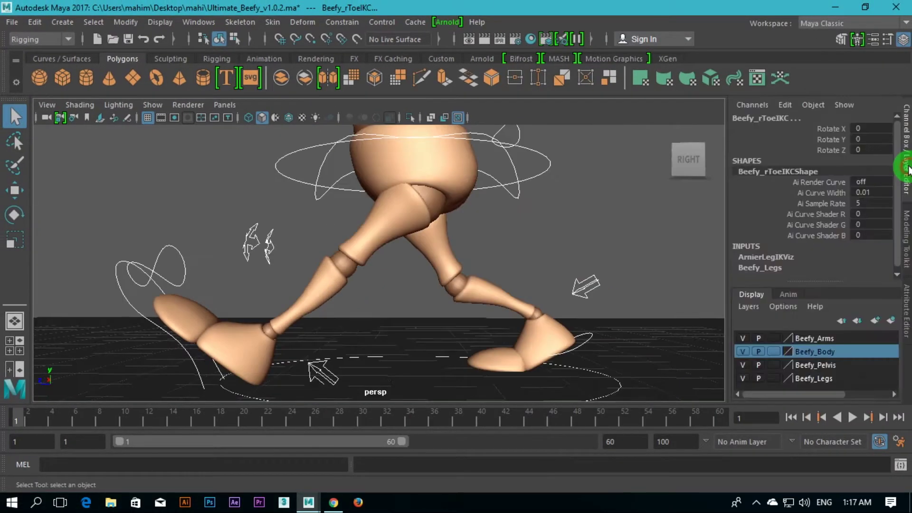
Key Rotate X, Y and Z of the right toe IK control at frame 1.
{"action": "left_click", "coordinate": [909, 168]}
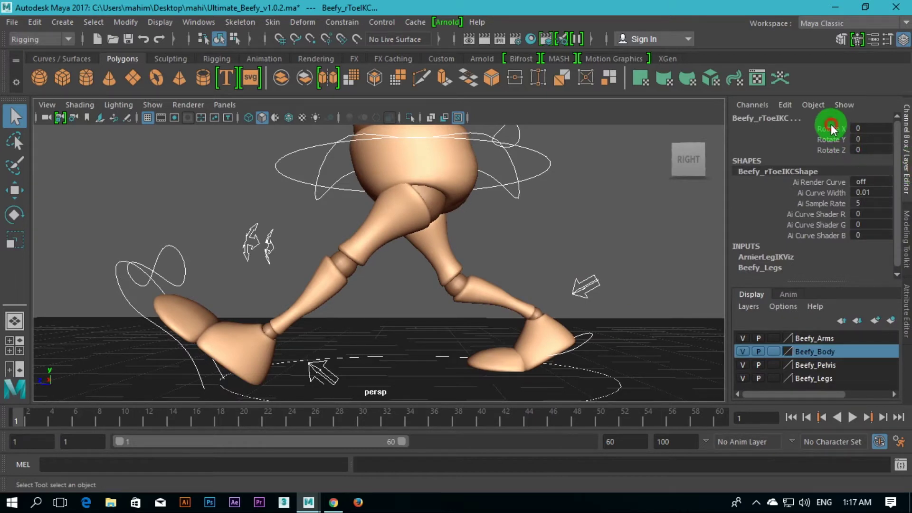
{"action": "left_click_drag", "start_coordinate": [831, 129], "coordinate": [835, 152]}
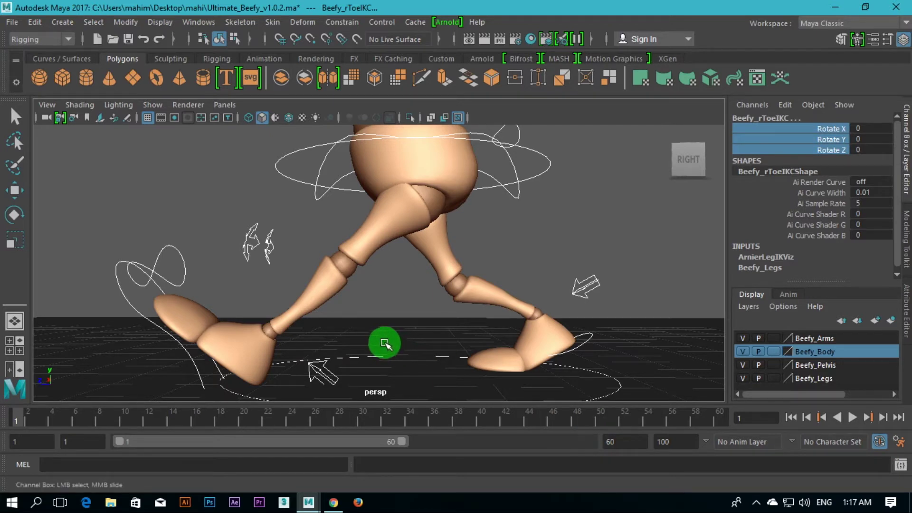
{"action": "key", "text": "s"}
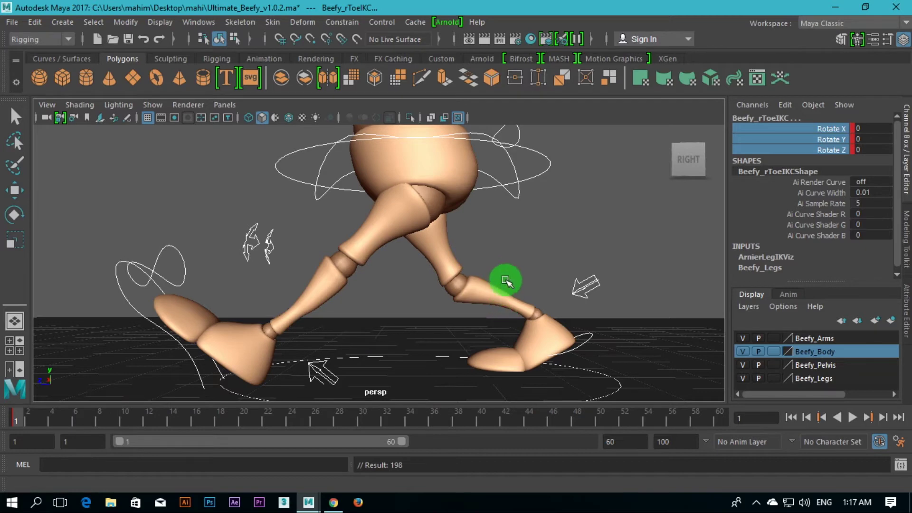
Place Maya beside the reference and orbit around the legs to compare the stride.
{"action": "middle_click_drag", "start_coordinate": [506, 281], "coordinate": [438, 285], "text": "alt"}
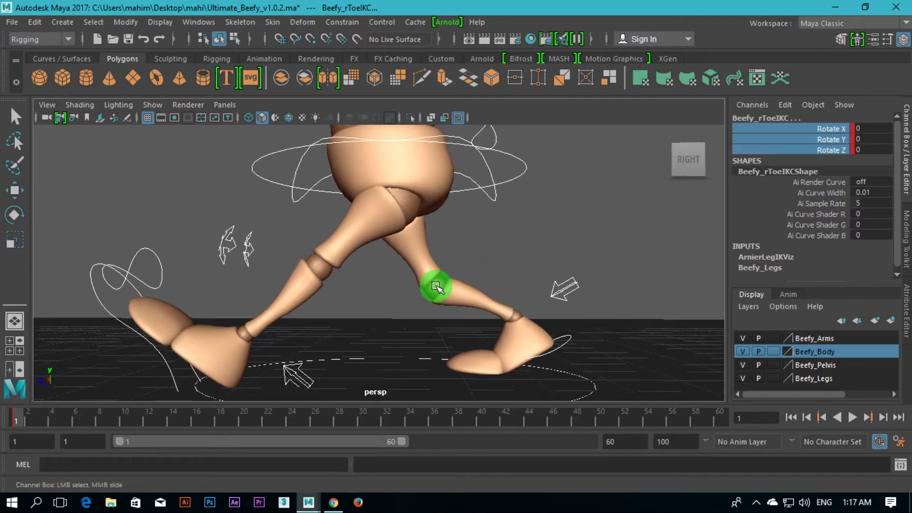
{"action": "left_click", "coordinate": [870, 8]}
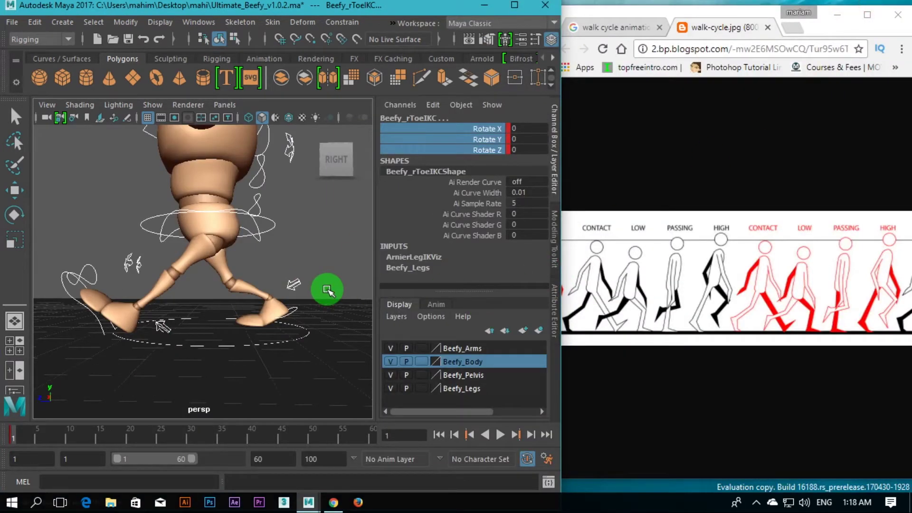
{"action": "scroll", "coordinate": [307, 306], "scroll_direction": "up", "scroll_amount": 3}
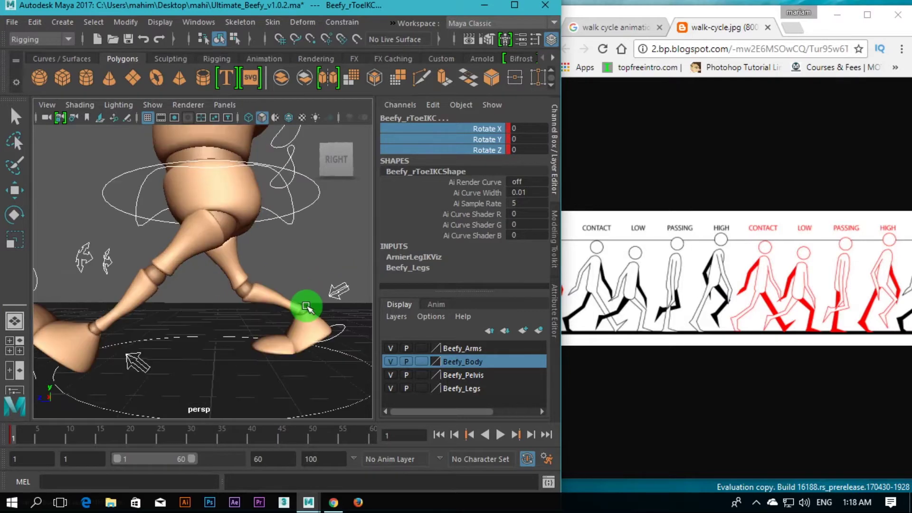
{"action": "left_click_drag", "start_coordinate": [307, 306], "coordinate": [289, 326], "text": "alt"}
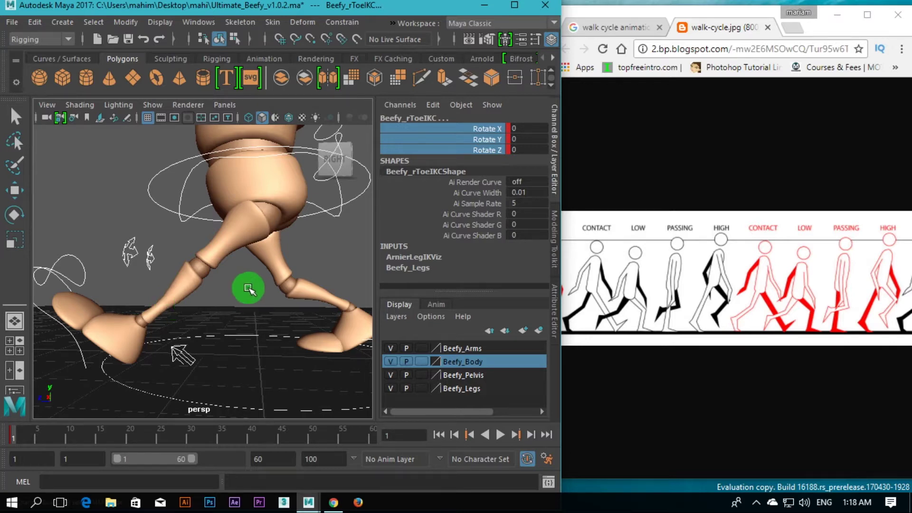
{"action": "mouse_move", "coordinate": [248, 289]}
{"action": "left_mouse_down", "text": "alt"}
{"action": "mouse_move", "coordinate": [248, 266]}
{"action": "mouse_move", "coordinate": [244, 285]}
{"action": "left_mouse_up", "text": "alt"}
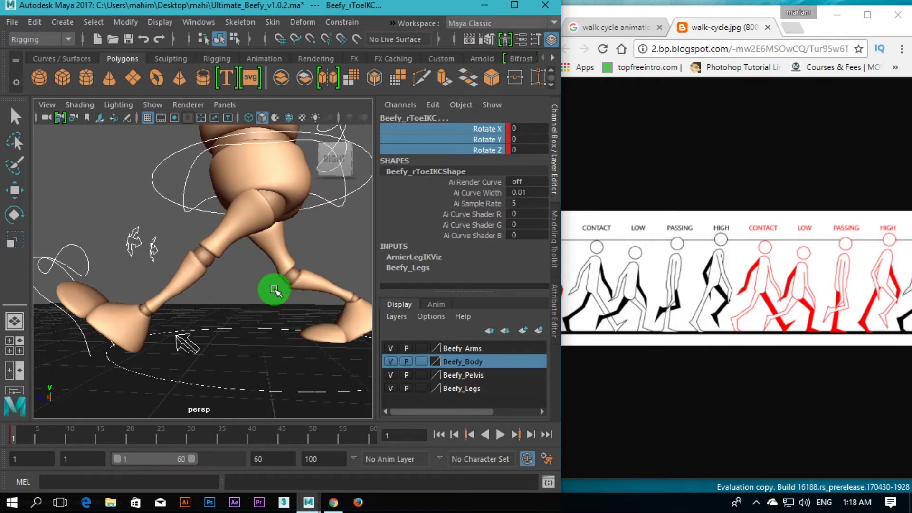
{"action": "left_click_drag", "start_coordinate": [270, 291], "coordinate": [313, 310], "text": "alt"}
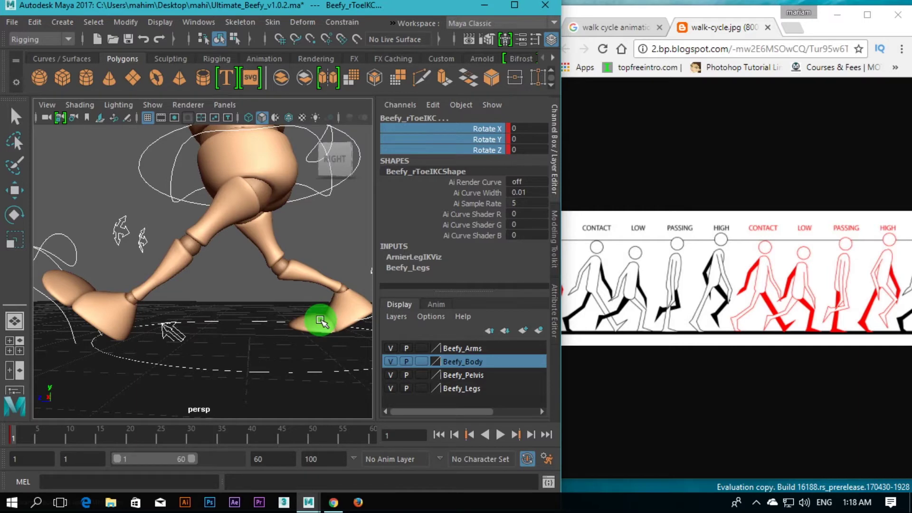
{"action": "left_click_drag", "start_coordinate": [244, 291], "coordinate": [157, 361], "text": "alt"}
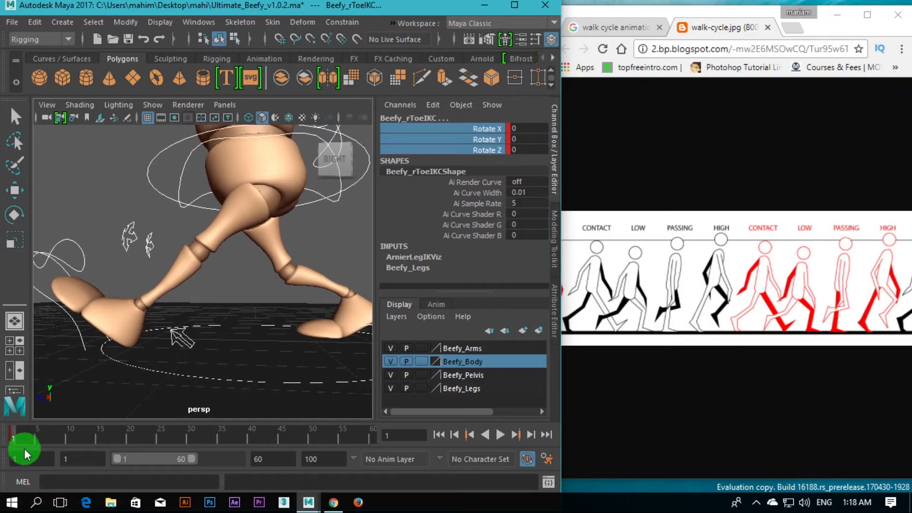
Move to frame 50 and key the right toe control's rotation there.
{"action": "left_click", "coordinate": [512, 10]}
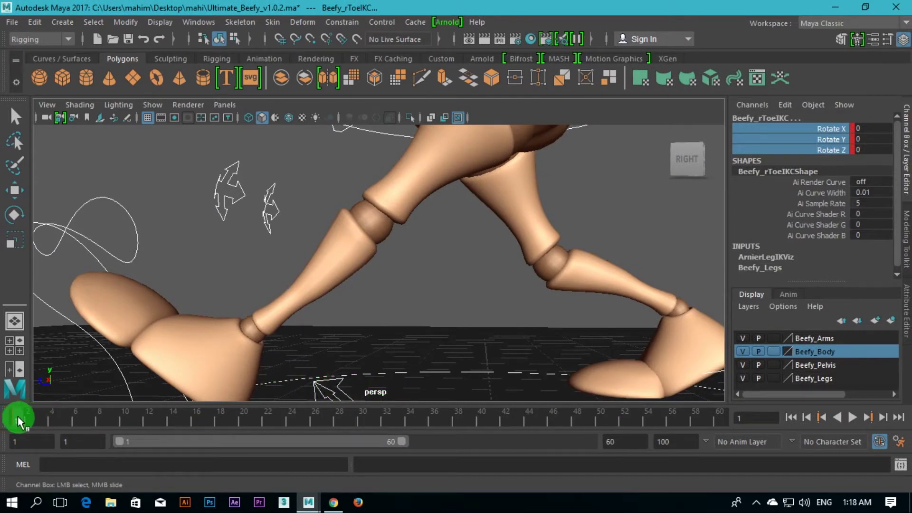
{"action": "left_click_drag", "start_coordinate": [18, 417], "coordinate": [104, 423]}
{"action": "left_click_drag", "start_coordinate": [235, 423], "coordinate": [601, 430]}
{"action": "left_click", "coordinate": [864, 7]}
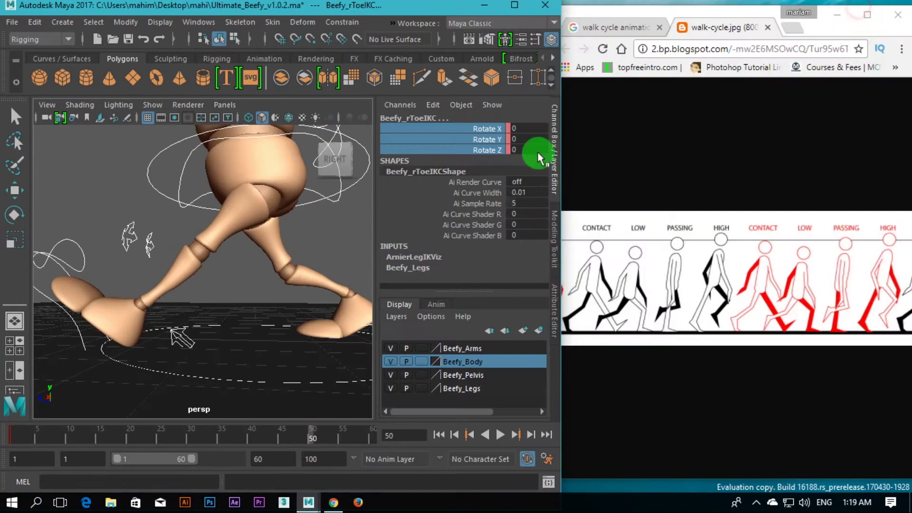
{"action": "left_click", "coordinate": [285, 299]}
{"action": "middle_click_drag", "start_coordinate": [285, 299], "coordinate": [277, 297], "text": "alt"}
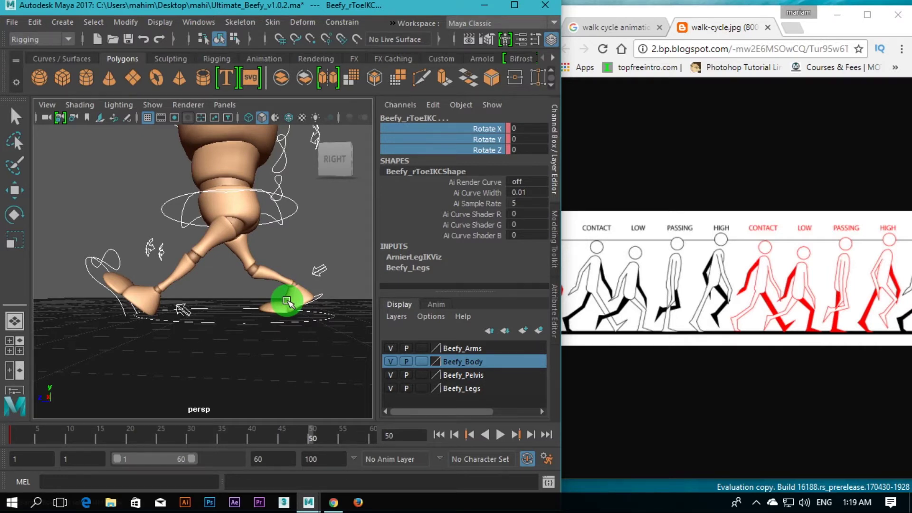
{"action": "key", "text": "s"}
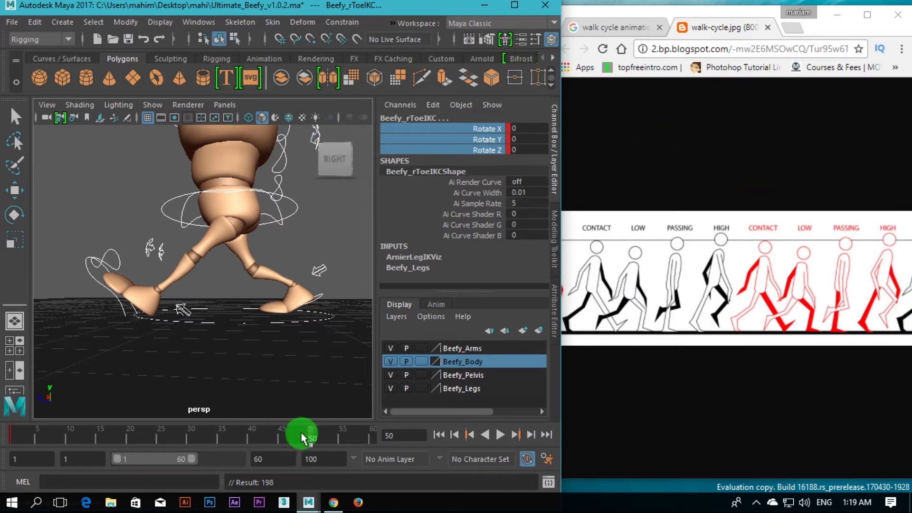
Scrub back through the stride to frame 1.
{"action": "left_click_drag", "start_coordinate": [312, 435], "coordinate": [295, 434]}
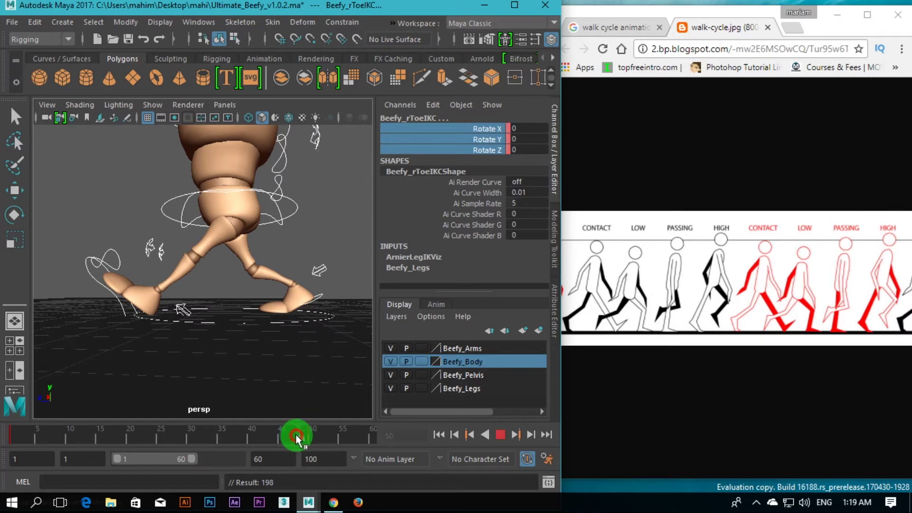
{"action": "left_click_drag", "start_coordinate": [187, 435], "coordinate": [159, 438]}
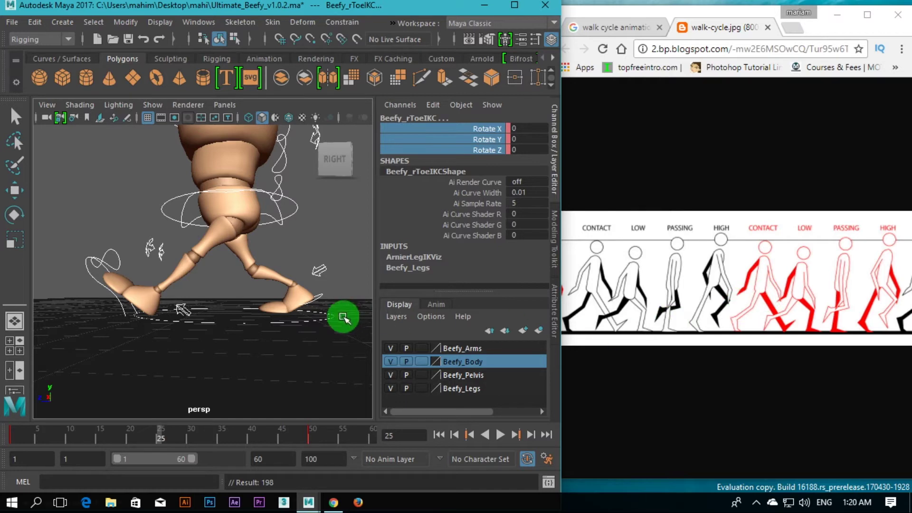
{"action": "left_click_drag", "start_coordinate": [158, 434], "coordinate": [10, 438]}
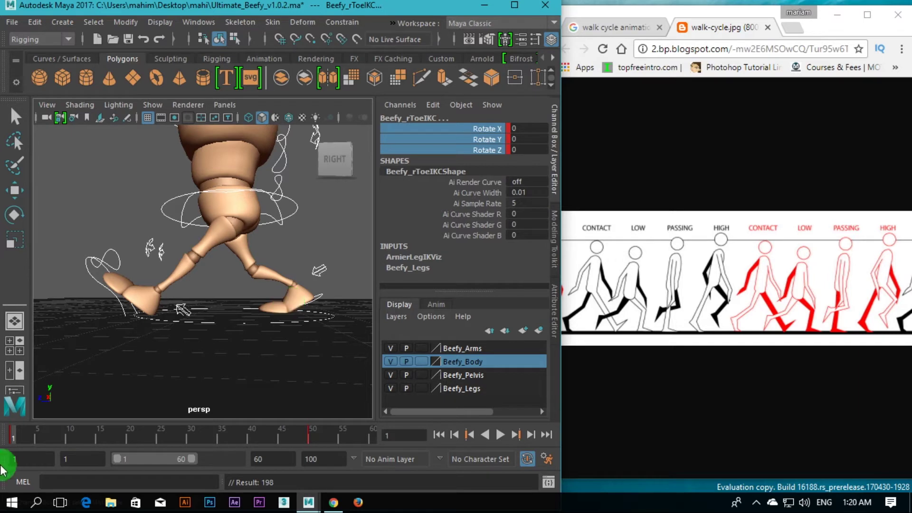
Play the walk, stop at frame 25, and select the right foot IK control Beefy_rFootIKC.
{"action": "key", "text": "alt+v"}
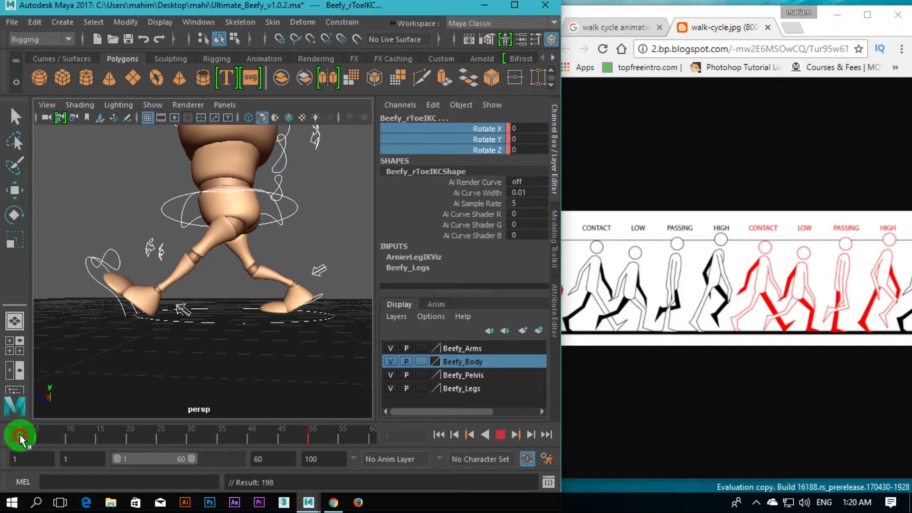
{"action": "left_click", "coordinate": [157, 438]}
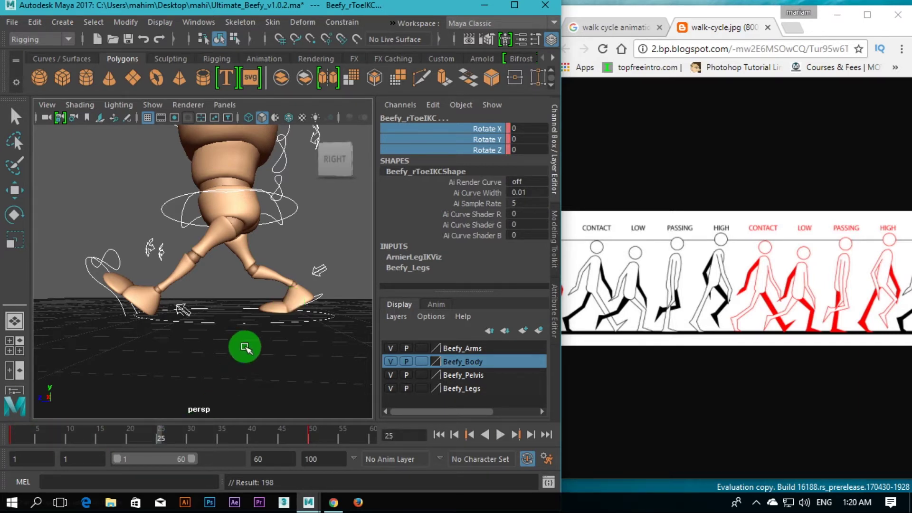
{"action": "scroll", "coordinate": [244, 351], "scroll_direction": "up", "scroll_amount": 3}
{"action": "left_click_drag", "start_coordinate": [244, 346], "coordinate": [239, 326], "text": "alt"}
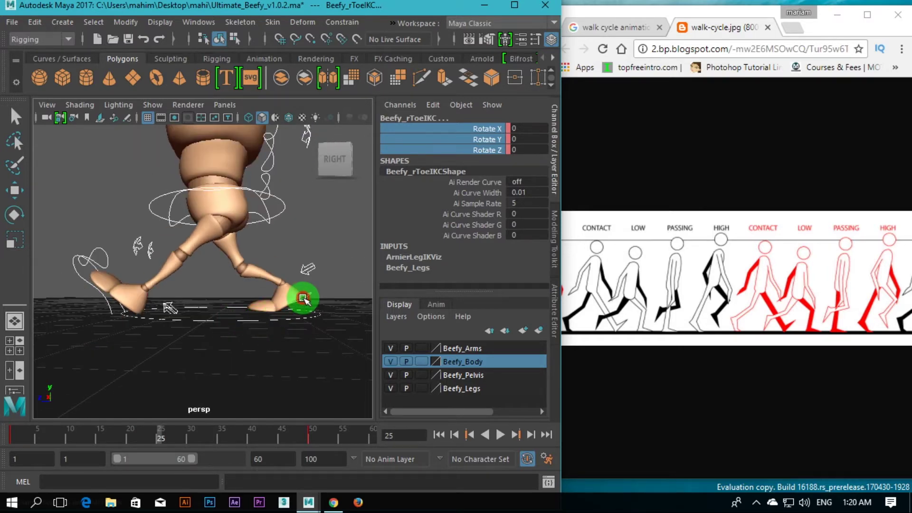
{"action": "left_click", "coordinate": [303, 299]}
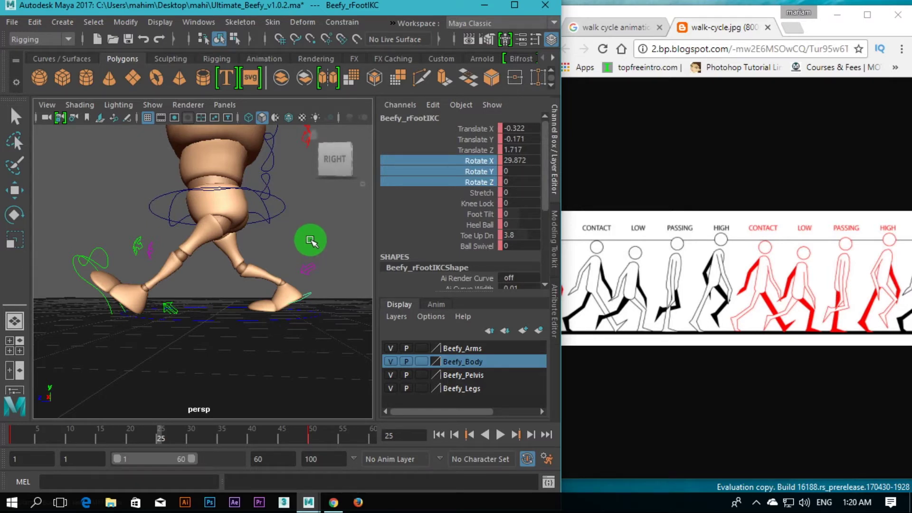
{"action": "key", "text": "q"}
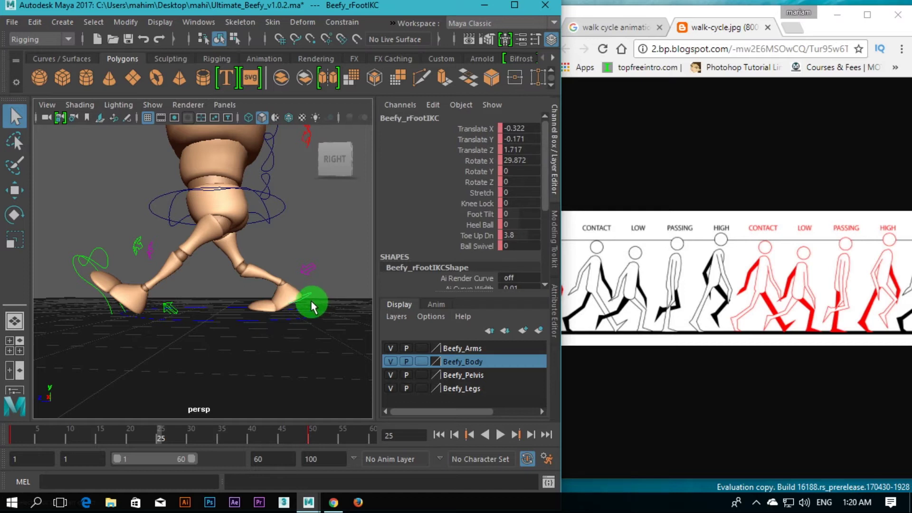
Slide the right foot back along Z and tilt it with the rotate manipulator.
{"action": "key", "text": "w"}
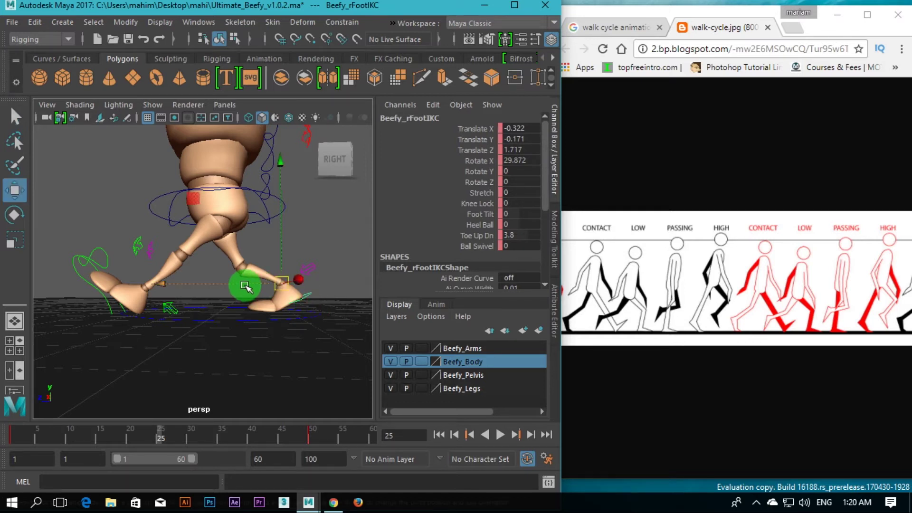
{"action": "left_click_drag", "start_coordinate": [247, 284], "coordinate": [138, 301]}
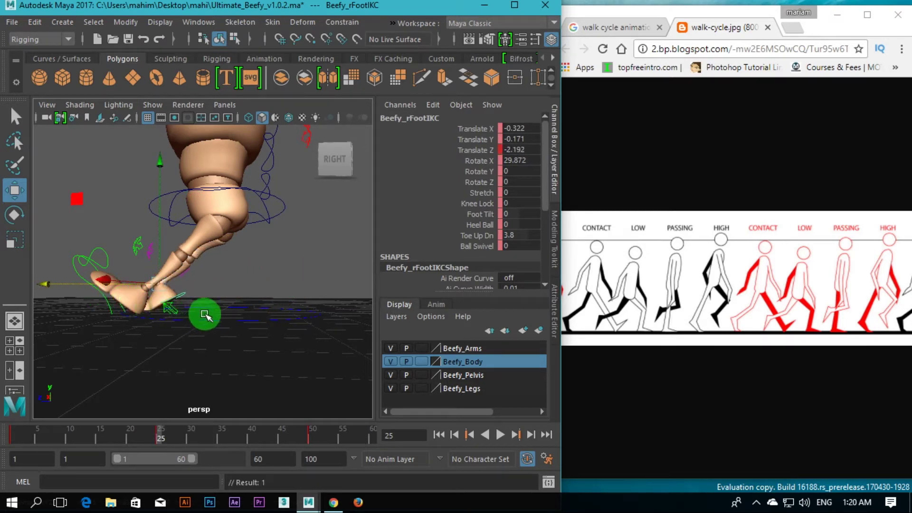
{"action": "key", "text": "e"}
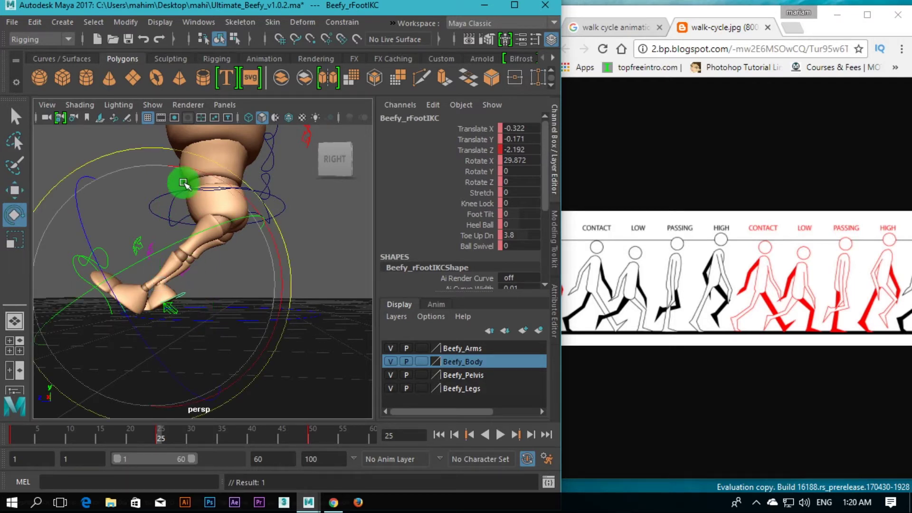
{"action": "left_click_drag", "start_coordinate": [161, 147], "coordinate": [237, 218]}
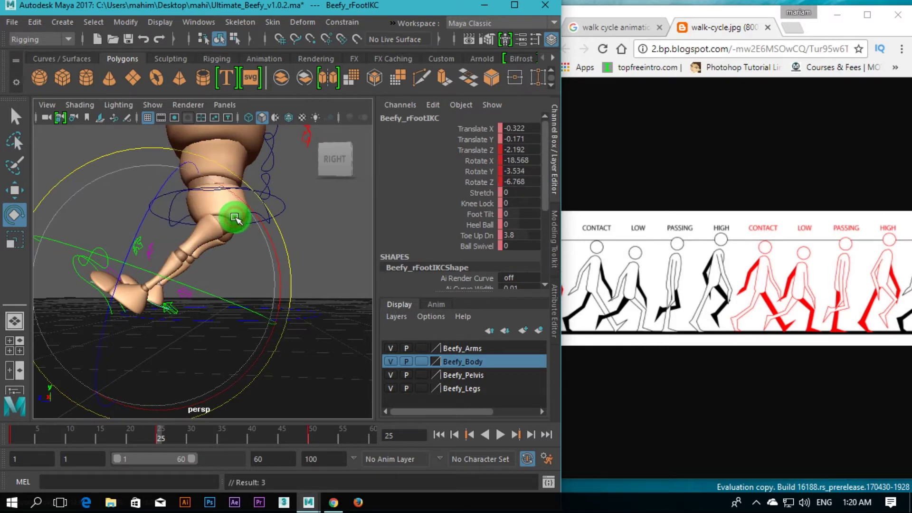
{"action": "key", "text": "w"}
{"action": "left_click_drag", "start_coordinate": [124, 272], "coordinate": [88, 276]}
Move and rotate the left foot IK control Beefy_lFootIKC into the frame-25 pose.
{"action": "left_click", "coordinate": [75, 265]}
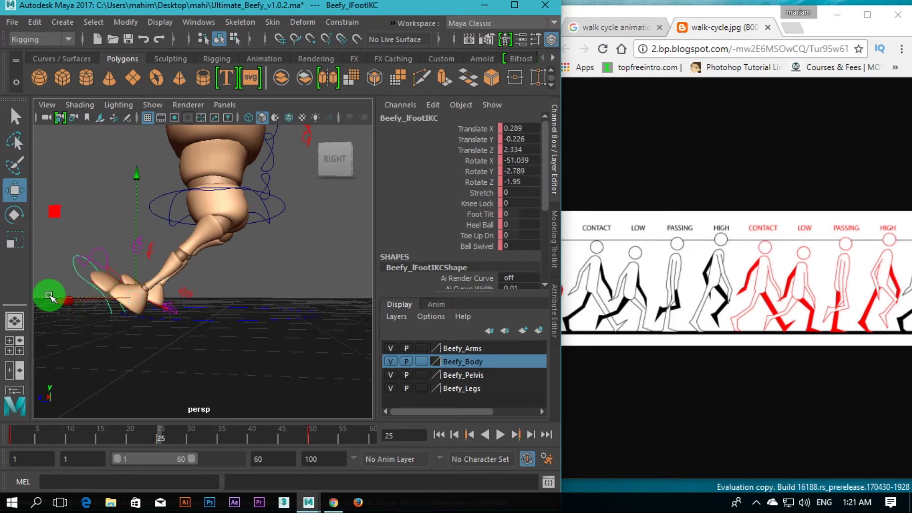
{"action": "left_click_drag", "start_coordinate": [47, 295], "coordinate": [197, 333]}
{"action": "key", "text": "e"}
{"action": "left_click_drag", "start_coordinate": [224, 204], "coordinate": [257, 294]}
{"action": "key", "text": "w"}
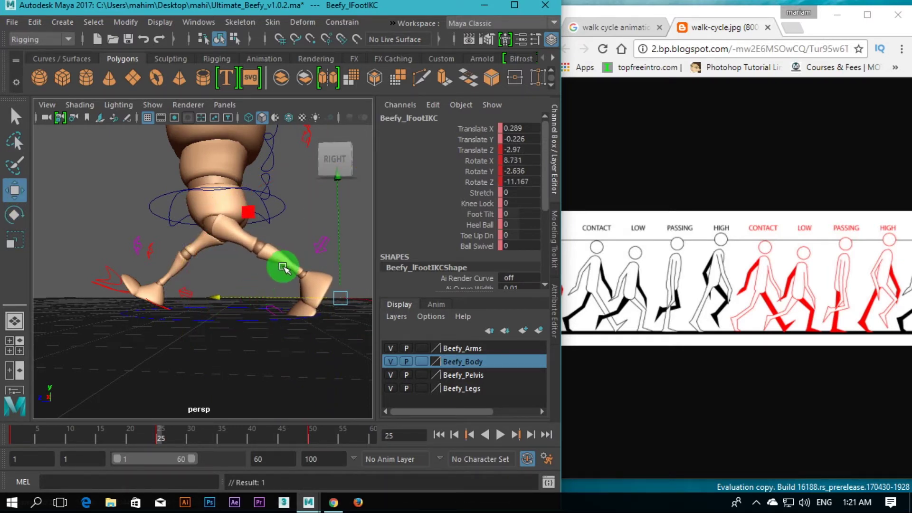
{"action": "left_click", "coordinate": [337, 246]}
{"action": "mouse_move", "coordinate": [337, 246]}
{"action": "left_mouse_down"}
{"action": "mouse_move", "coordinate": [304, 294]}
{"action": "mouse_move", "coordinate": [297, 299]}
{"action": "mouse_move", "coordinate": [327, 266]}
{"action": "mouse_move", "coordinate": [322, 252]}
{"action": "mouse_move", "coordinate": [318, 272]}
{"action": "mouse_move", "coordinate": [259, 286]}
{"action": "mouse_move", "coordinate": [265, 295]}
{"action": "left_mouse_up"}
{"action": "key", "text": "e"}
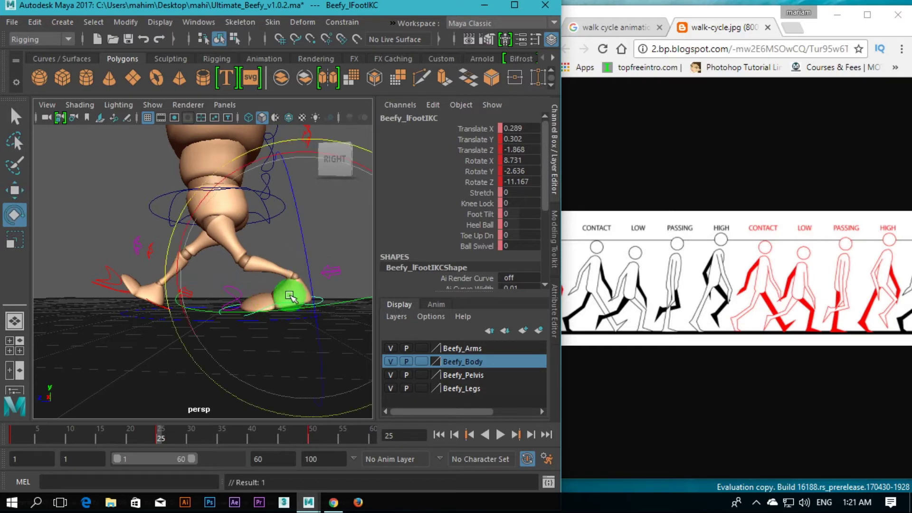
{"action": "left_click_drag", "start_coordinate": [183, 214], "coordinate": [282, 310]}
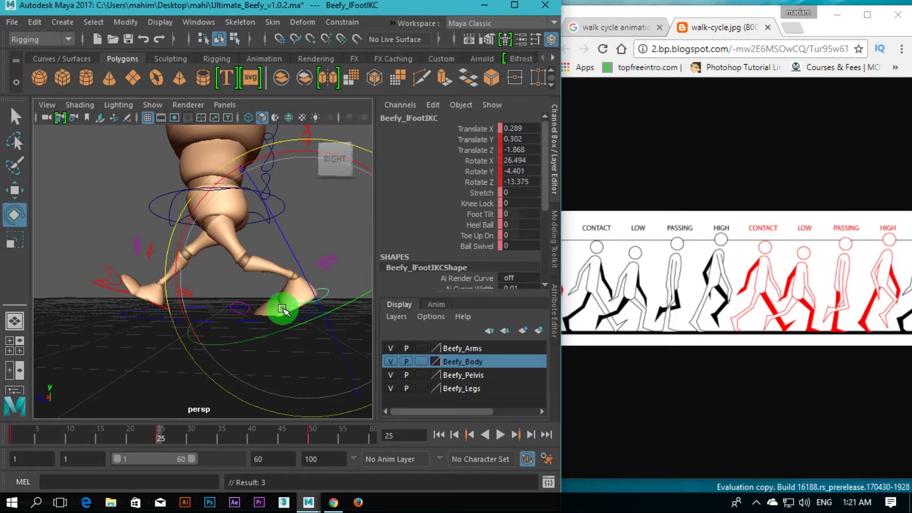
Raise the left toe to Toe Up Dn 3.2 and lower the foot to Translate Y 0.23.
{"action": "left_click", "coordinate": [477, 235]}
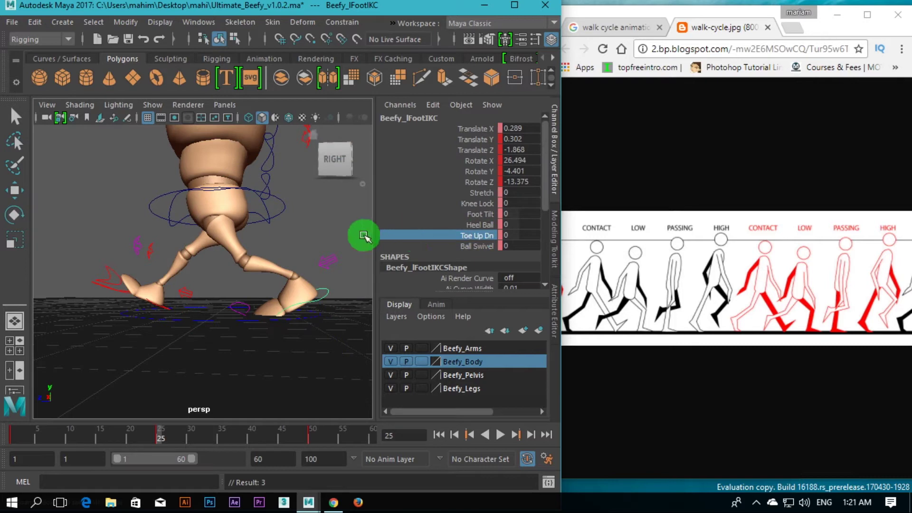
{"action": "middle_click_drag", "start_coordinate": [361, 234], "coordinate": [382, 235]}
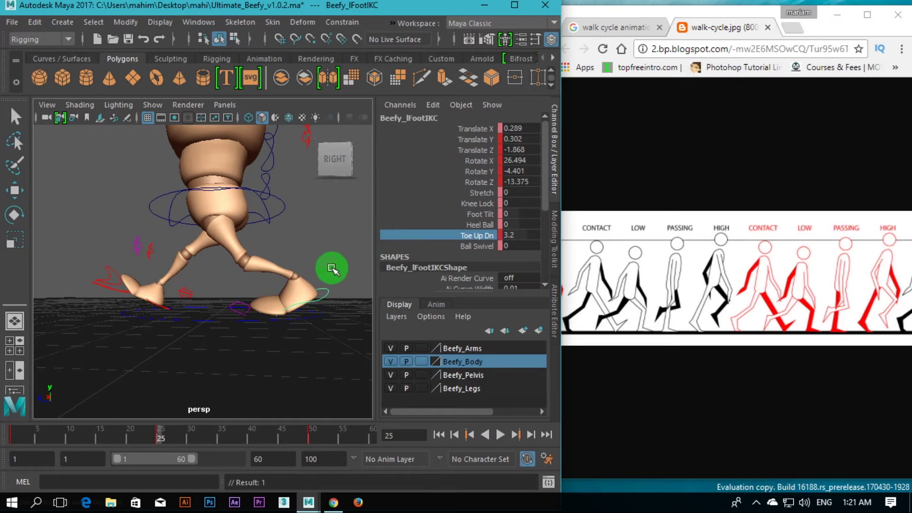
{"action": "key", "text": "w"}
{"action": "left_click_drag", "start_coordinate": [292, 249], "coordinate": [295, 238]}
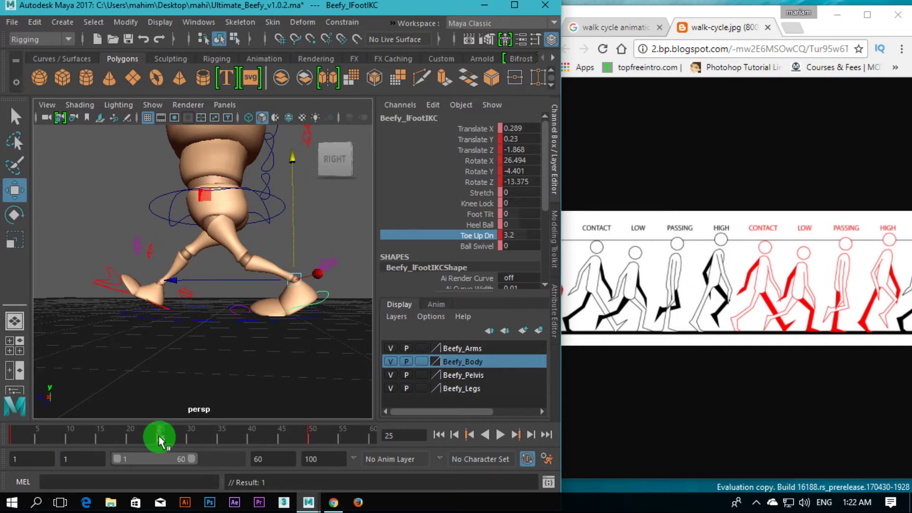
Compare frames 1, 12, 35 and 50, then set Beefy_lFootIKC Translate Z to -2.334 at frame 25.
{"action": "left_click_drag", "start_coordinate": [159, 436], "coordinate": [14, 454]}
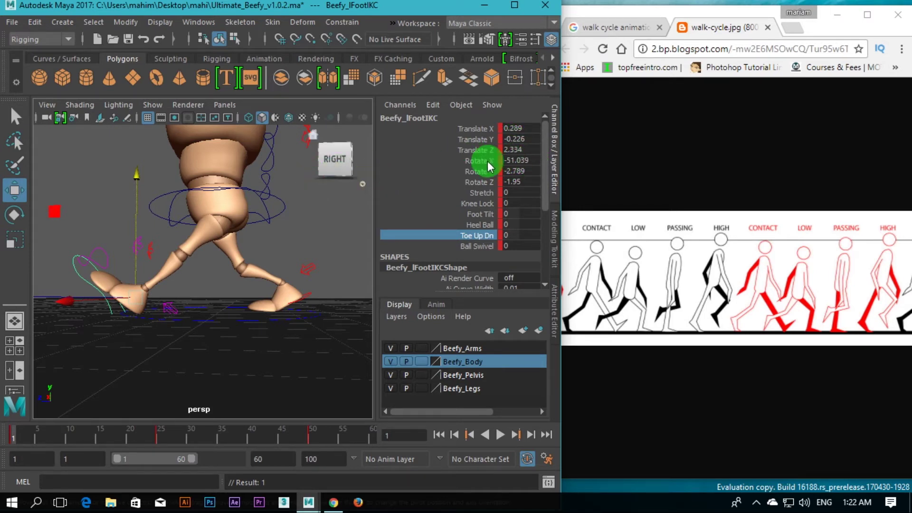
{"action": "left_click", "coordinate": [520, 149]}
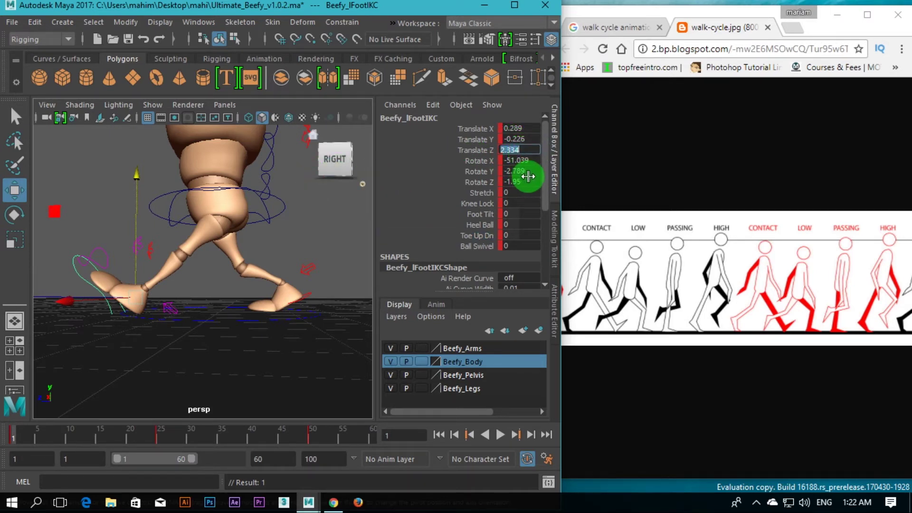
{"action": "left_click_drag", "start_coordinate": [15, 429], "coordinate": [309, 432]}
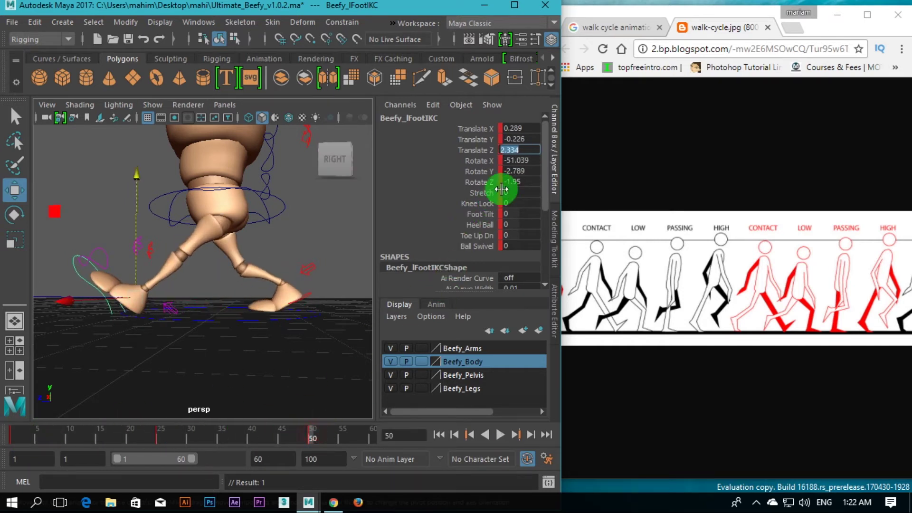
{"action": "left_click_drag", "start_coordinate": [306, 435], "coordinate": [158, 442]}
{"action": "left_click", "coordinate": [491, 235]}
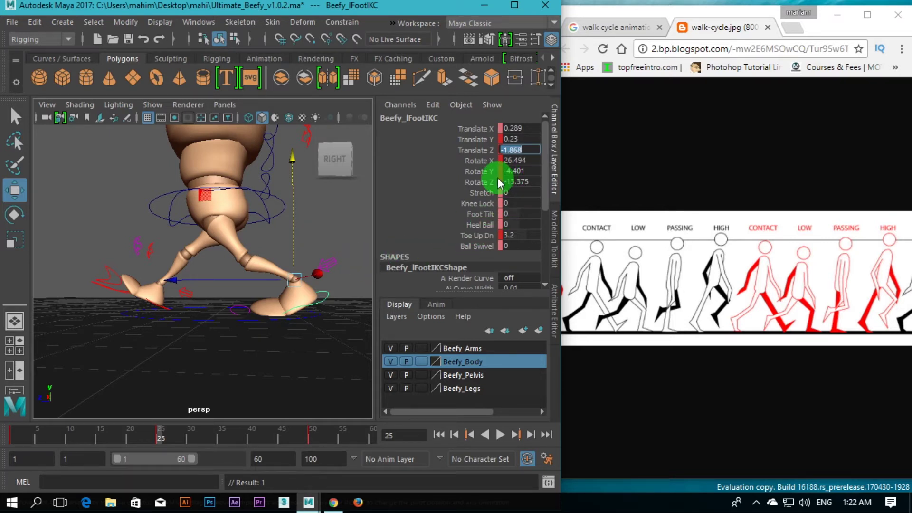
{"action": "type", "text": "2.834"}
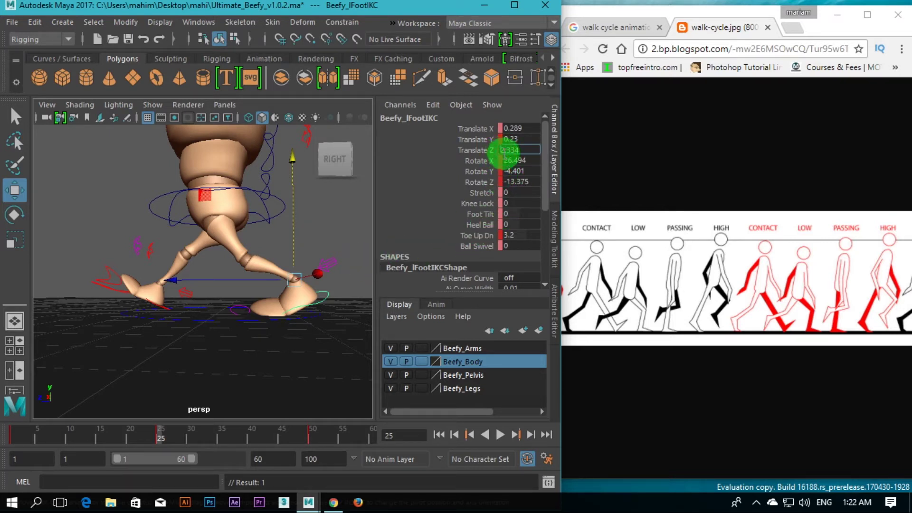
{"action": "key", "text": "Return"}
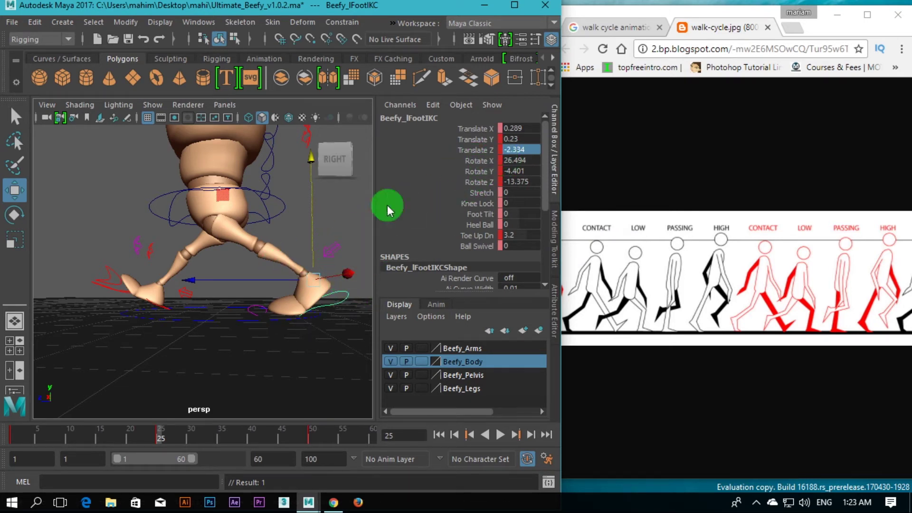
Dolly in closer, play the walk, and scrub back to frame 7.
{"action": "middle_click_drag", "start_coordinate": [333, 235], "coordinate": [331, 215], "text": "alt"}
{"action": "scroll", "coordinate": [331, 215], "scroll_direction": "up", "scroll_amount": 6}
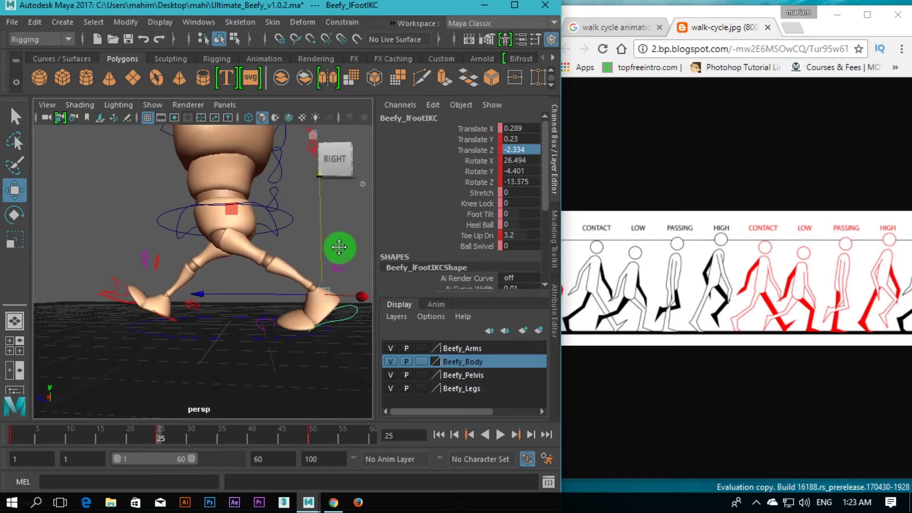
{"action": "mouse_move", "coordinate": [241, 324]}
{"action": "left_mouse_down", "text": "alt"}
{"action": "mouse_move", "coordinate": [305, 326]}
{"action": "mouse_move", "coordinate": [240, 323]}
{"action": "left_mouse_up", "text": "alt"}
{"action": "left_click", "coordinate": [170, 457]}
{"action": "mouse_move", "coordinate": [153, 437]}
{"action": "left_mouse_down"}
{"action": "mouse_move", "coordinate": [10, 439]}
{"action": "mouse_move", "coordinate": [272, 433]}
{"action": "mouse_move", "coordinate": [275, 441]}
{"action": "mouse_move", "coordinate": [78, 446]}
{"action": "mouse_move", "coordinate": [312, 444]}
{"action": "mouse_move", "coordinate": [16, 448]}
{"action": "mouse_move", "coordinate": [116, 454]}
{"action": "mouse_move", "coordinate": [315, 443]}
{"action": "mouse_move", "coordinate": [207, 449]}
{"action": "mouse_move", "coordinate": [157, 440]}
{"action": "left_mouse_up"}
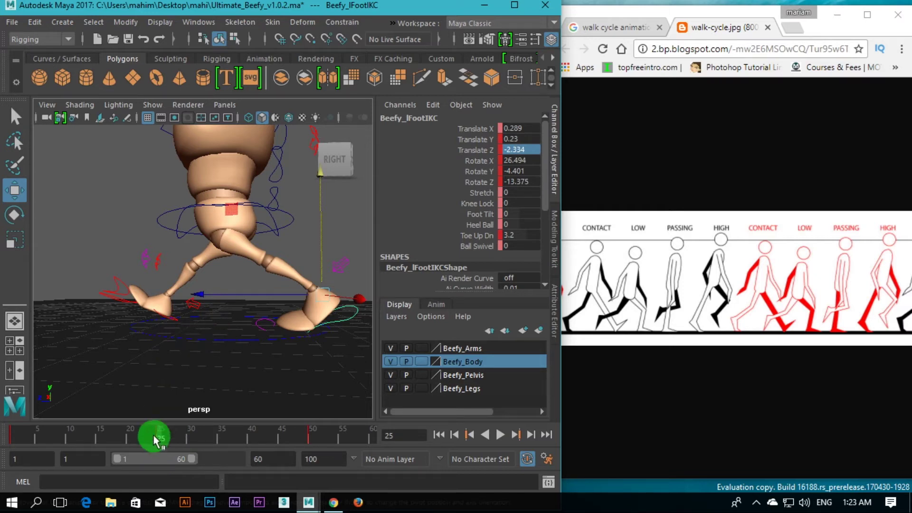
{"action": "key", "text": "alt+v"}
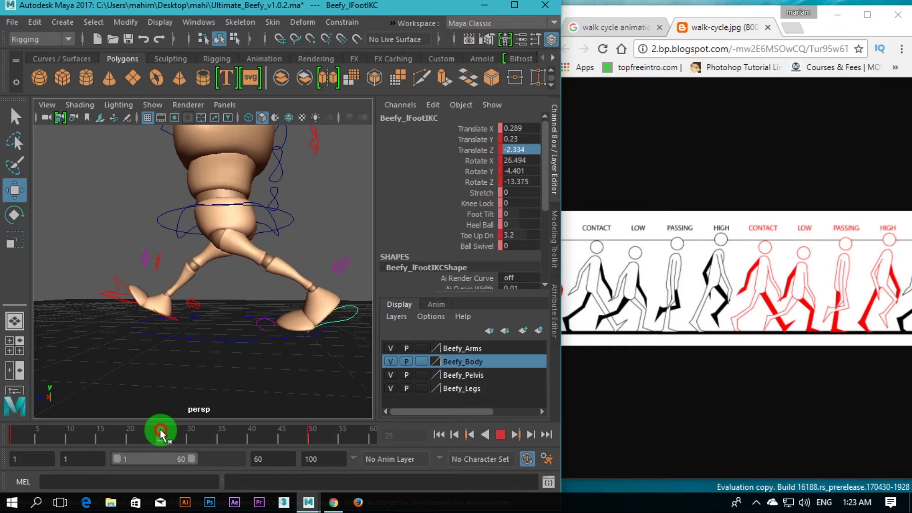
{"action": "left_click_drag", "start_coordinate": [285, 436], "coordinate": [56, 437]}
At frame 7, select the root control and lower the body slightly.
{"action": "left_click", "coordinate": [150, 361]}
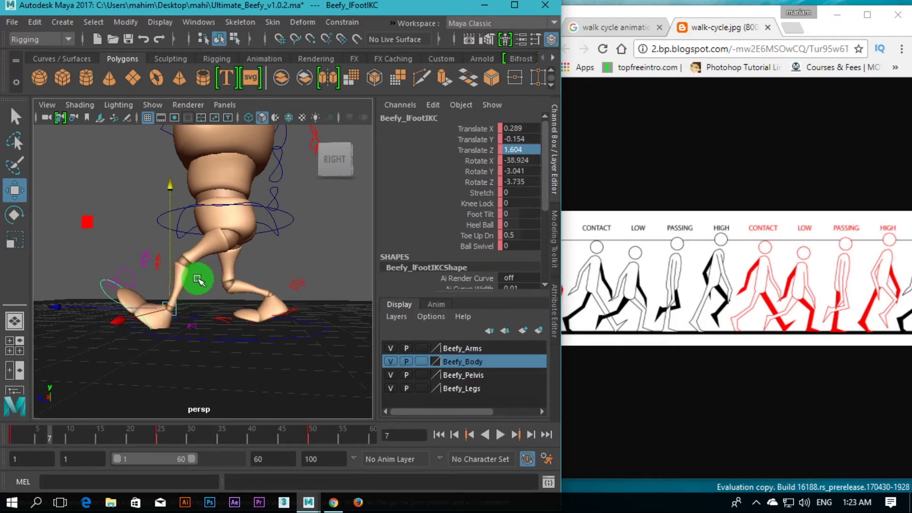
{"action": "left_click_drag", "start_coordinate": [198, 279], "coordinate": [202, 309], "text": "alt"}
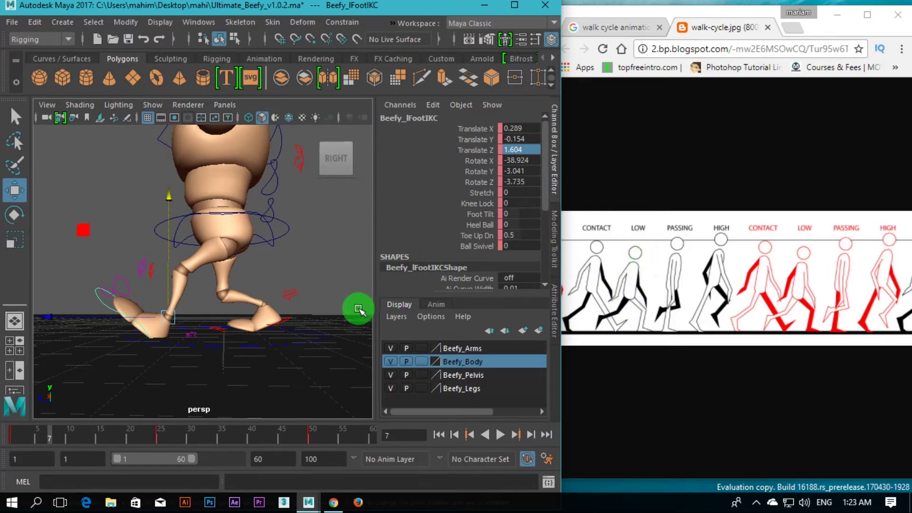
{"action": "left_click", "coordinate": [289, 230]}
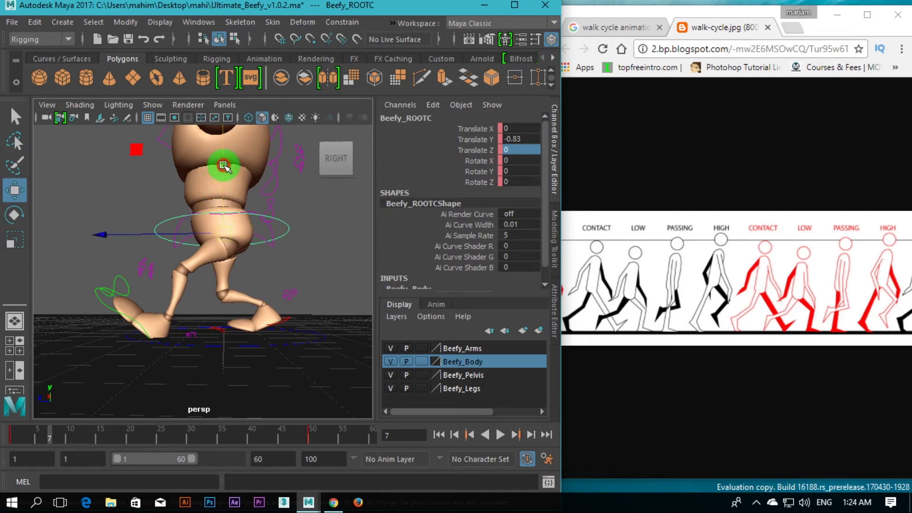
{"action": "left_click_drag", "start_coordinate": [223, 165], "coordinate": [224, 169]}
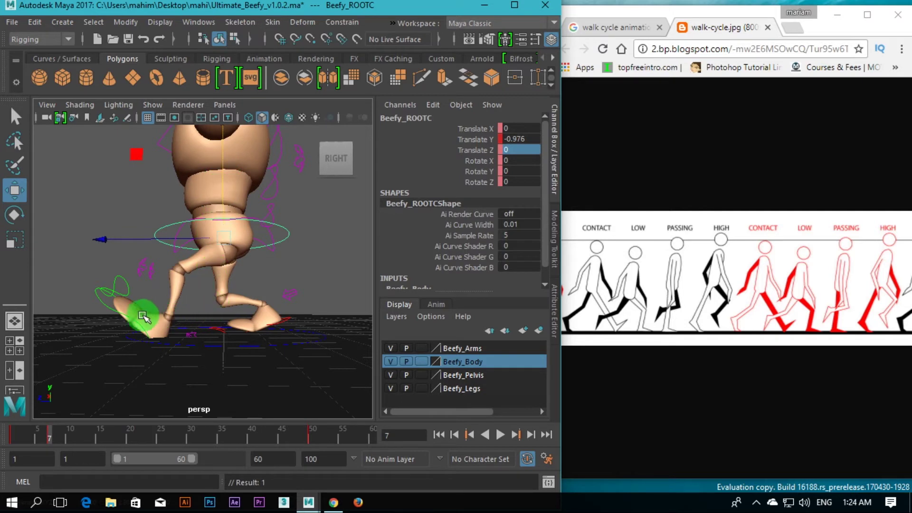
Move the left foot forward, rotate it nearly flat to Rotate X 2.39, and lift it to Translate Y 0.026.
{"action": "left_click", "coordinate": [109, 306]}
{"action": "left_click_drag", "start_coordinate": [122, 315], "coordinate": [151, 321]}
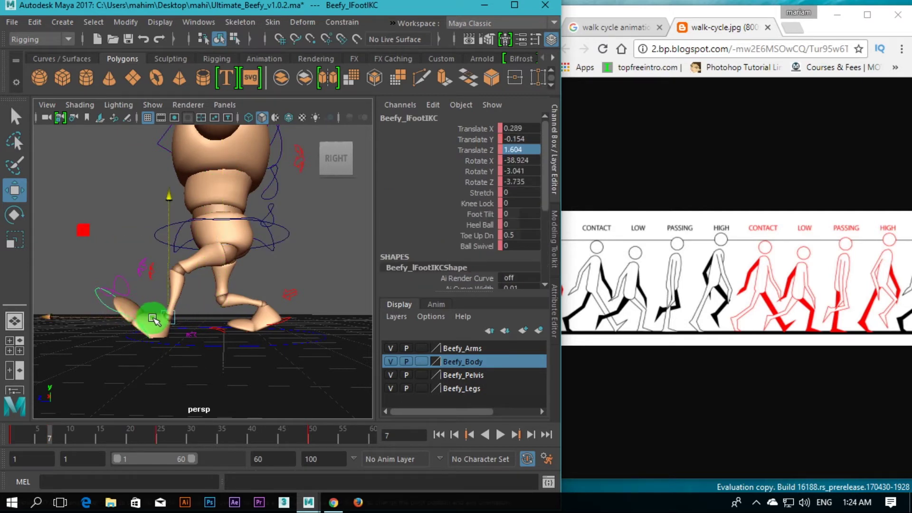
{"action": "key", "text": "e"}
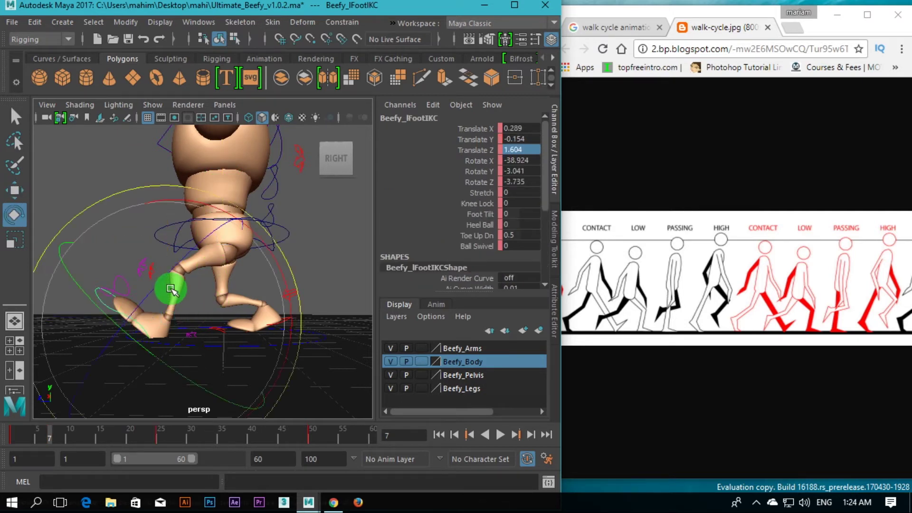
{"action": "left_click_drag", "start_coordinate": [106, 196], "coordinate": [64, 250]}
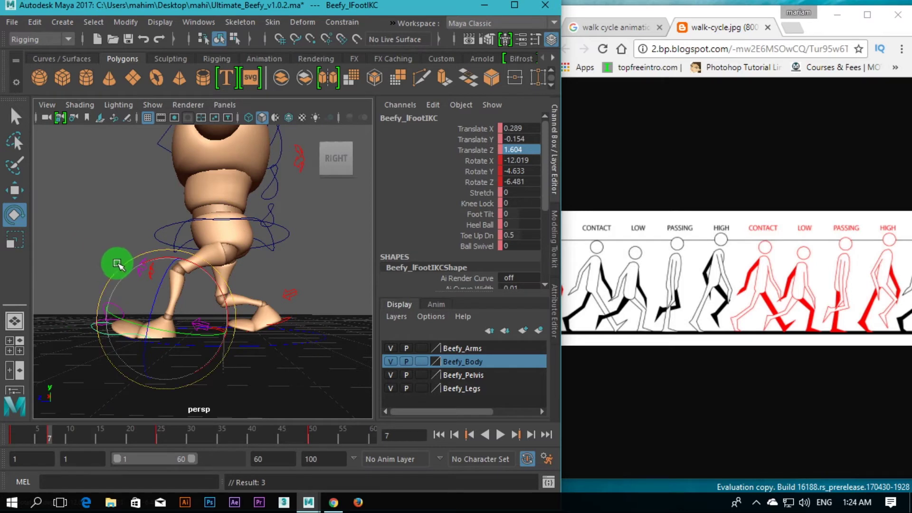
{"action": "left_click_drag", "start_coordinate": [115, 263], "coordinate": [108, 269]}
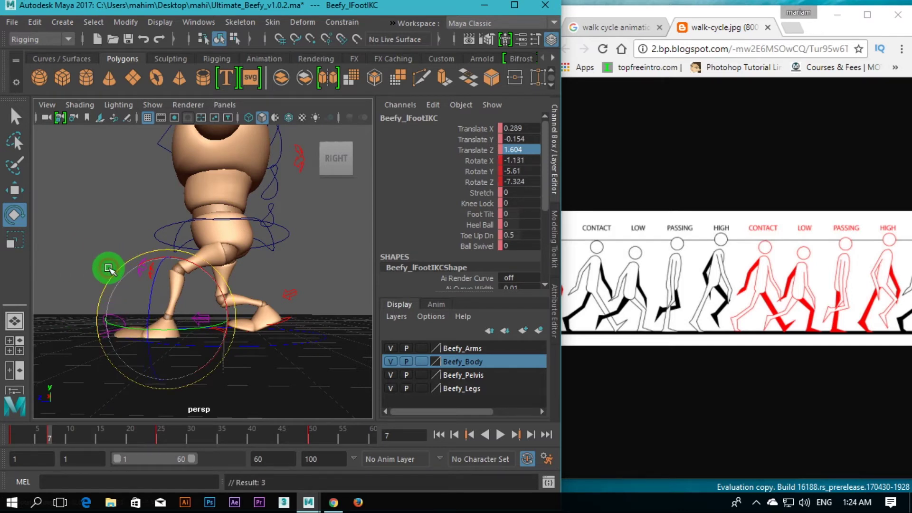
{"action": "key", "text": "w"}
{"action": "left_click_drag", "start_coordinate": [167, 285], "coordinate": [122, 256]}
{"action": "key", "text": "e"}
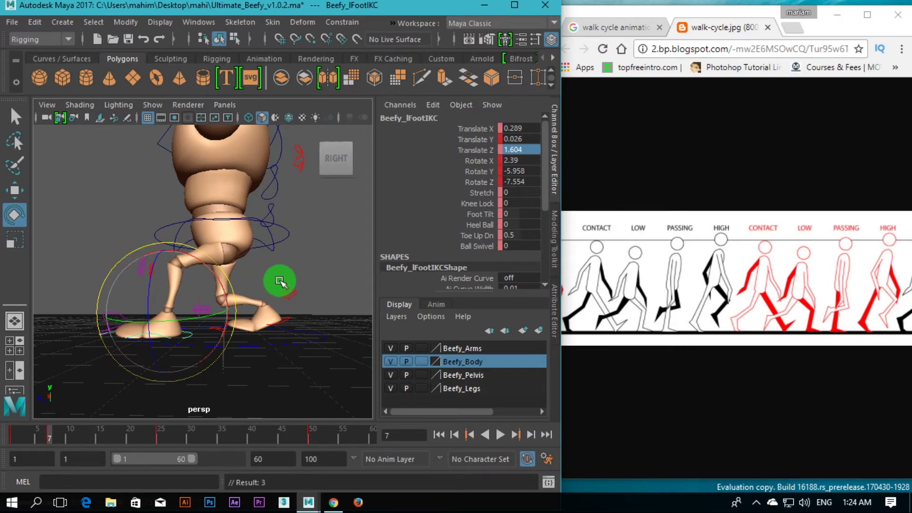
{"action": "left_click", "coordinate": [302, 268]}
{"action": "left_click", "coordinate": [278, 325]}
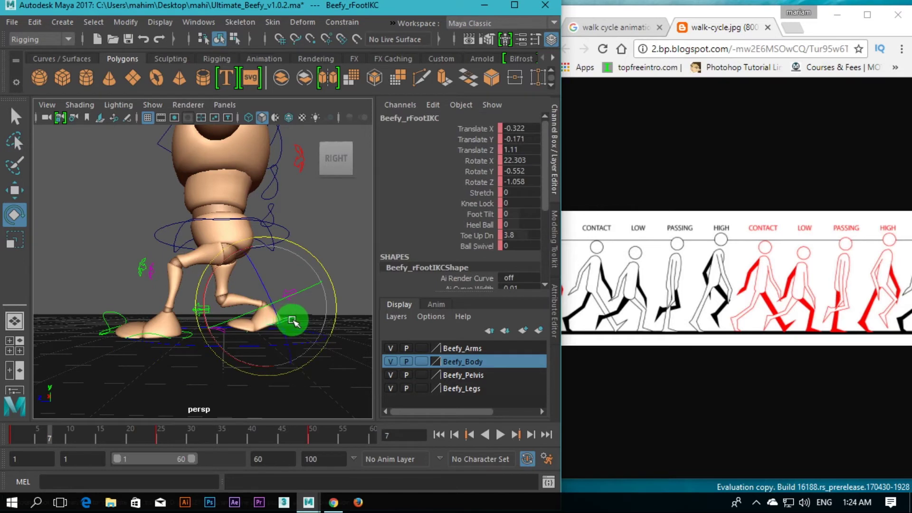
Tip the right foot up onto its toe behind the body, lowering and rotating it further.
{"action": "left_click_drag", "start_coordinate": [293, 315], "coordinate": [257, 229]}
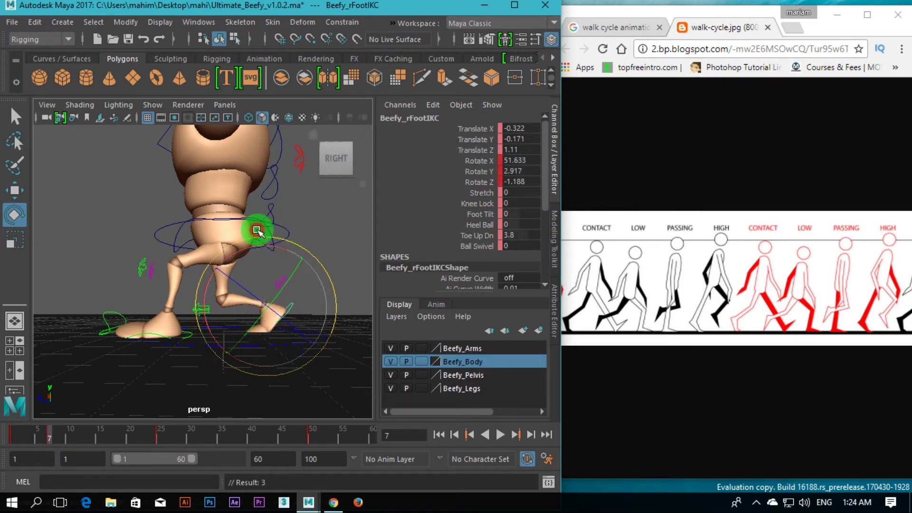
{"action": "key", "text": "w"}
{"action": "mouse_move", "coordinate": [285, 275]}
{"action": "left_mouse_down"}
{"action": "mouse_move", "coordinate": [261, 275]}
{"action": "mouse_move", "coordinate": [266, 267]}
{"action": "mouse_move", "coordinate": [228, 300]}
{"action": "mouse_move", "coordinate": [285, 301]}
{"action": "mouse_move", "coordinate": [293, 271]}
{"action": "left_mouse_up"}
{"action": "key", "text": "e"}
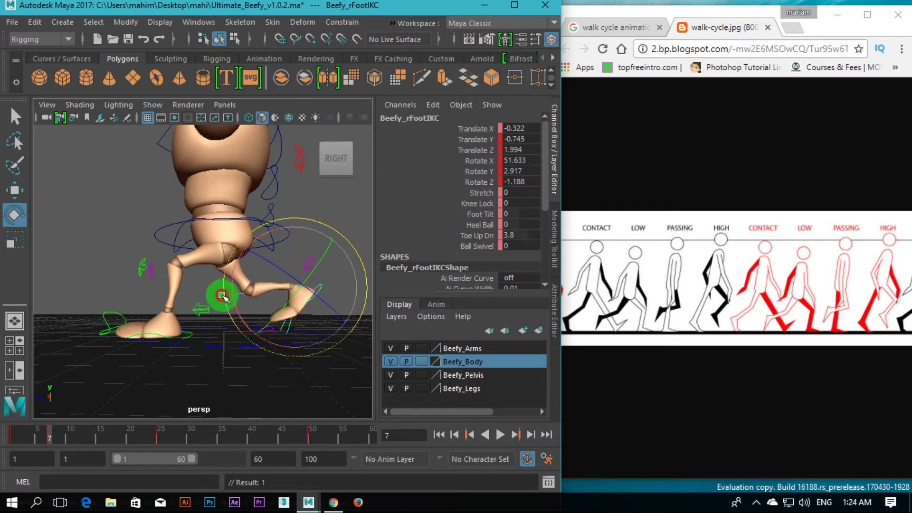
{"action": "left_click_drag", "start_coordinate": [230, 300], "coordinate": [237, 317]}
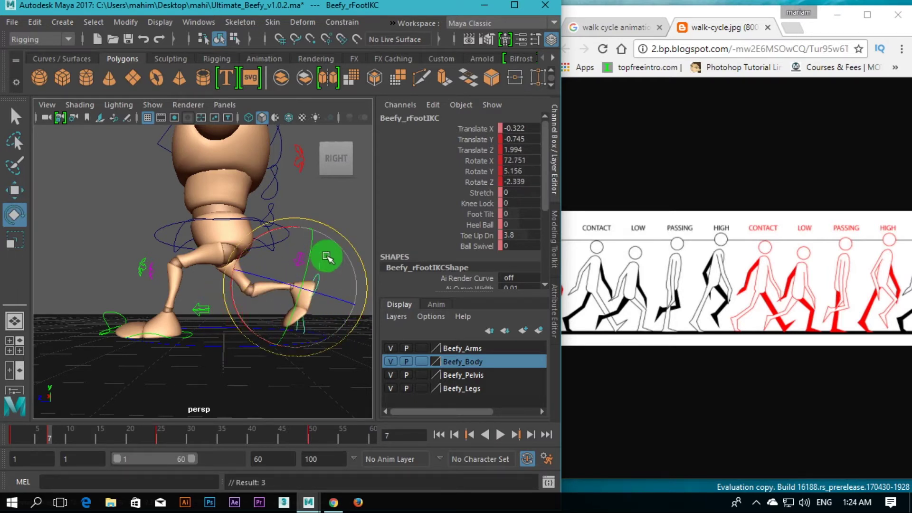
{"action": "left_click", "coordinate": [326, 205]}
{"action": "left_click", "coordinate": [301, 316]}
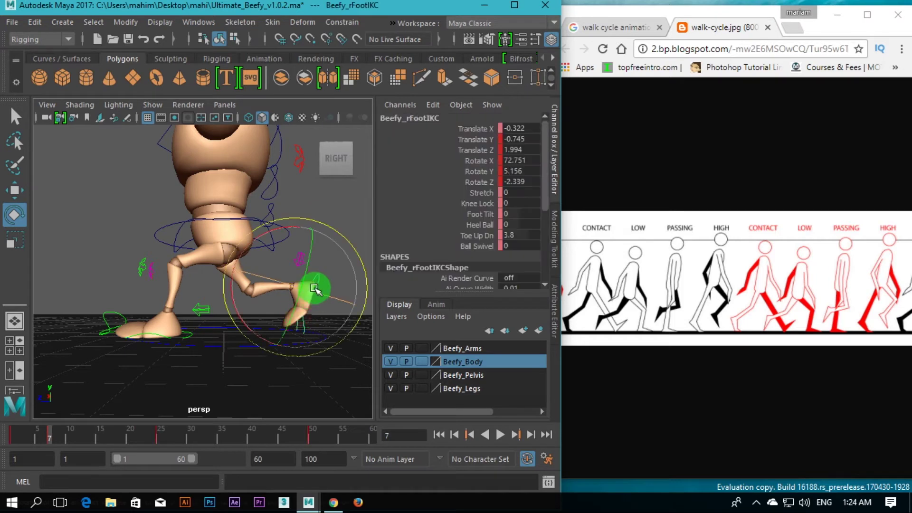
Set the right foot's Toe Up Dn to -1.1 and drop it to Translate Y -0.936.
{"action": "left_click", "coordinate": [477, 235]}
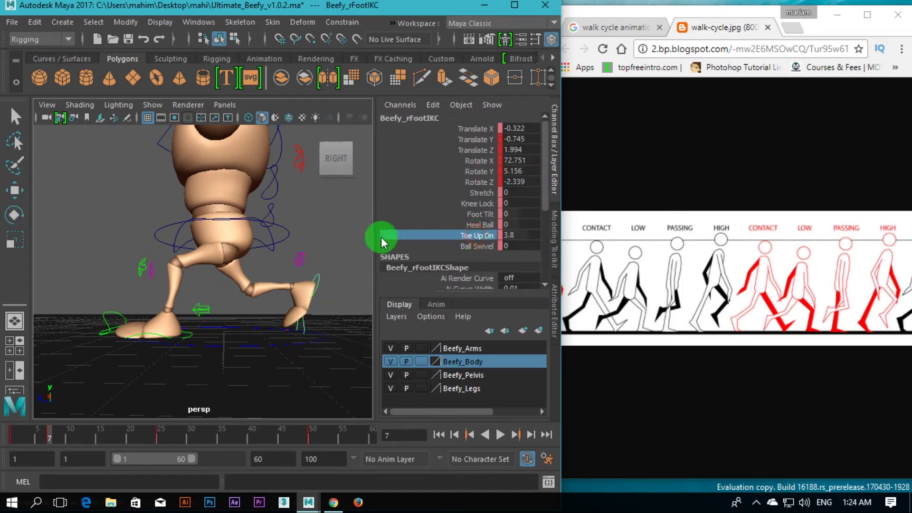
{"action": "middle_click_drag", "start_coordinate": [356, 236], "coordinate": [327, 233]}
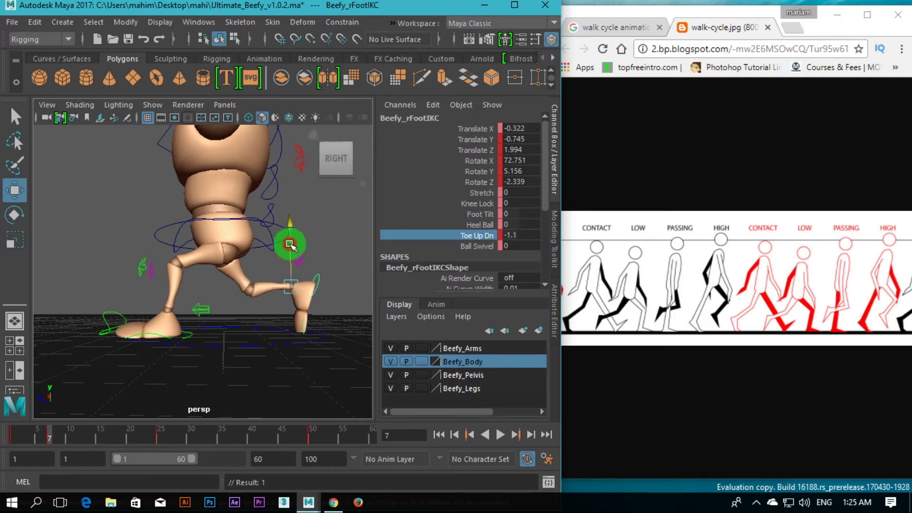
{"action": "left_click_drag", "start_coordinate": [292, 244], "coordinate": [293, 239]}
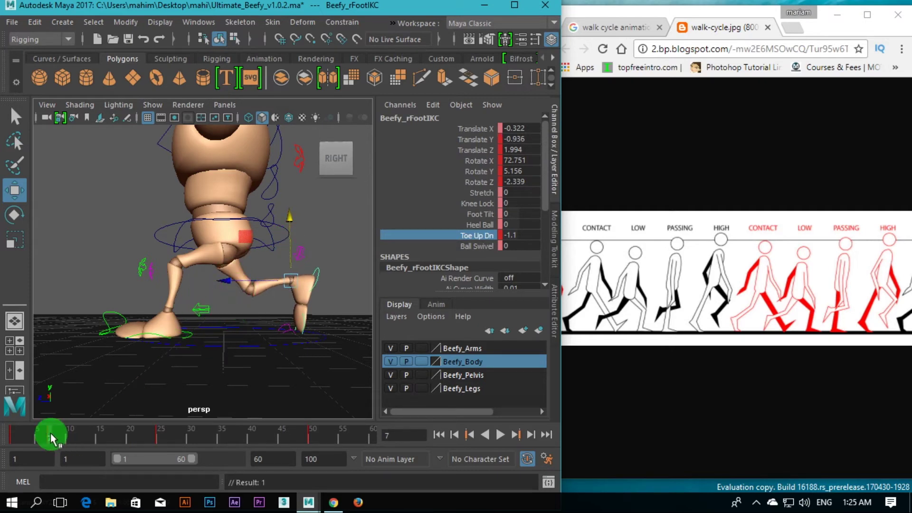
Play the walk with Alt+V and scrub through the first frames from a front angle.
{"action": "left_click_drag", "start_coordinate": [90, 326], "coordinate": [219, 319], "text": "alt"}
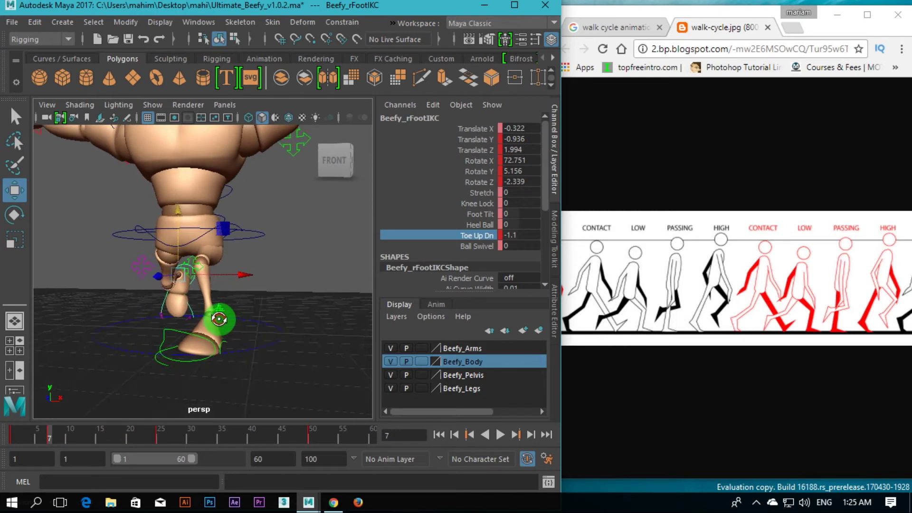
{"action": "key", "text": "alt+v"}
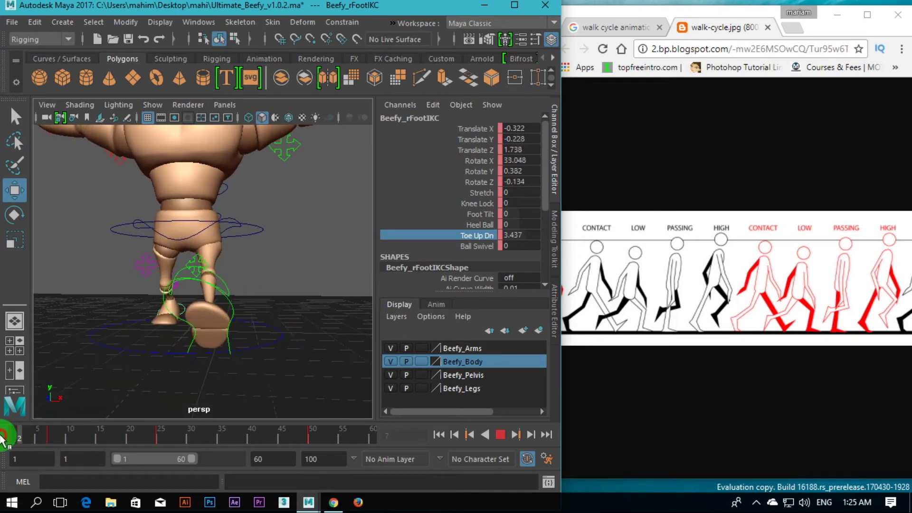
{"action": "left_click_drag", "start_coordinate": [2, 435], "coordinate": [158, 429]}
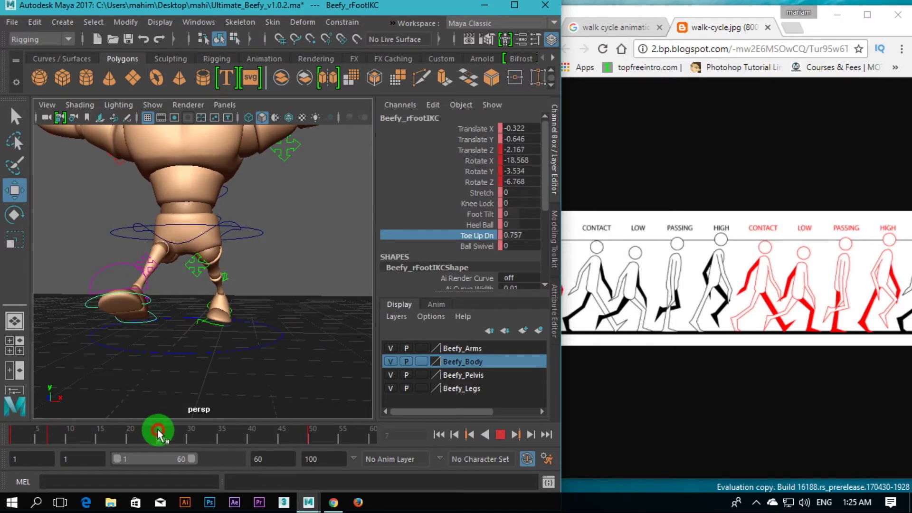
{"action": "left_click_drag", "start_coordinate": [114, 367], "coordinate": [142, 372], "text": "alt"}
Shift the right foot sideways in X and review frames 25 to 50 from the front.
{"action": "left_click_drag", "start_coordinate": [194, 301], "coordinate": [204, 316]}
{"action": "middle_click_drag", "start_coordinate": [204, 323], "coordinate": [185, 374], "text": "alt"}
{"action": "left_click_drag", "start_coordinate": [160, 436], "coordinate": [312, 444]}
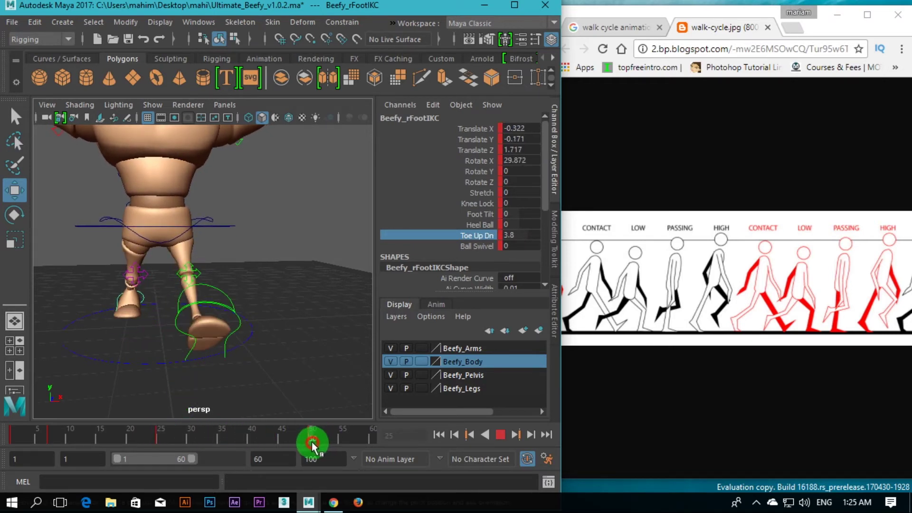
{"action": "left_click_drag", "start_coordinate": [218, 389], "coordinate": [232, 328], "text": "alt"}
{"action": "left_click", "coordinate": [214, 320]}
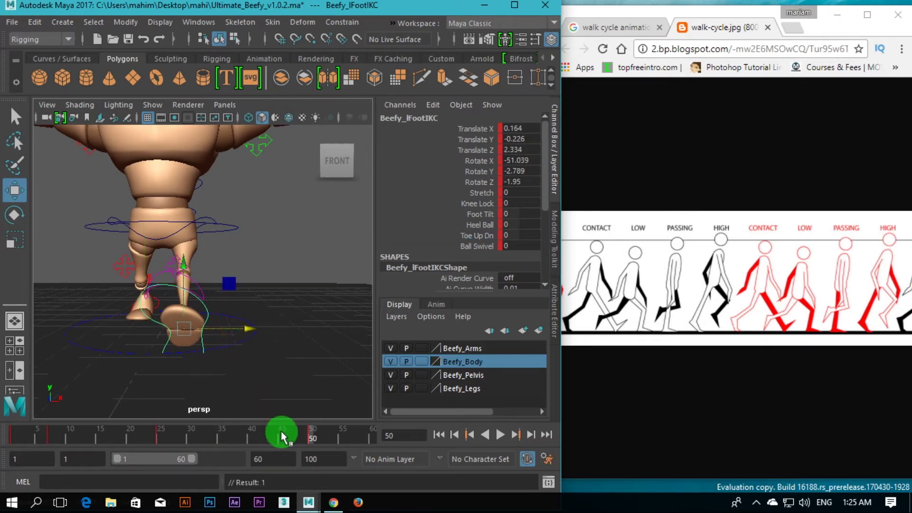
Scrub the timeline back to frame 1 and orbit to the side view.
{"action": "left_click_drag", "start_coordinate": [314, 438], "coordinate": [14, 443]}
{"action": "left_click_drag", "start_coordinate": [297, 298], "coordinate": [208, 298], "text": "alt"}
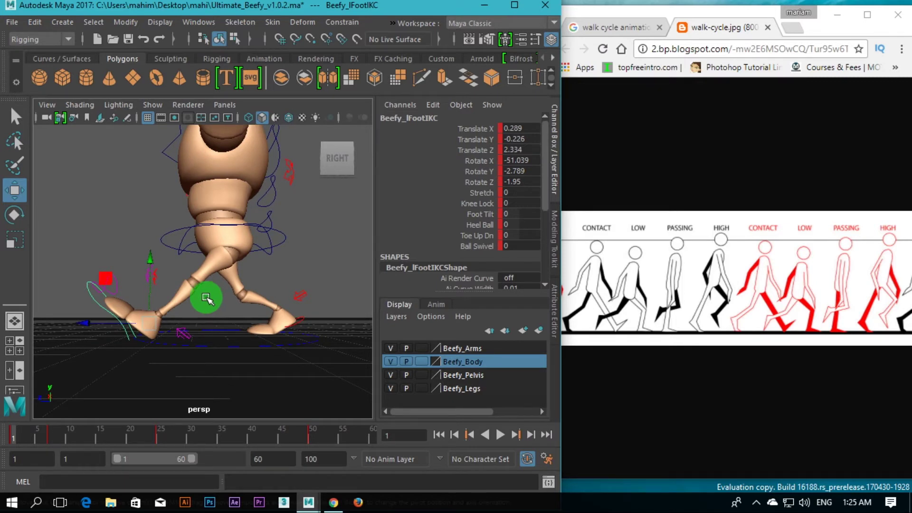
{"action": "mouse_move", "coordinate": [207, 298]}
{"action": "left_mouse_down", "text": "alt"}
{"action": "mouse_move", "coordinate": [196, 295]}
{"action": "mouse_move", "coordinate": [209, 304]}
{"action": "left_mouse_up", "text": "alt"}
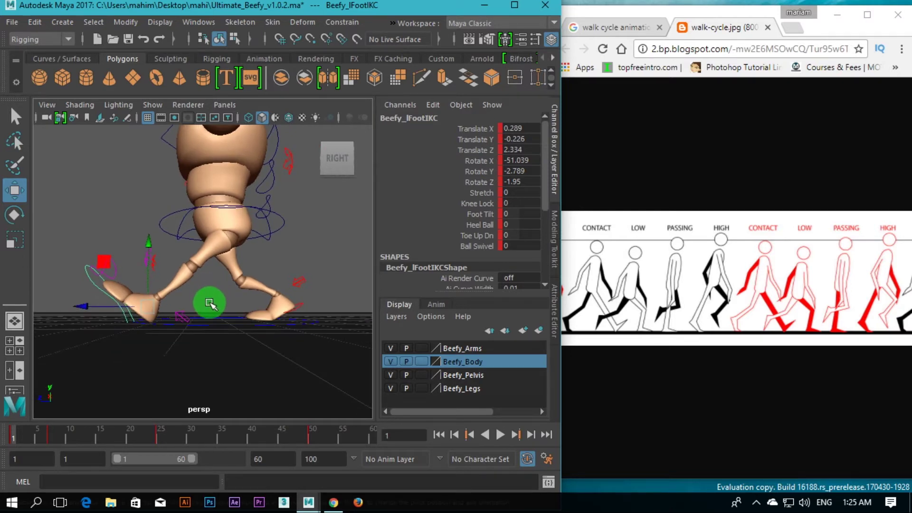
{"action": "left_click", "coordinate": [50, 441]}
Jump to frame 7, play with Alt+V, then step to frame 12 and orbit around the lifted foot.
{"action": "mouse_move", "coordinate": [44, 438]}
{"action": "left_mouse_down"}
{"action": "mouse_move", "coordinate": [37, 434]}
{"action": "mouse_move", "coordinate": [53, 435]}
{"action": "left_mouse_up"}
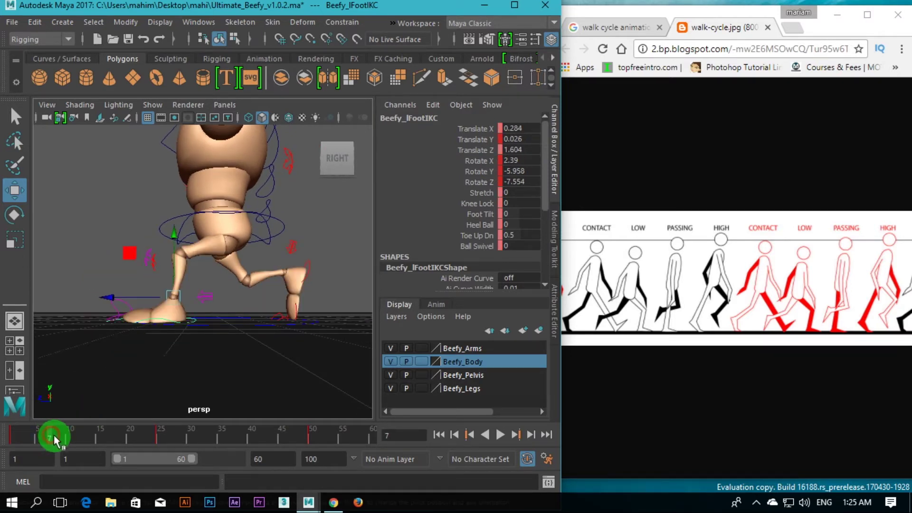
{"action": "key", "text": "alt+v"}
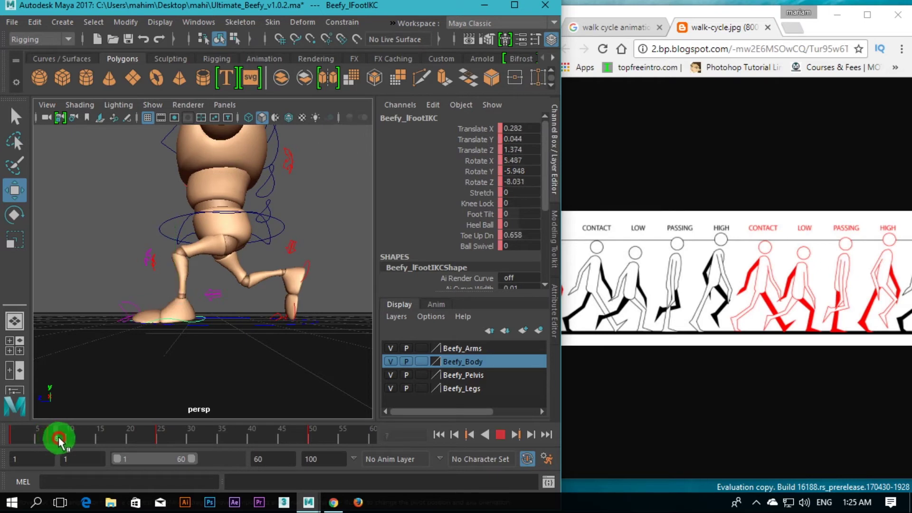
{"action": "left_click_drag", "start_coordinate": [49, 437], "coordinate": [79, 444]}
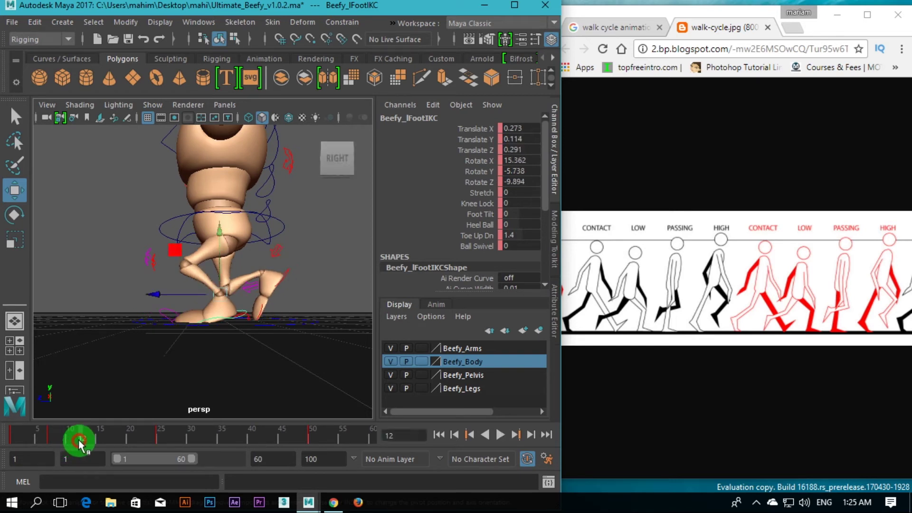
{"action": "left_click", "coordinate": [212, 310]}
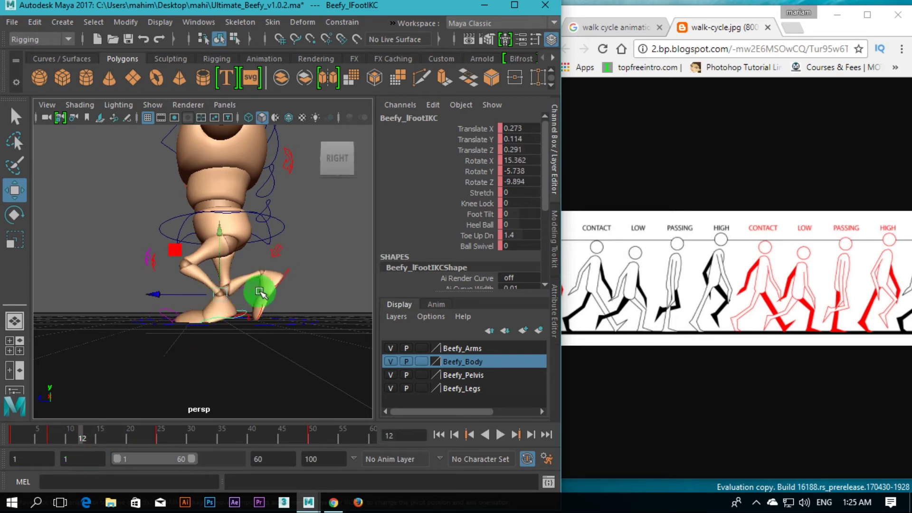
{"action": "left_click_drag", "start_coordinate": [275, 254], "coordinate": [172, 307], "text": "alt"}
Slide the left foot control back to Translate Z 0 and lower it toward the ground.
{"action": "right_click_drag", "start_coordinate": [173, 308], "coordinate": [276, 281], "text": "alt"}
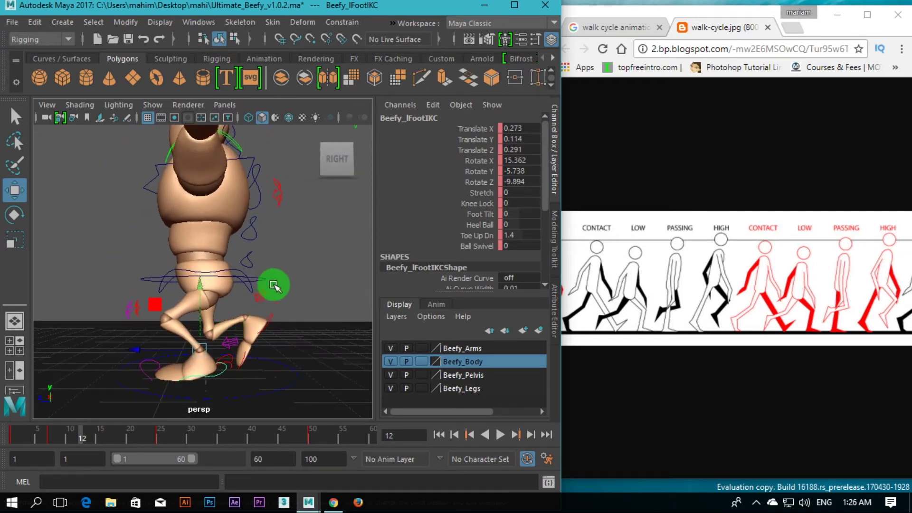
{"action": "left_click", "coordinate": [261, 275]}
{"action": "left_click_drag", "start_coordinate": [275, 295], "coordinate": [233, 320], "text": "alt"}
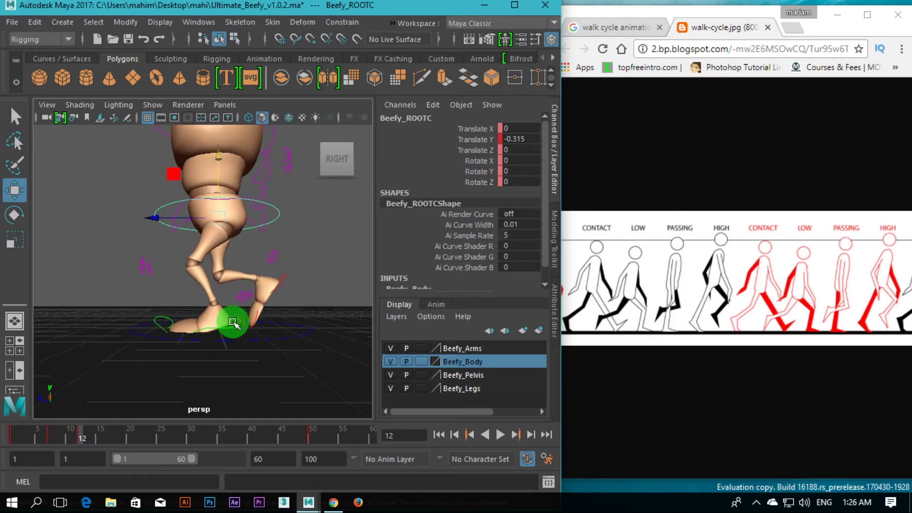
{"action": "right_click_drag", "start_coordinate": [234, 322], "coordinate": [254, 343], "text": "alt"}
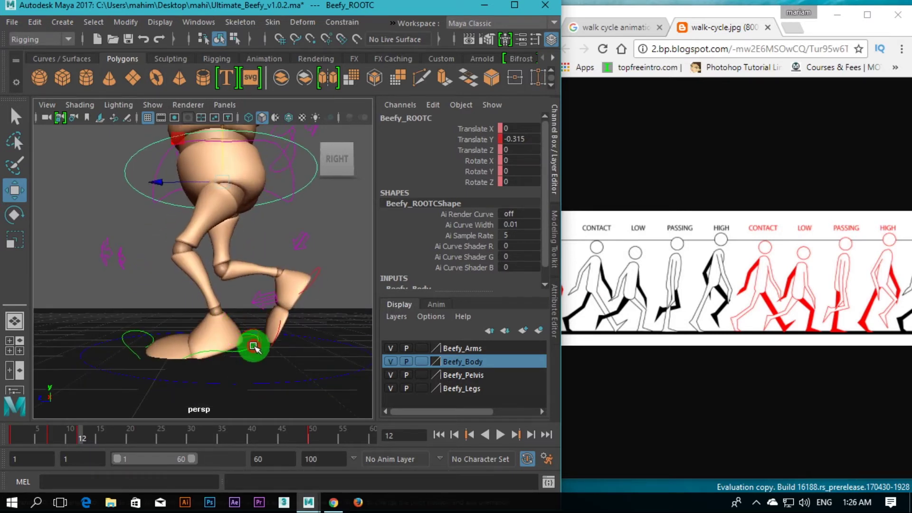
{"action": "left_click", "coordinate": [254, 347]}
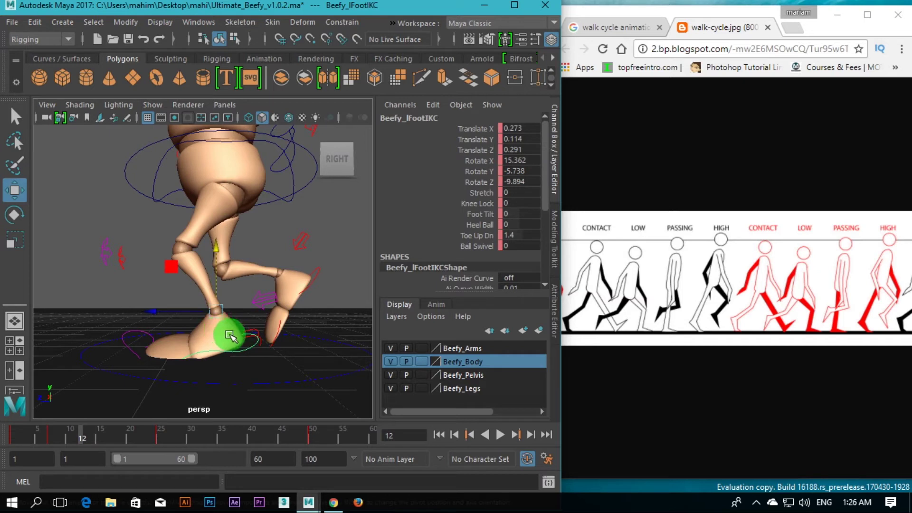
{"action": "left_click_drag", "start_coordinate": [181, 310], "coordinate": [196, 319]}
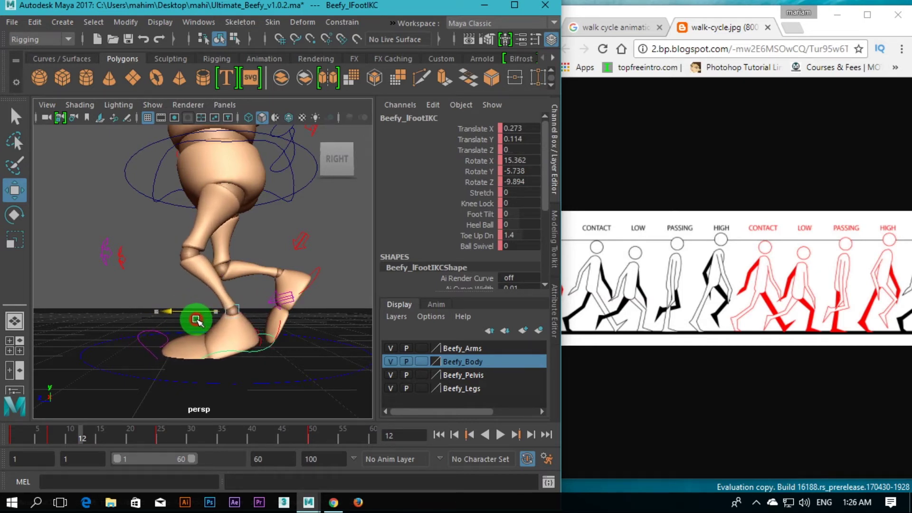
{"action": "left_click_drag", "start_coordinate": [233, 258], "coordinate": [299, 224]}
Raise Beefy_ROOTC's Translate Y to lift the body for the frame 12 pose.
{"action": "left_click", "coordinate": [240, 206]}
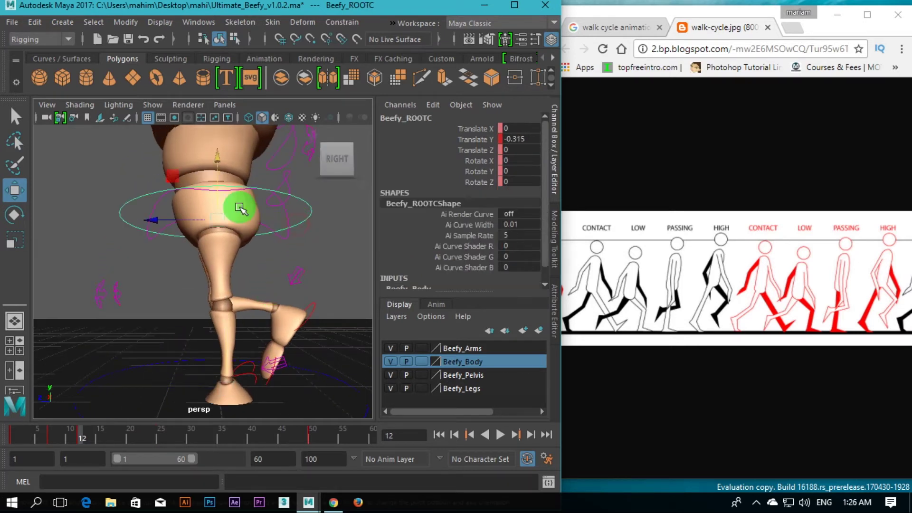
{"action": "left_click_drag", "start_coordinate": [216, 168], "coordinate": [215, 160]}
{"action": "left_click_drag", "start_coordinate": [238, 299], "coordinate": [173, 350], "text": "alt"}
{"action": "left_click", "coordinate": [178, 309]}
{"action": "left_click_drag", "start_coordinate": [246, 303], "coordinate": [224, 370], "text": "alt"}
{"action": "key", "text": "e"}
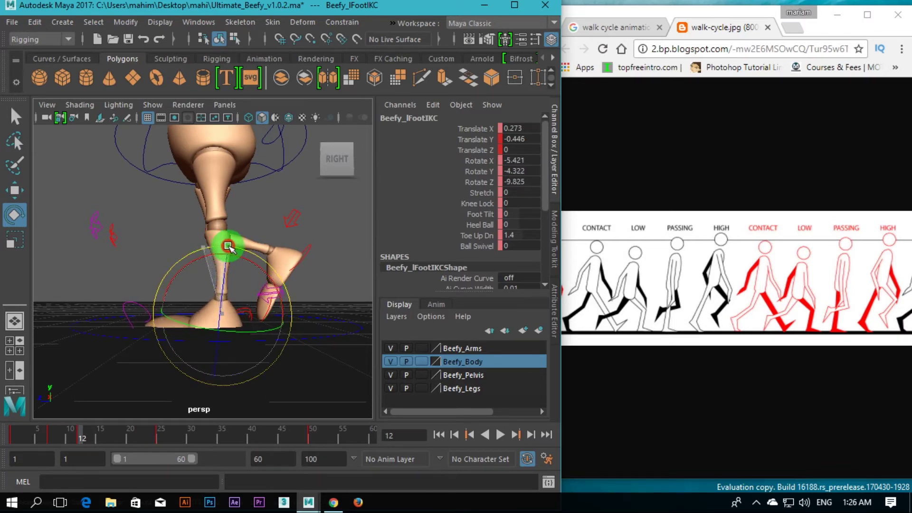
{"action": "left_click_drag", "start_coordinate": [228, 246], "coordinate": [226, 314], "text": "alt"}
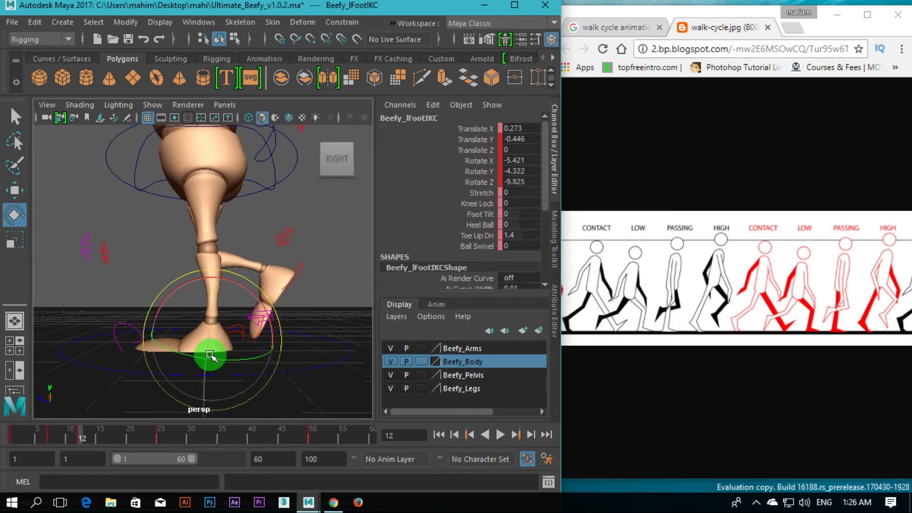
{"action": "left_click_drag", "start_coordinate": [209, 357], "coordinate": [281, 238], "text": "alt"}
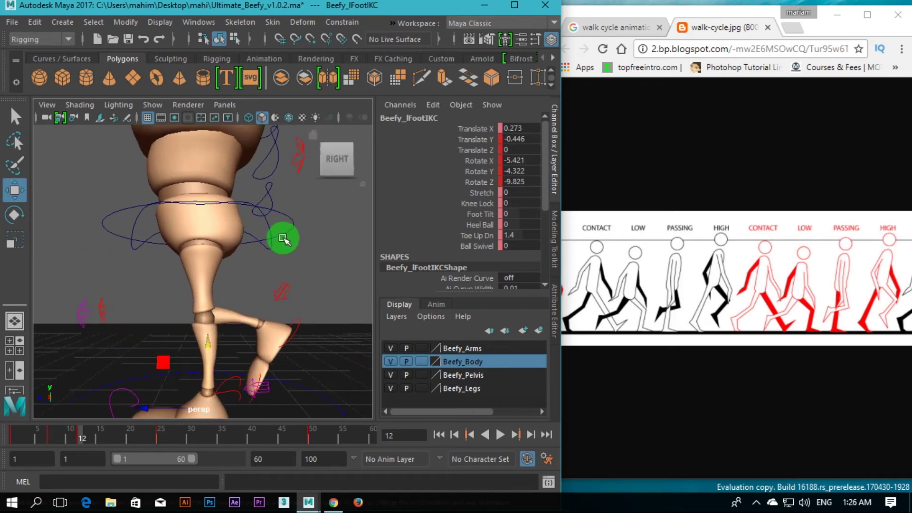
{"action": "left_click", "coordinate": [276, 233]}
{"action": "key", "text": "w"}
{"action": "left_click_drag", "start_coordinate": [198, 174], "coordinate": [228, 336]}
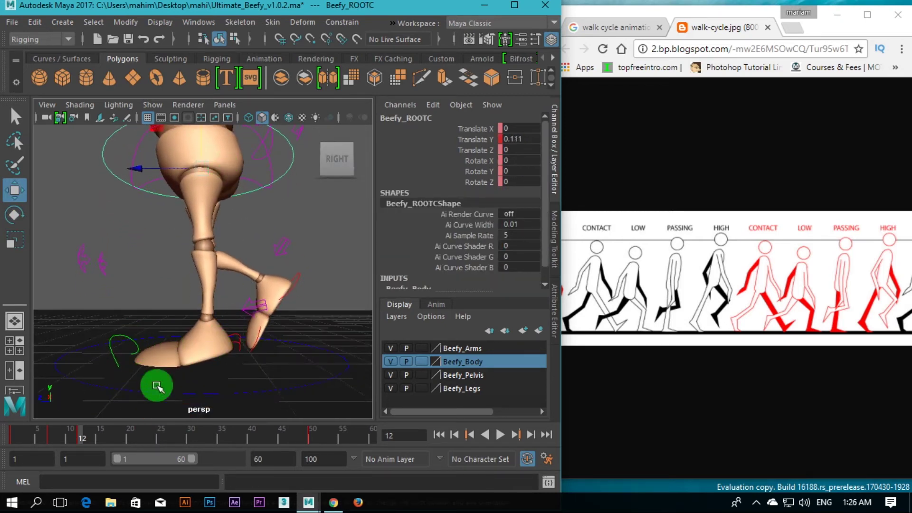
Tilt the left foot back to Rotate X -30.097 and set Toe Up Dn to -1.5.
{"action": "left_click_drag", "start_coordinate": [155, 383], "coordinate": [202, 348], "text": "alt"}
{"action": "left_click", "coordinate": [205, 309]}
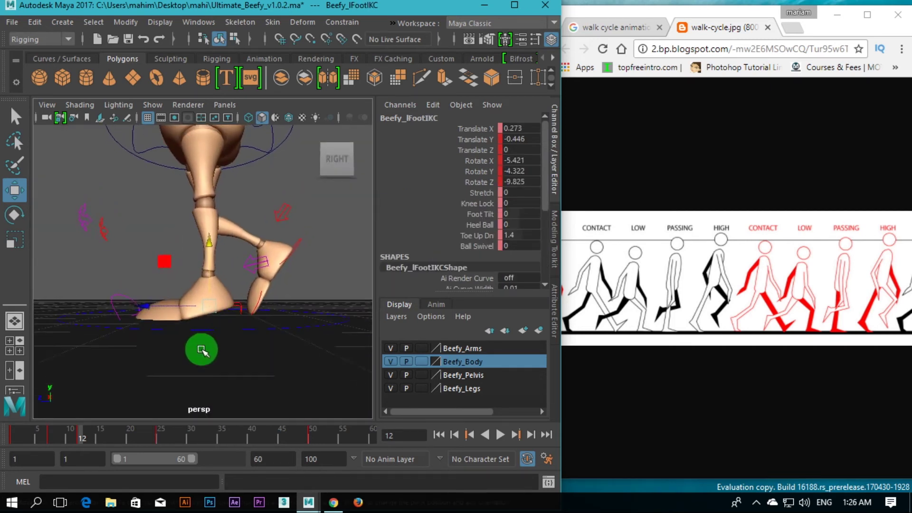
{"action": "key", "text": "e"}
{"action": "left_click_drag", "start_coordinate": [182, 243], "coordinate": [199, 238]}
{"action": "left_click", "coordinate": [473, 236]}
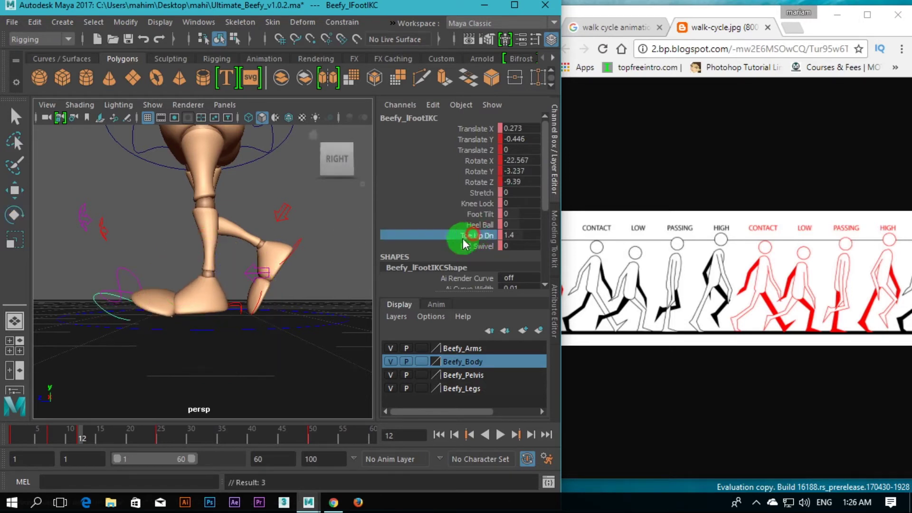
{"action": "middle_click_drag", "start_coordinate": [351, 238], "coordinate": [325, 238]}
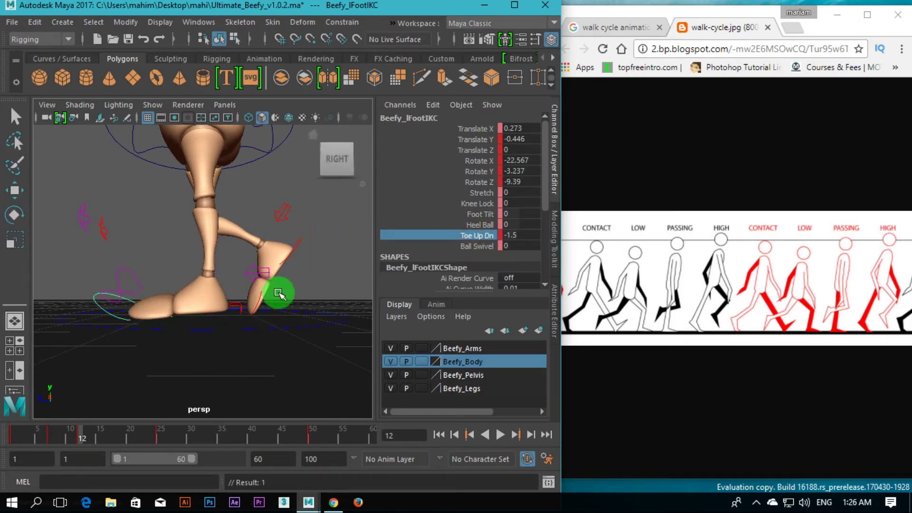
{"action": "left_click_drag", "start_coordinate": [279, 291], "coordinate": [286, 282], "text": "alt"}
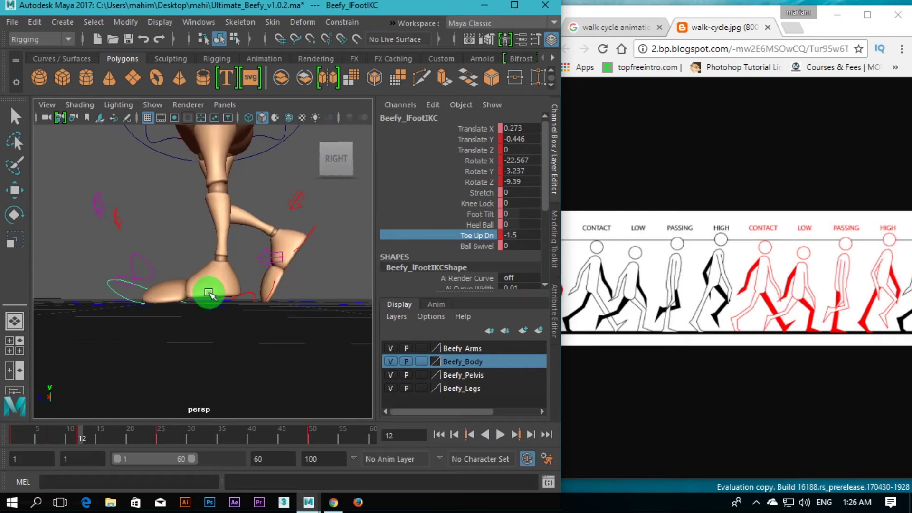
{"action": "key", "text": "e"}
{"action": "left_click_drag", "start_coordinate": [209, 294], "coordinate": [228, 273]}
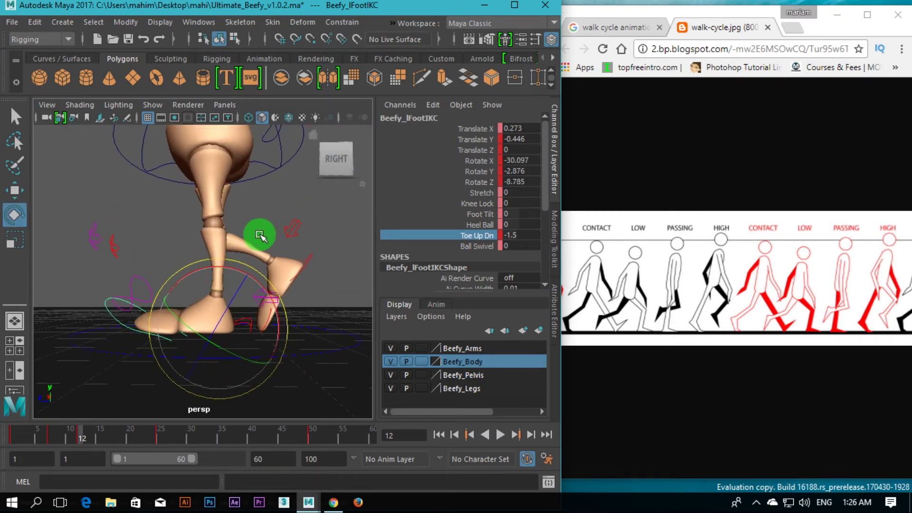
{"action": "middle_click_drag", "start_coordinate": [261, 230], "coordinate": [264, 275], "text": "alt"}
{"action": "left_click", "coordinate": [270, 185]}
Lower Beefy_ROOTC to about Translate Y 0.006, then select the right foot control.
{"action": "key", "text": "w"}
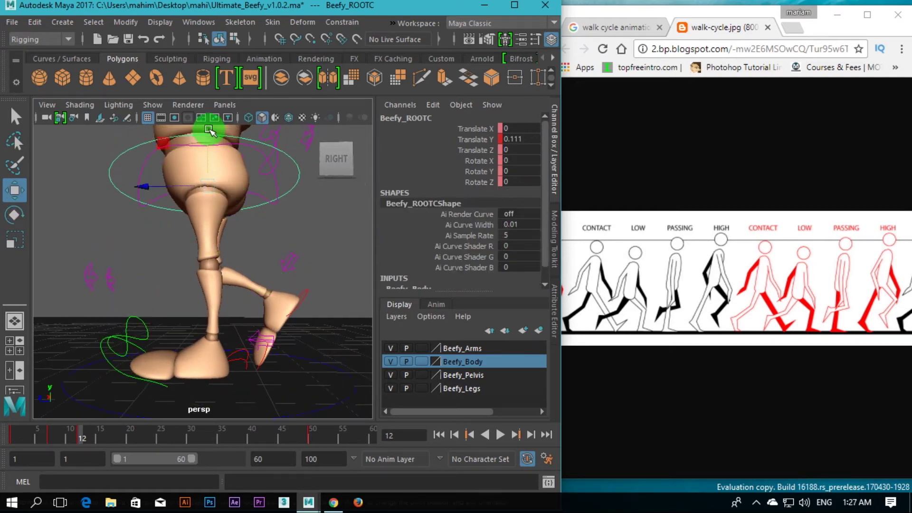
{"action": "left_click_drag", "start_coordinate": [209, 129], "coordinate": [204, 139]}
{"action": "mouse_move", "coordinate": [238, 261]}
{"action": "left_mouse_down", "text": "alt"}
{"action": "mouse_move", "coordinate": [268, 257]}
{"action": "mouse_move", "coordinate": [261, 248]}
{"action": "mouse_move", "coordinate": [252, 262]}
{"action": "left_mouse_up", "text": "alt"}
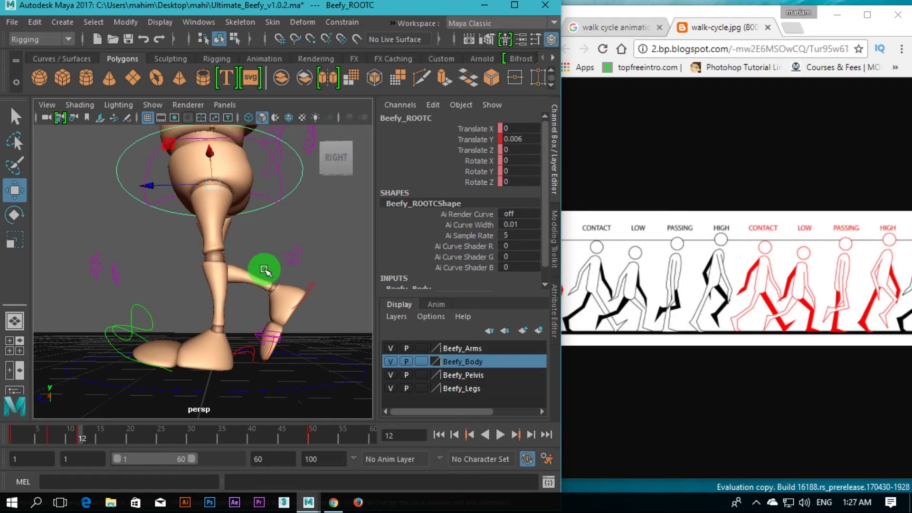
{"action": "left_click_drag", "start_coordinate": [265, 270], "coordinate": [185, 292], "text": "alt"}
{"action": "left_click", "coordinate": [297, 289]}
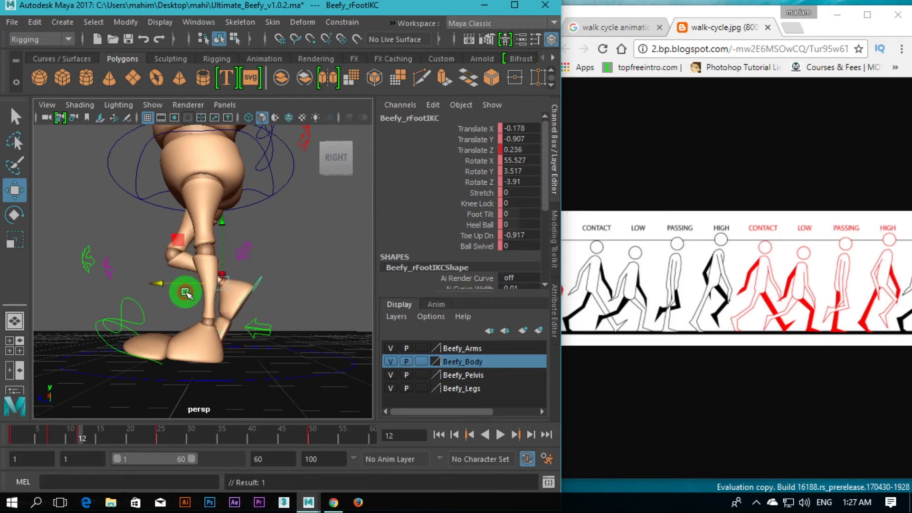
Lift Beefy_rFootIKC to Translate Y -1.554 and rotate it back to Rotate X about 103.7.
{"action": "left_click_drag", "start_coordinate": [228, 245], "coordinate": [226, 219]}
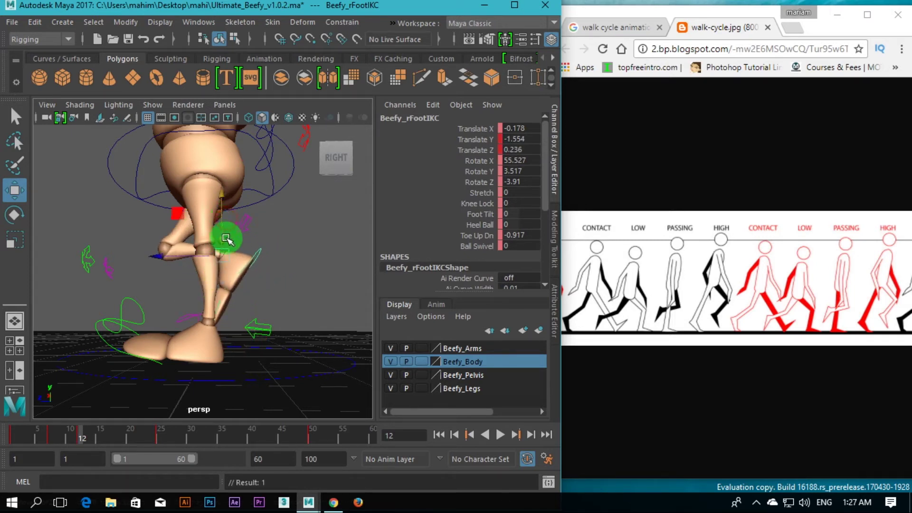
{"action": "key", "text": "e"}
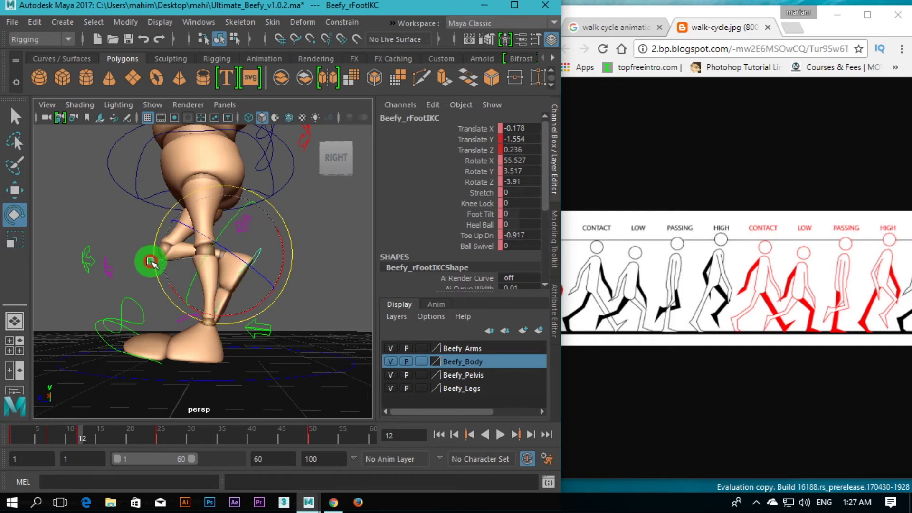
{"action": "left_click_drag", "start_coordinate": [151, 262], "coordinate": [168, 288]}
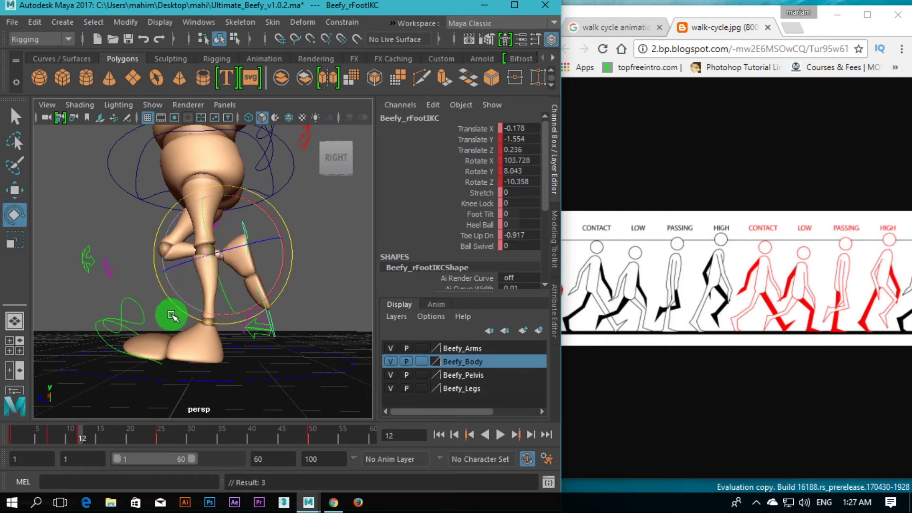
{"action": "left_click_drag", "start_coordinate": [172, 315], "coordinate": [220, 328], "text": "alt"}
{"action": "key", "text": "w"}
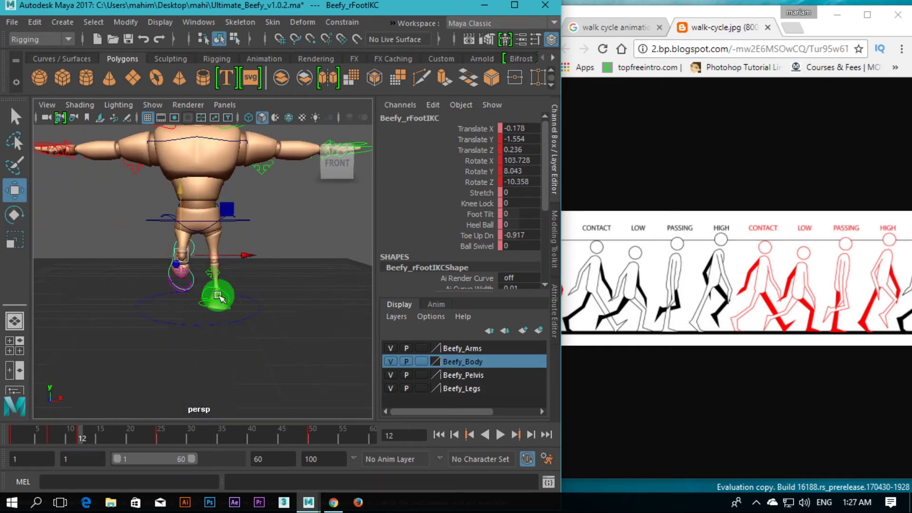
{"action": "left_click_drag", "start_coordinate": [217, 257], "coordinate": [316, 322], "text": "alt"}
{"action": "right_click_drag", "start_coordinate": [316, 322], "coordinate": [238, 322], "text": "alt"}
{"action": "left_click_drag", "start_coordinate": [238, 322], "coordinate": [265, 311], "text": "alt"}
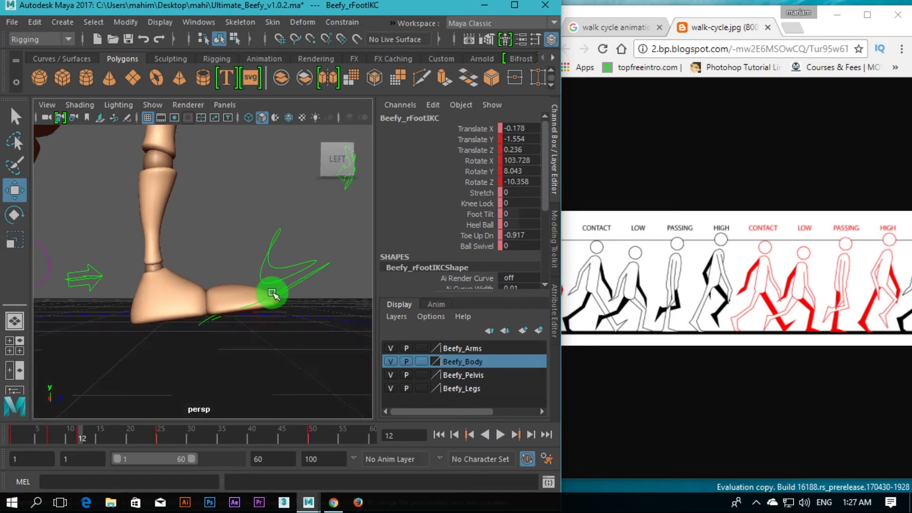
Rotate Beefy_lFootIKC from Rotate X -30.097 to -24.674, then reselect the right foot control.
{"action": "left_click", "coordinate": [280, 296]}
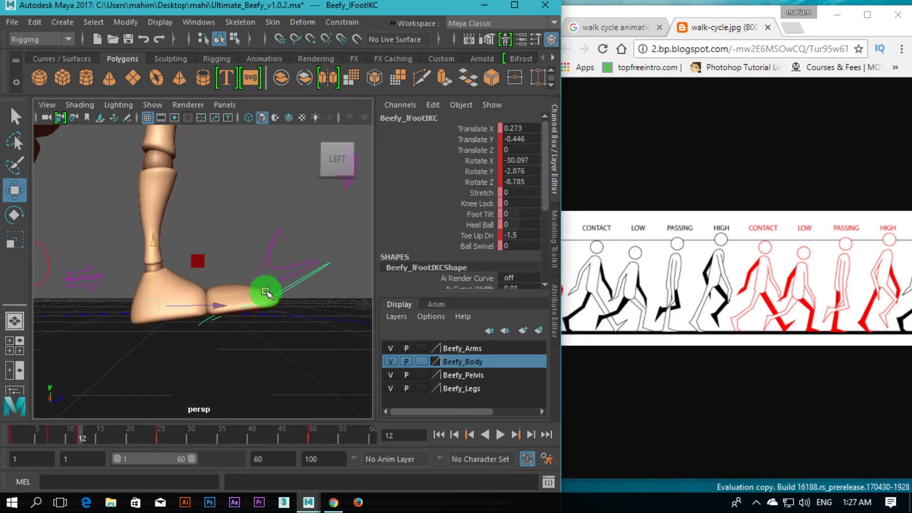
{"action": "key", "text": "e"}
{"action": "left_click_drag", "start_coordinate": [188, 248], "coordinate": [196, 248]}
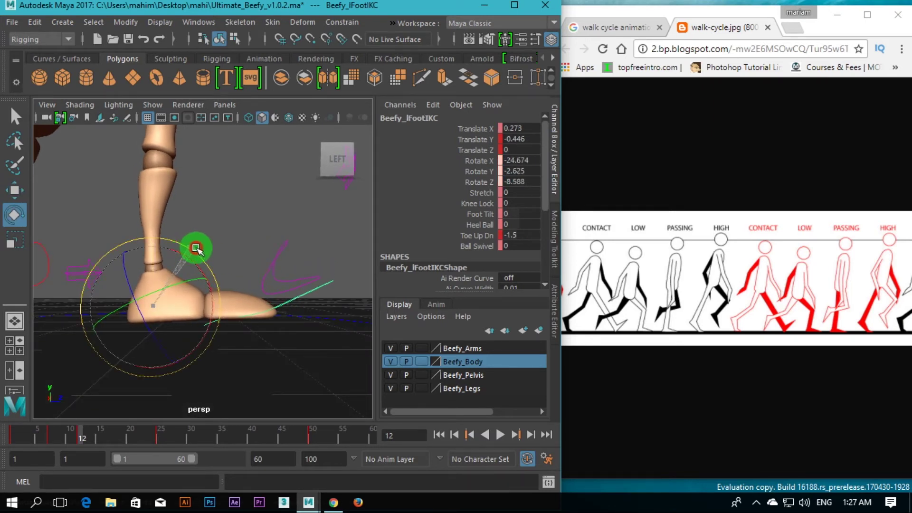
{"action": "left_click_drag", "start_coordinate": [311, 323], "coordinate": [179, 311], "text": "alt"}
{"action": "scroll", "coordinate": [179, 311], "scroll_direction": "down", "scroll_amount": 5}
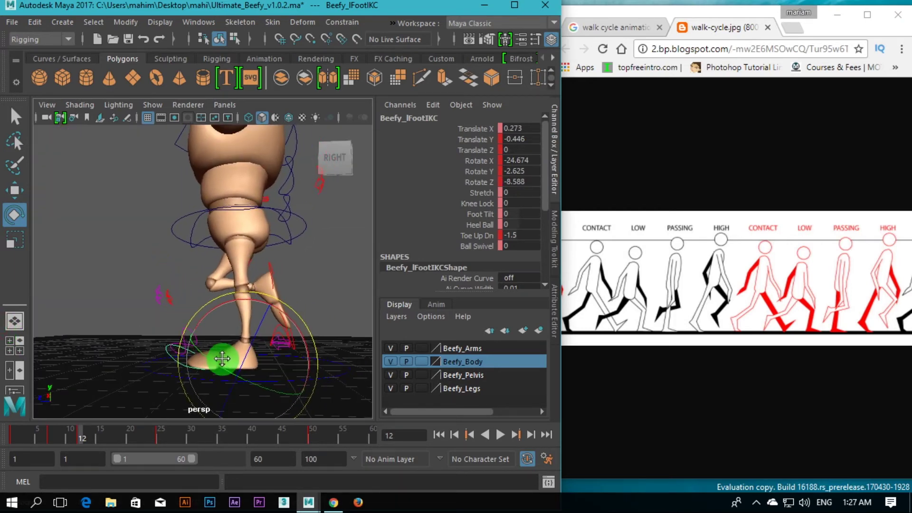
{"action": "left_click", "coordinate": [303, 289]}
{"action": "middle_click_drag", "start_coordinate": [289, 312], "coordinate": [252, 350], "text": "alt"}
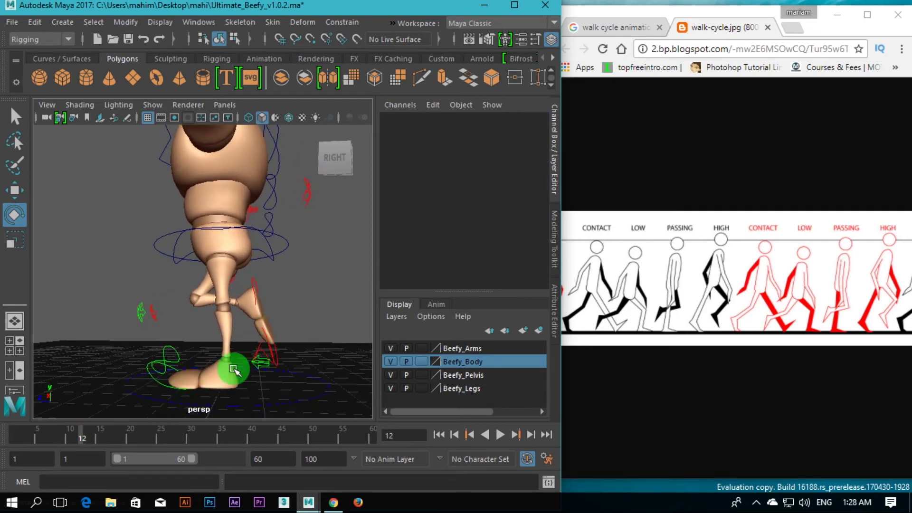
{"action": "left_click", "coordinate": [252, 280]}
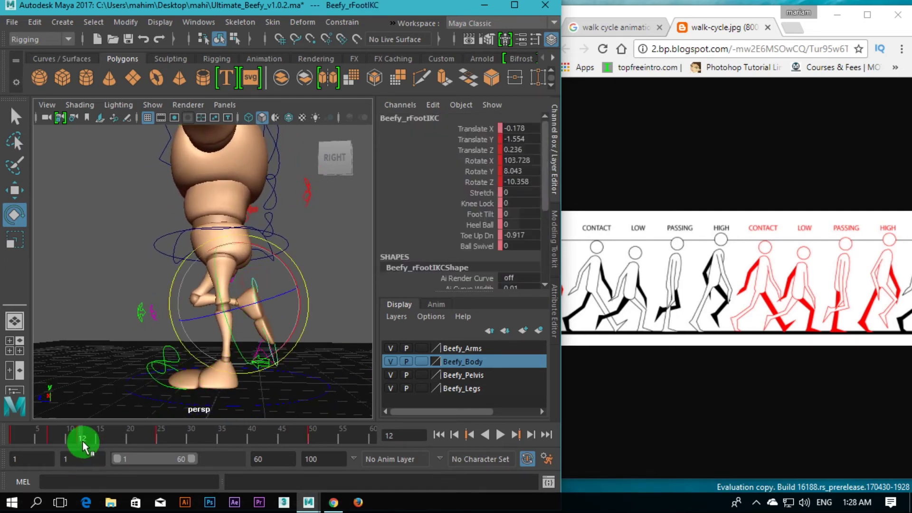
Scrub back through earlier frames, then advance the timeline to frame 18.
{"action": "mouse_move", "coordinate": [83, 443]}
{"action": "left_mouse_down"}
{"action": "mouse_move", "coordinate": [9, 435]}
{"action": "mouse_move", "coordinate": [87, 439]}
{"action": "mouse_move", "coordinate": [79, 443]}
{"action": "left_mouse_up"}
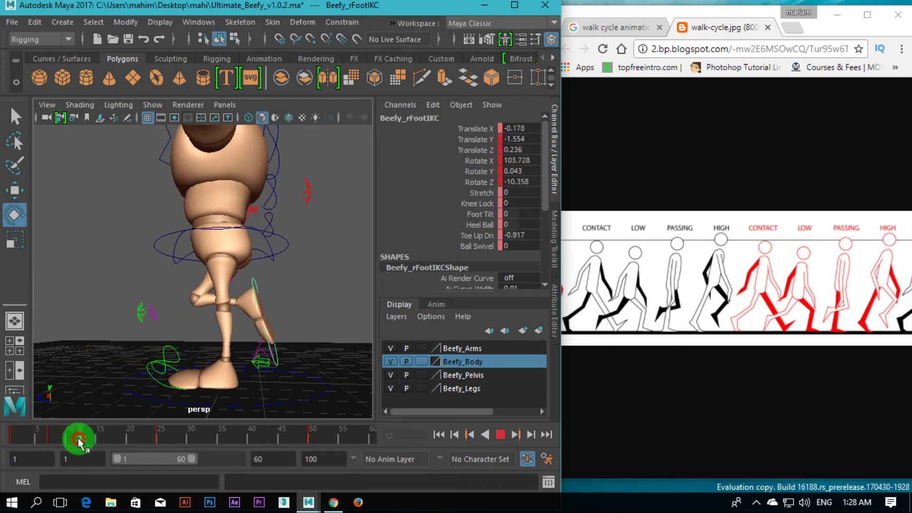
{"action": "left_click_drag", "start_coordinate": [79, 442], "coordinate": [119, 455]}
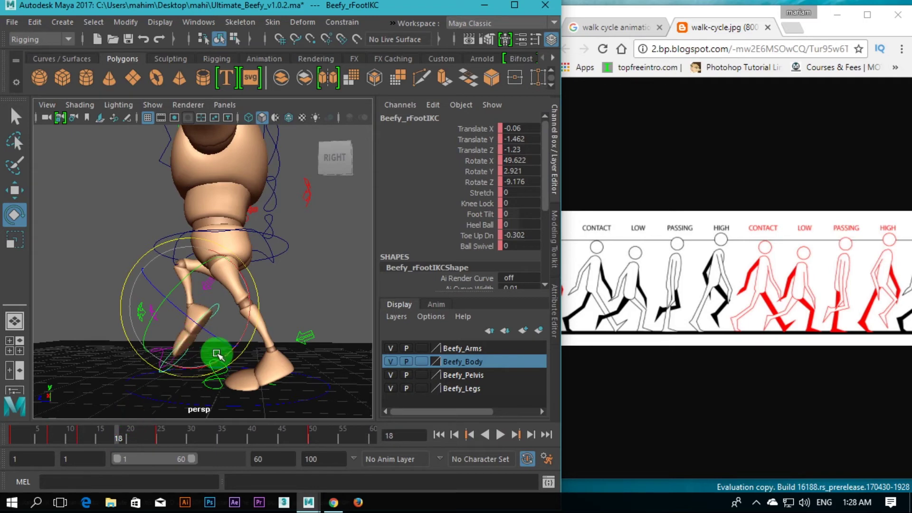
Raise Beefy_ROOTC to Translate Y 0.291 at frame 18 and view it from floor level.
{"action": "middle_click_drag", "start_coordinate": [216, 358], "coordinate": [212, 322], "text": "alt"}
{"action": "scroll", "coordinate": [216, 321], "scroll_direction": "up", "scroll_amount": 3}
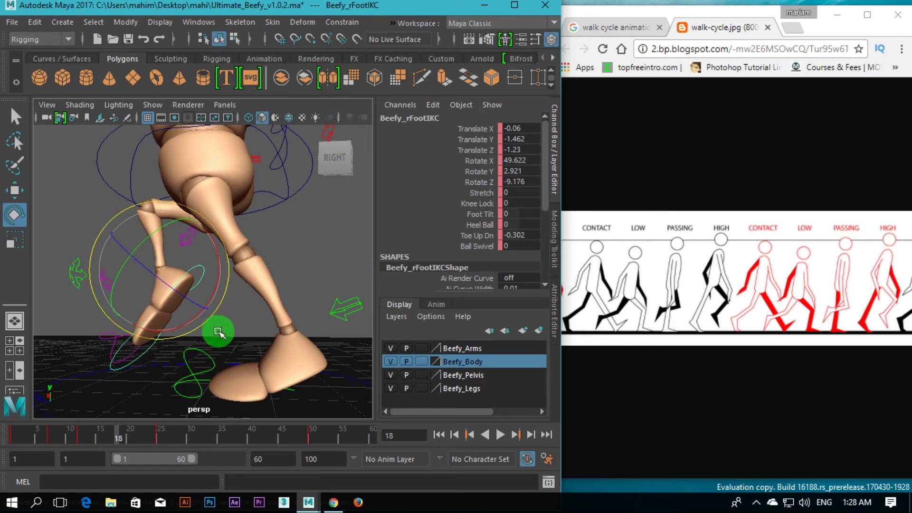
{"action": "left_click_drag", "start_coordinate": [218, 331], "coordinate": [210, 352], "text": "alt"}
{"action": "left_click_drag", "start_coordinate": [211, 350], "coordinate": [253, 229], "text": "alt"}
{"action": "left_click", "coordinate": [252, 221]}
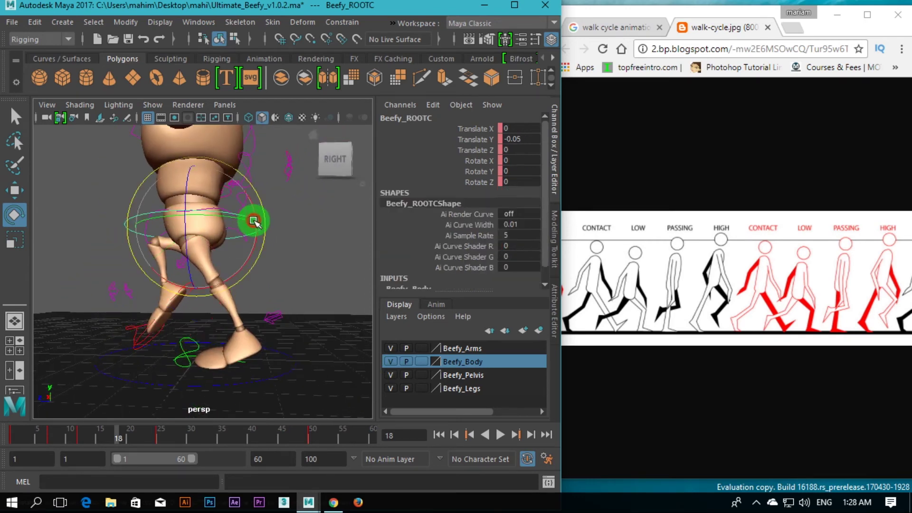
{"action": "key", "text": "w"}
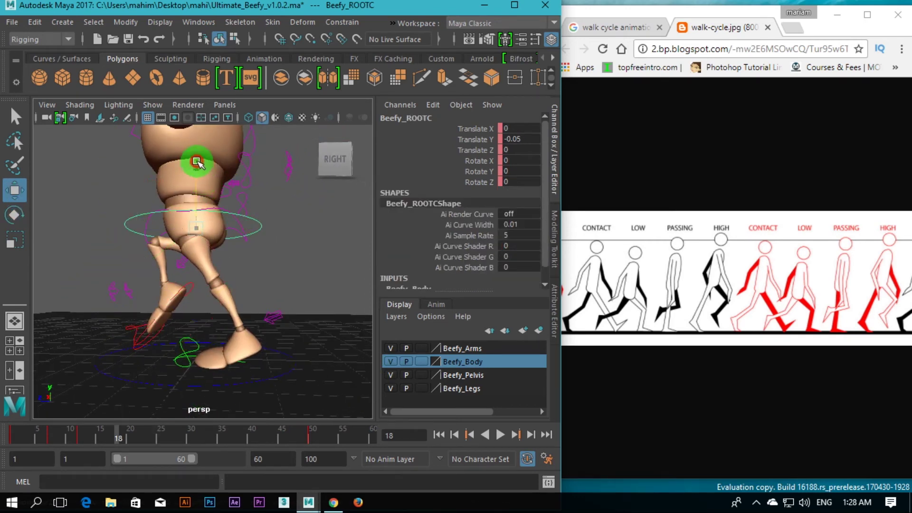
{"action": "left_click_drag", "start_coordinate": [197, 162], "coordinate": [198, 156]}
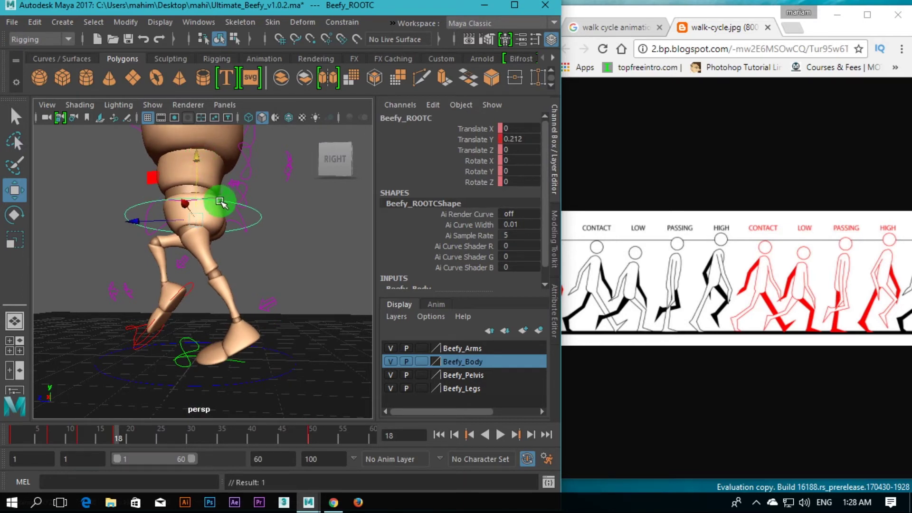
{"action": "left_click_drag", "start_coordinate": [198, 158], "coordinate": [207, 157]}
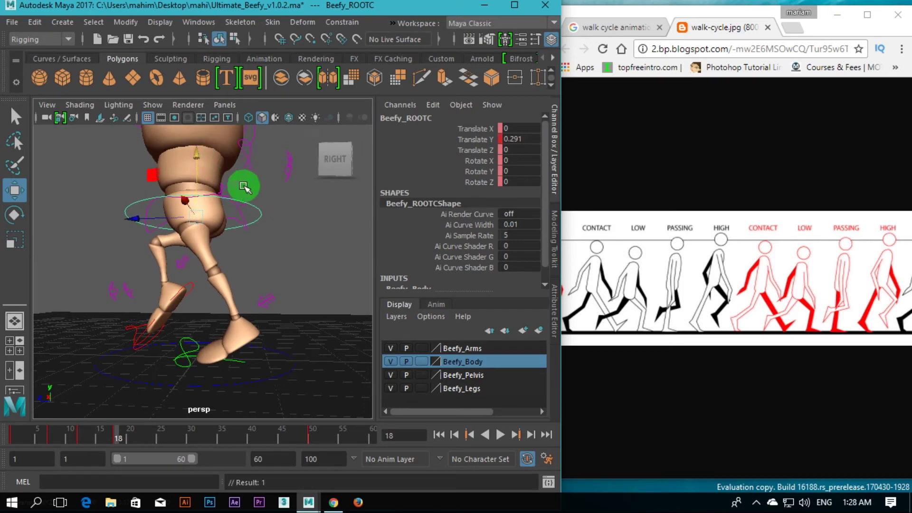
{"action": "mouse_move", "coordinate": [264, 299]}
{"action": "middle_mouse_down", "text": "alt"}
{"action": "mouse_move", "coordinate": [272, 272]}
{"action": "mouse_move", "coordinate": [275, 288]}
{"action": "middle_mouse_up", "text": "alt"}
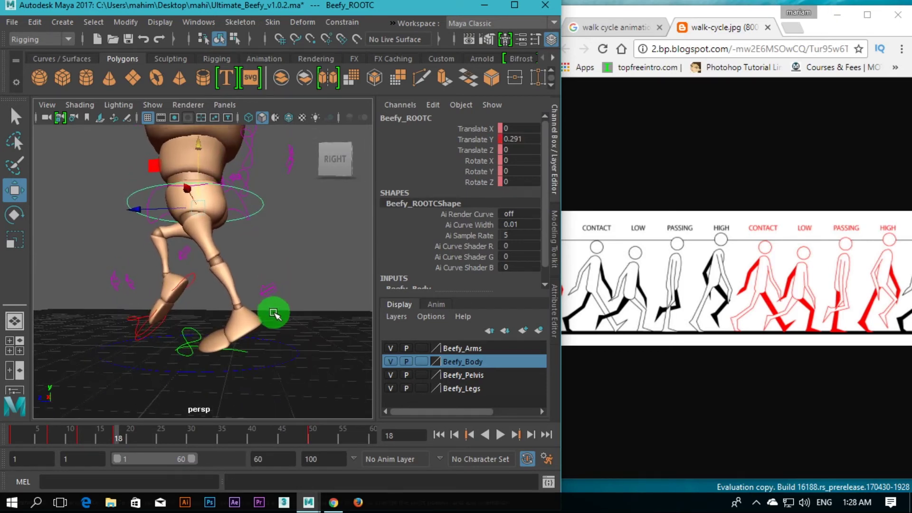
{"action": "left_click", "coordinate": [235, 347]}
{"action": "middle_click_drag", "start_coordinate": [234, 350], "coordinate": [254, 292], "text": "alt"}
{"action": "left_click", "coordinate": [266, 320]}
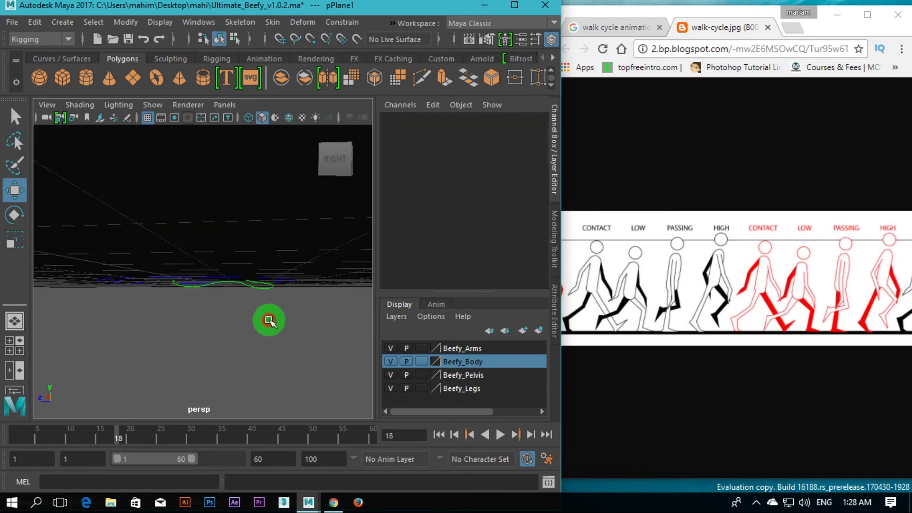
Tilt Beefy_lFootIKC, raise its Toe Up Dn, and nudge its height slightly.
{"action": "left_click", "coordinate": [263, 286]}
{"action": "left_click_drag", "start_coordinate": [266, 315], "coordinate": [268, 341], "text": "alt"}
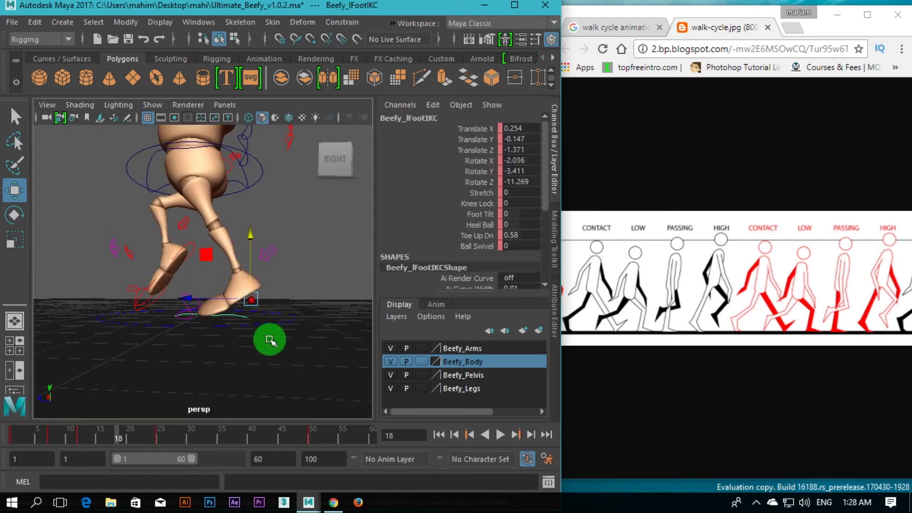
{"action": "key", "text": "e"}
{"action": "left_click_drag", "start_coordinate": [259, 271], "coordinate": [225, 265]}
{"action": "left_click", "coordinate": [468, 236]}
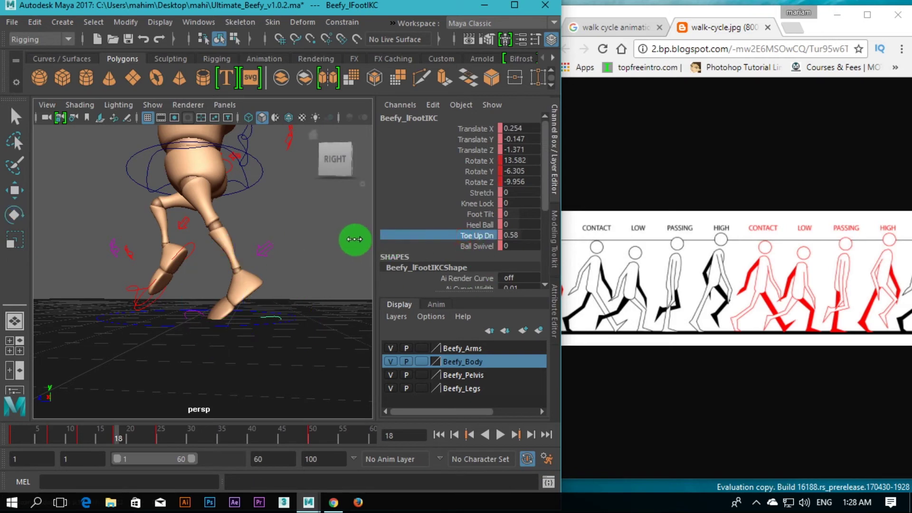
{"action": "middle_click_drag", "start_coordinate": [355, 239], "coordinate": [378, 242]}
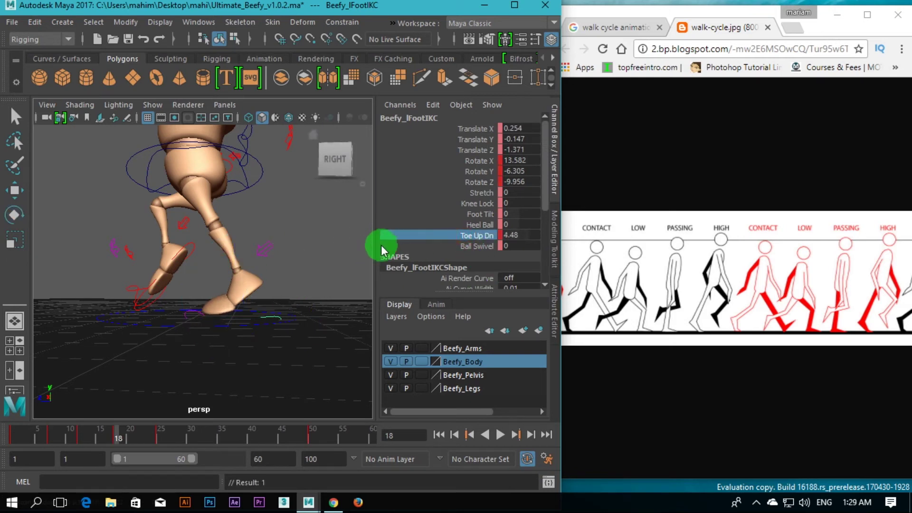
{"action": "middle_click_drag", "start_coordinate": [295, 279], "coordinate": [307, 281], "text": "alt"}
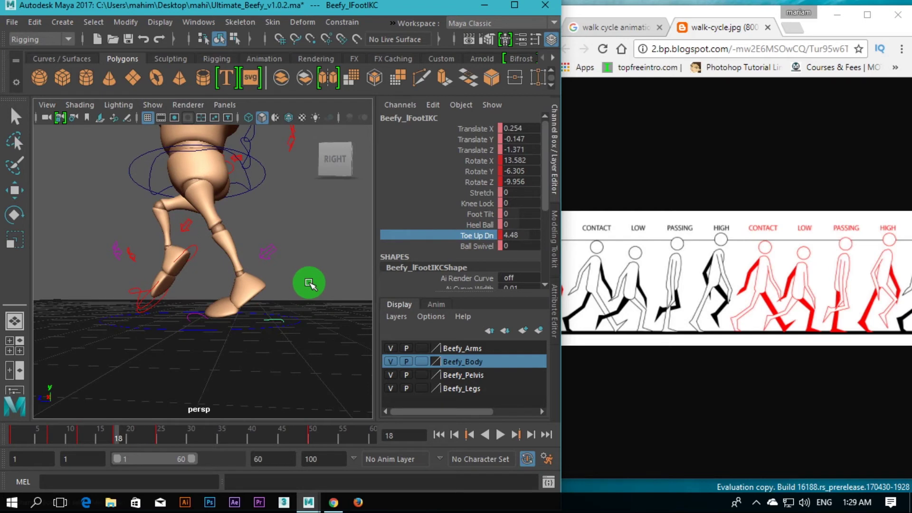
{"action": "key", "text": "w"}
{"action": "left_click_drag", "start_coordinate": [251, 255], "coordinate": [255, 248]}
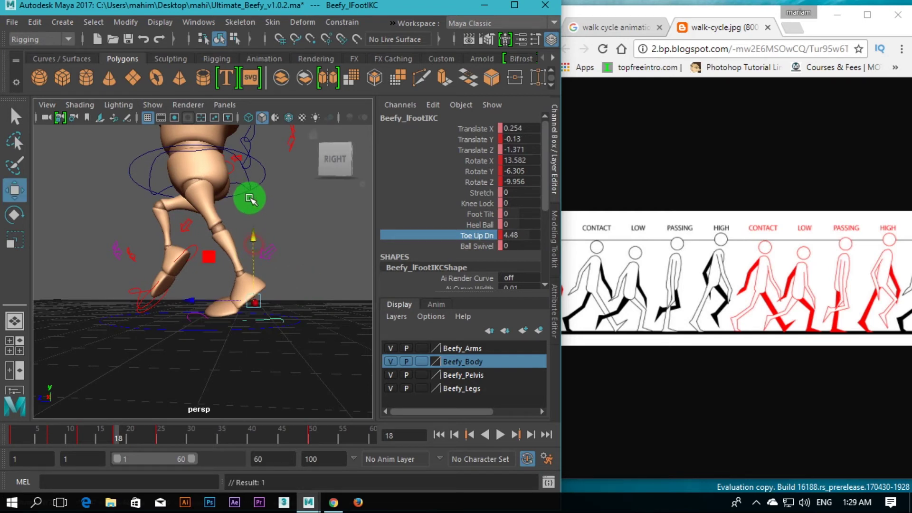
Lower the hips with Beefy_ROOTC to Translate Y 0.051.
{"action": "left_click", "coordinate": [260, 178]}
{"action": "left_click_drag", "start_coordinate": [202, 134], "coordinate": [204, 143]}
{"action": "middle_click_drag", "start_coordinate": [299, 250], "coordinate": [302, 275], "text": "alt"}
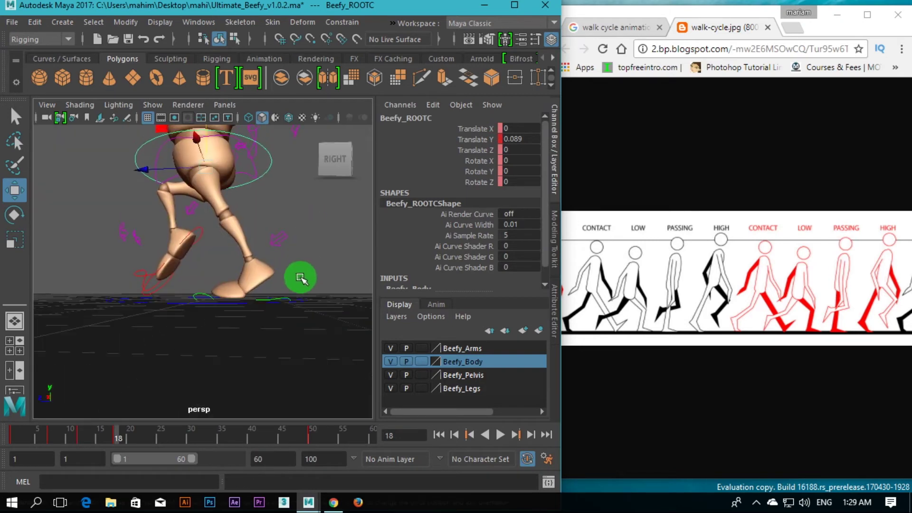
{"action": "right_click_drag", "start_coordinate": [301, 275], "coordinate": [271, 230], "text": "alt"}
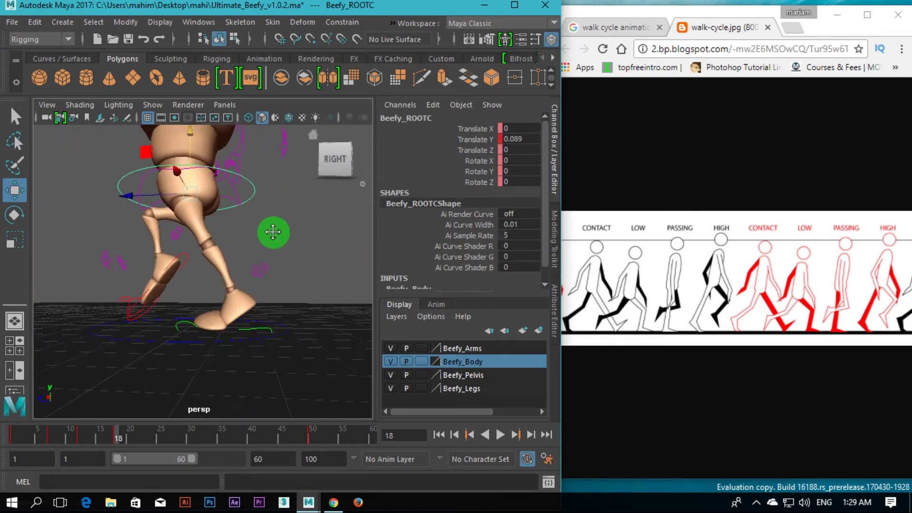
{"action": "mouse_move", "coordinate": [191, 144]}
{"action": "left_mouse_down"}
{"action": "mouse_move", "coordinate": [190, 153]}
{"action": "mouse_move", "coordinate": [197, 147]}
{"action": "left_mouse_up"}
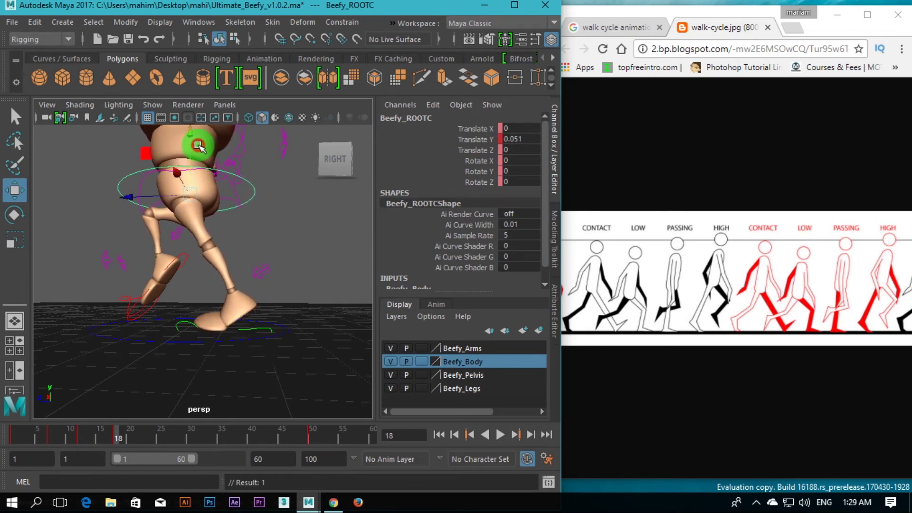
Reduce the left foot's Toe Up Dn to 3.48.
{"action": "left_click", "coordinate": [265, 325]}
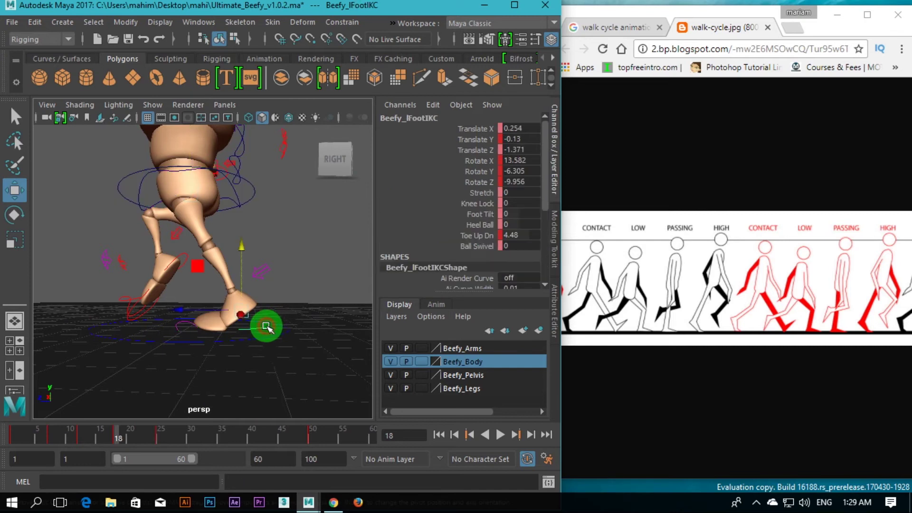
{"action": "left_click", "coordinate": [478, 236]}
{"action": "middle_click_drag", "start_coordinate": [362, 230], "coordinate": [352, 231]}
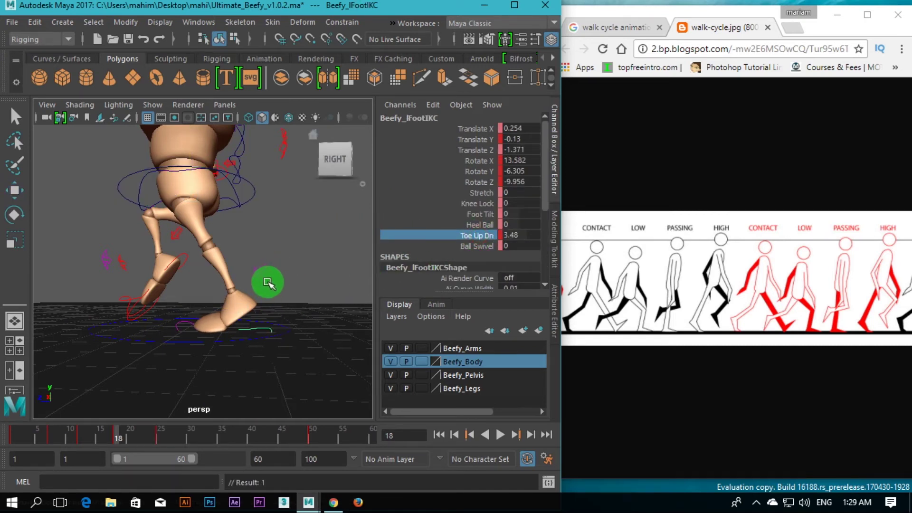
{"action": "left_click_drag", "start_coordinate": [256, 264], "coordinate": [274, 252], "text": "alt"}
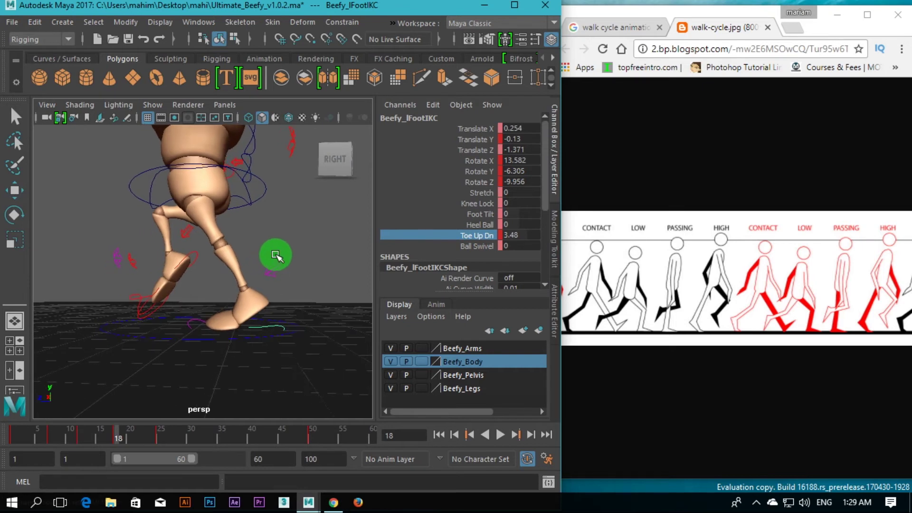
Raise Beefy_rFootIKC so the leg bends and move it forward.
{"action": "left_click", "coordinate": [194, 259]}
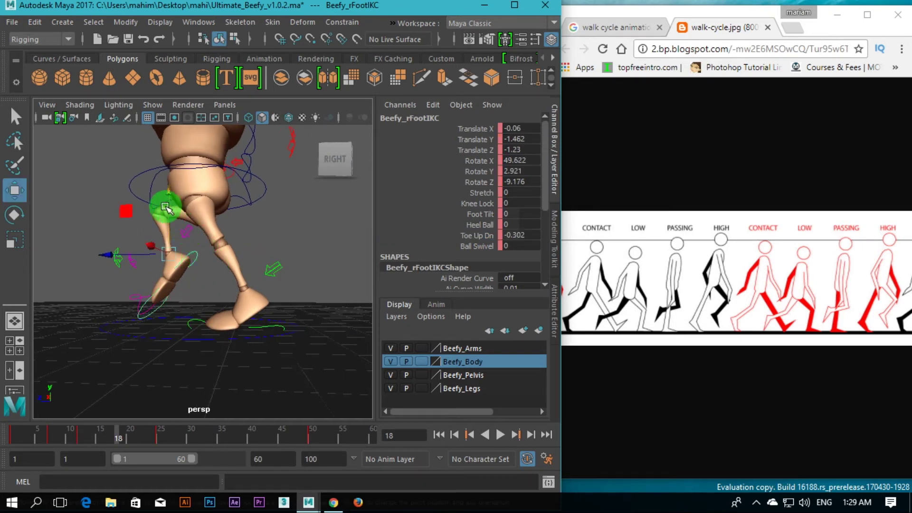
{"action": "left_click_drag", "start_coordinate": [168, 206], "coordinate": [188, 233]}
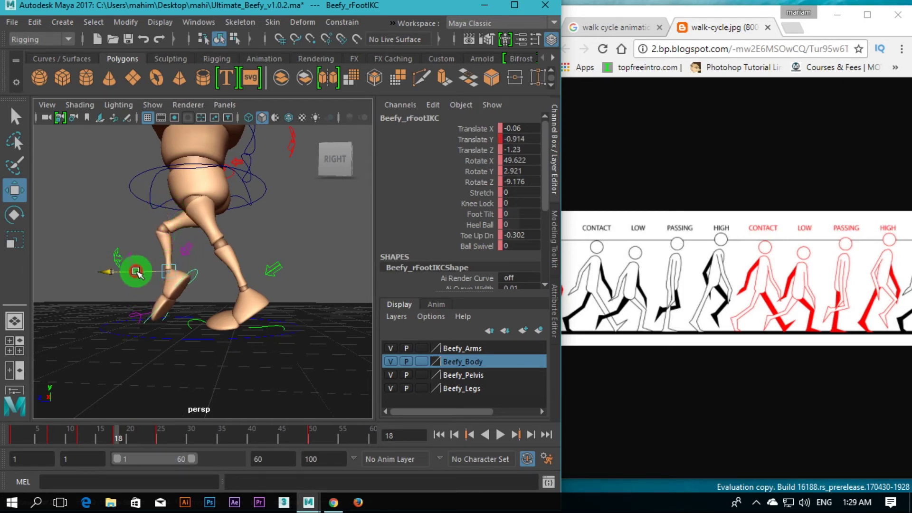
{"action": "left_click_drag", "start_coordinate": [136, 271], "coordinate": [147, 275]}
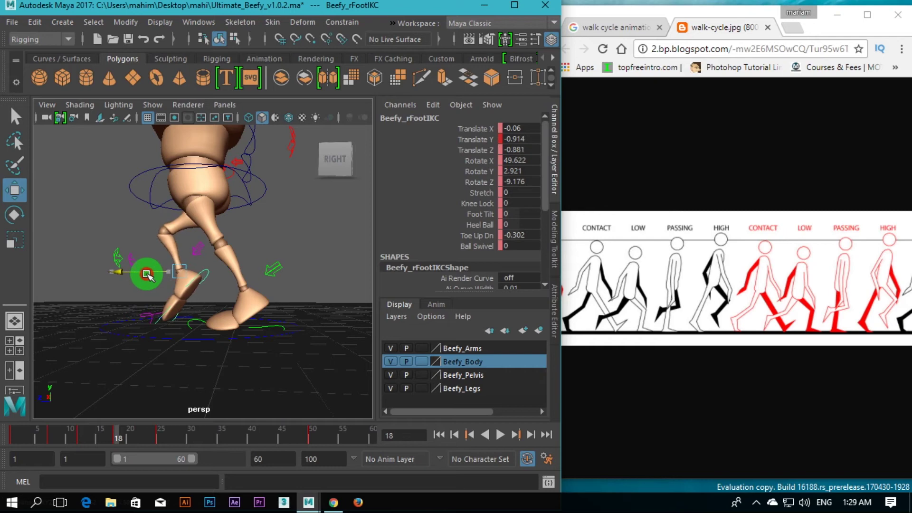
{"action": "left_click_drag", "start_coordinate": [203, 300], "coordinate": [225, 304], "text": "alt"}
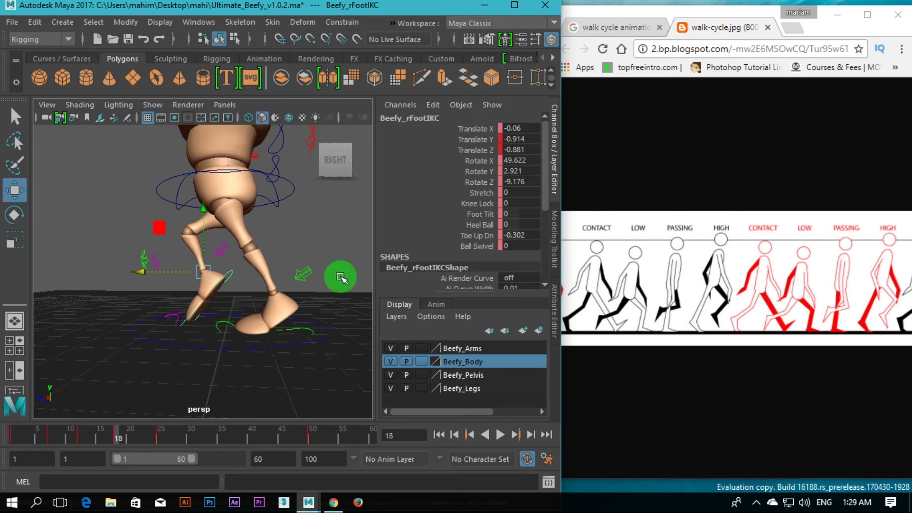
Set the right foot's Toe Up Dn to -0.902, adjust its height, and scrub to frame 25.
{"action": "left_click", "coordinate": [476, 235]}
{"action": "mouse_move", "coordinate": [334, 240]}
{"action": "middle_mouse_down"}
{"action": "mouse_move", "coordinate": [350, 242]}
{"action": "mouse_move", "coordinate": [338, 239]}
{"action": "middle_mouse_up"}
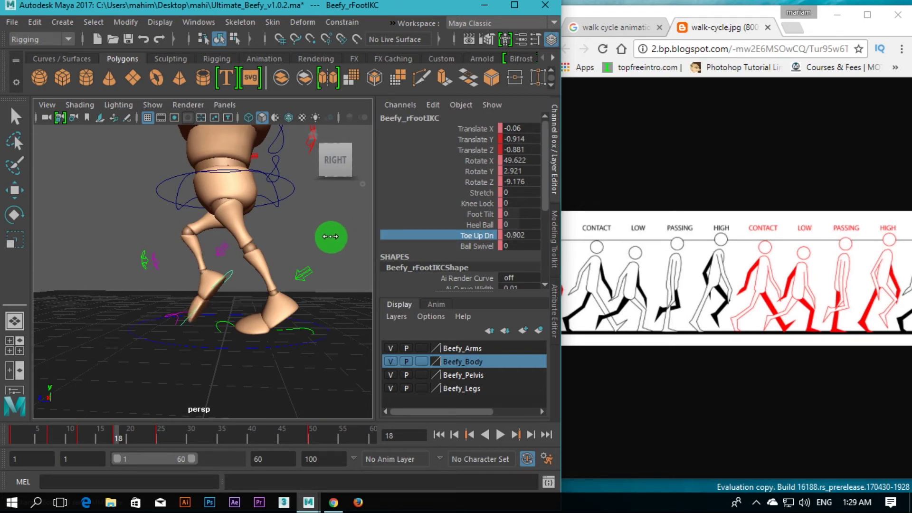
{"action": "left_click_drag", "start_coordinate": [279, 275], "coordinate": [204, 230], "text": "alt"}
{"action": "key", "text": "w"}
{"action": "left_click_drag", "start_coordinate": [255, 295], "coordinate": [258, 352], "text": "alt"}
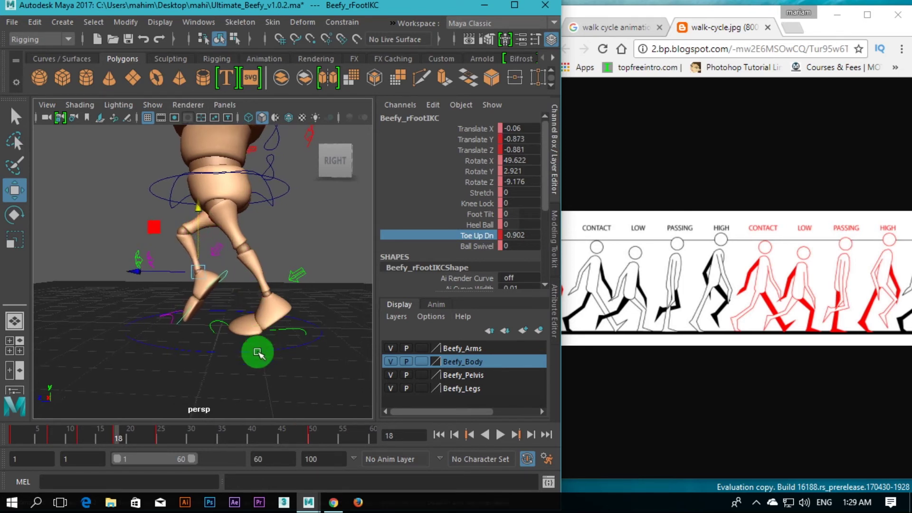
{"action": "left_click_drag", "start_coordinate": [127, 428], "coordinate": [159, 437]}
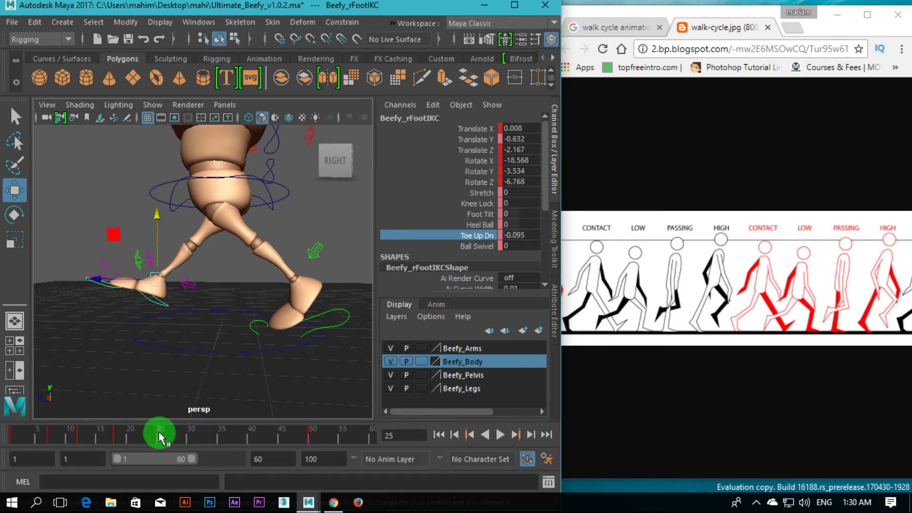
Advance the timeline toward frame 25 and try a left-foot rotation, then undo it.
{"action": "mouse_move", "coordinate": [158, 432]}
{"action": "left_mouse_down"}
{"action": "mouse_move", "coordinate": [189, 434]}
{"action": "mouse_move", "coordinate": [158, 440]}
{"action": "left_mouse_up"}
{"action": "left_click", "coordinate": [341, 312]}
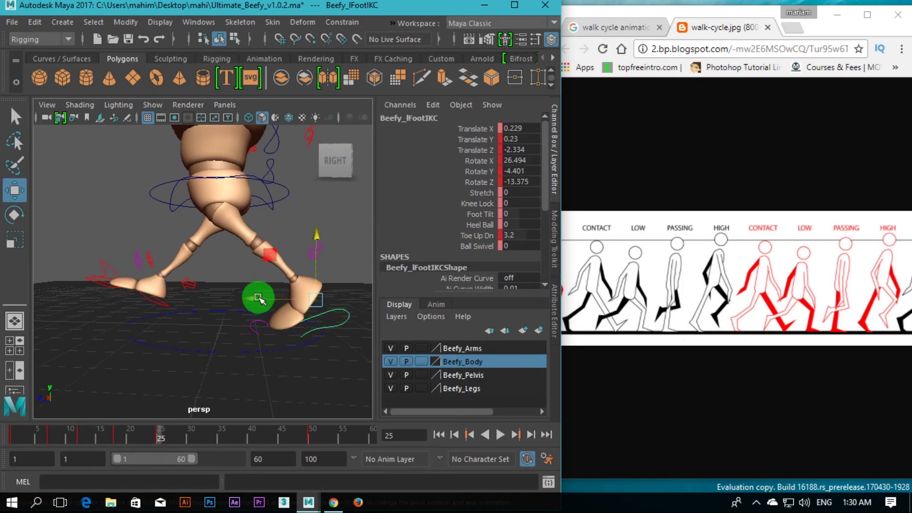
{"action": "key", "text": "e"}
{"action": "left_click_drag", "start_coordinate": [255, 295], "coordinate": [248, 277]}
{"action": "key", "text": "ctrl+z"}
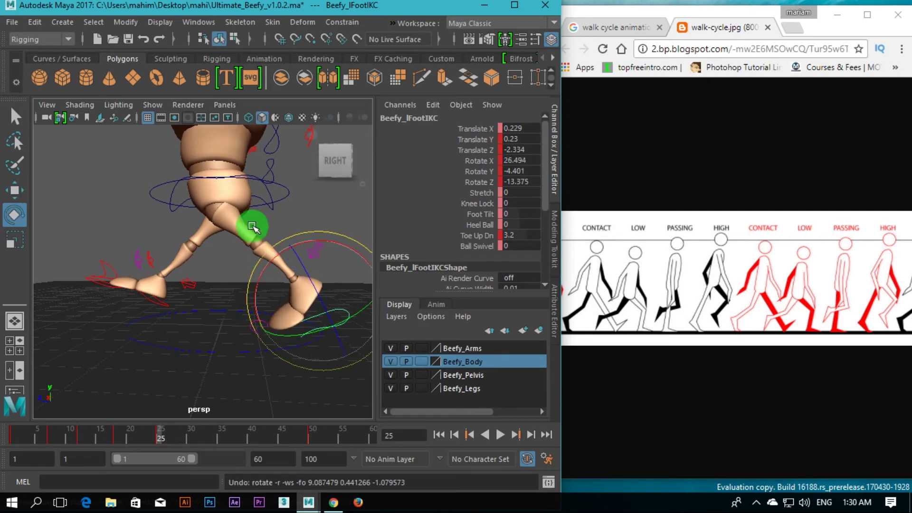
Tilt Beefy_ROOTC forward to about -5.6 Rotate X, undoing trial moves, then scrub to frame 32.
{"action": "left_click", "coordinate": [231, 159]}
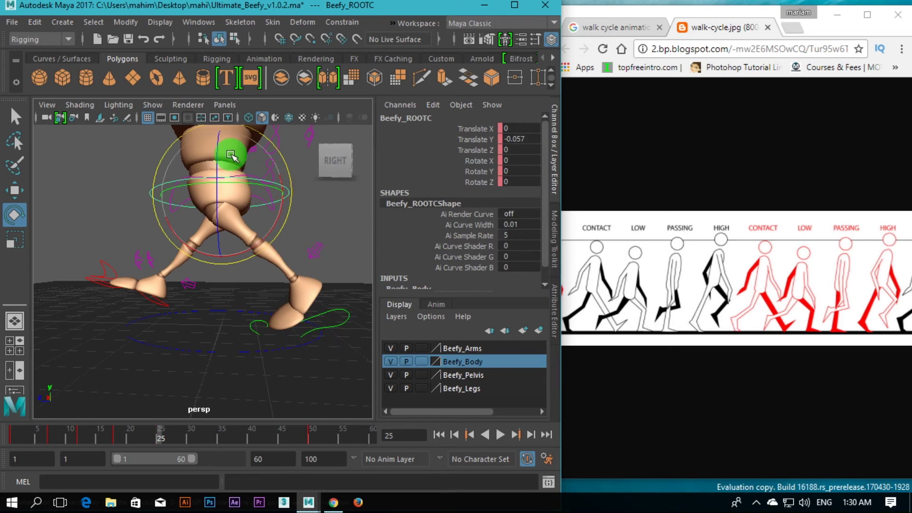
{"action": "key", "text": "w"}
{"action": "left_click_drag", "start_coordinate": [222, 141], "coordinate": [238, 197]}
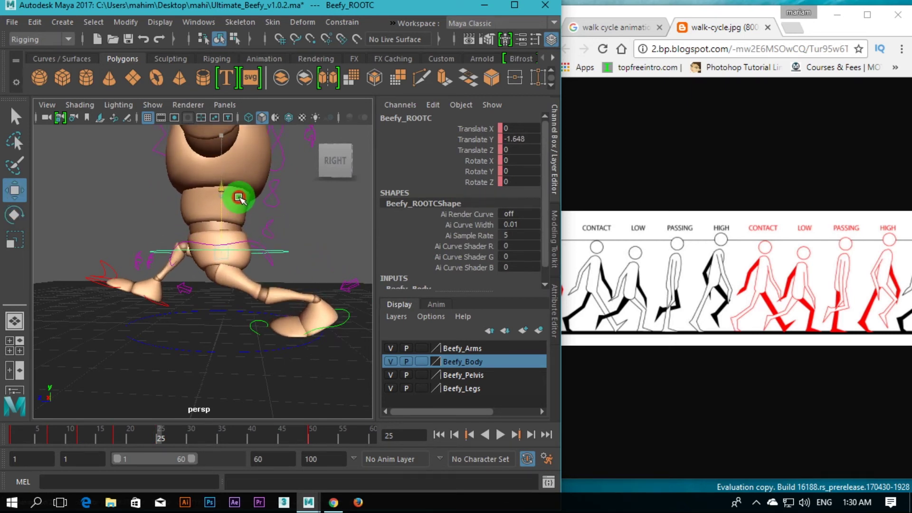
{"action": "key", "text": "ctrl+z"}
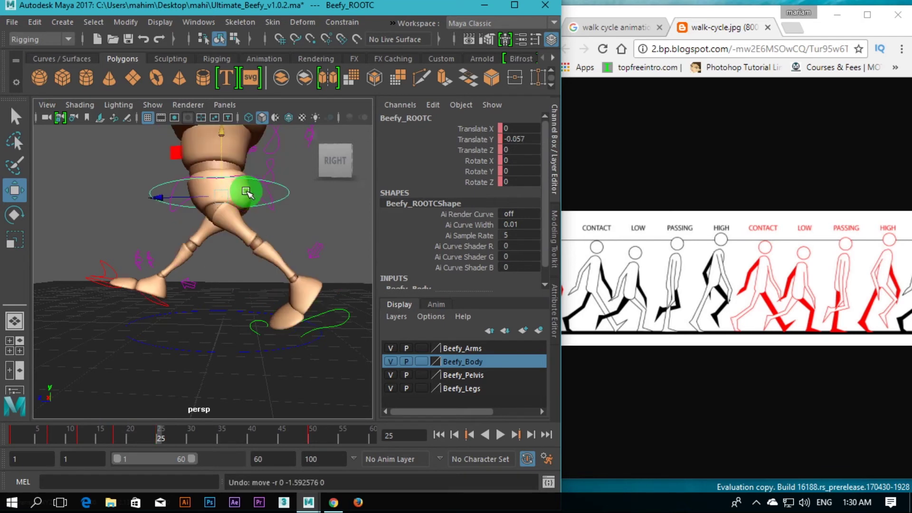
{"action": "key", "text": "e"}
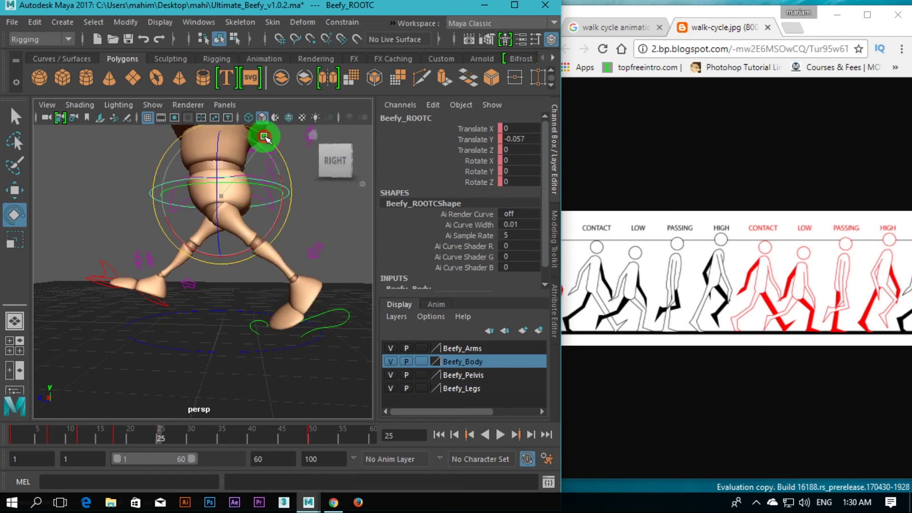
{"action": "mouse_move", "coordinate": [264, 136]}
{"action": "left_mouse_down"}
{"action": "mouse_move", "coordinate": [271, 141]}
{"action": "mouse_move", "coordinate": [230, 161]}
{"action": "mouse_move", "coordinate": [233, 153]}
{"action": "left_mouse_up"}
{"action": "key", "text": "w"}
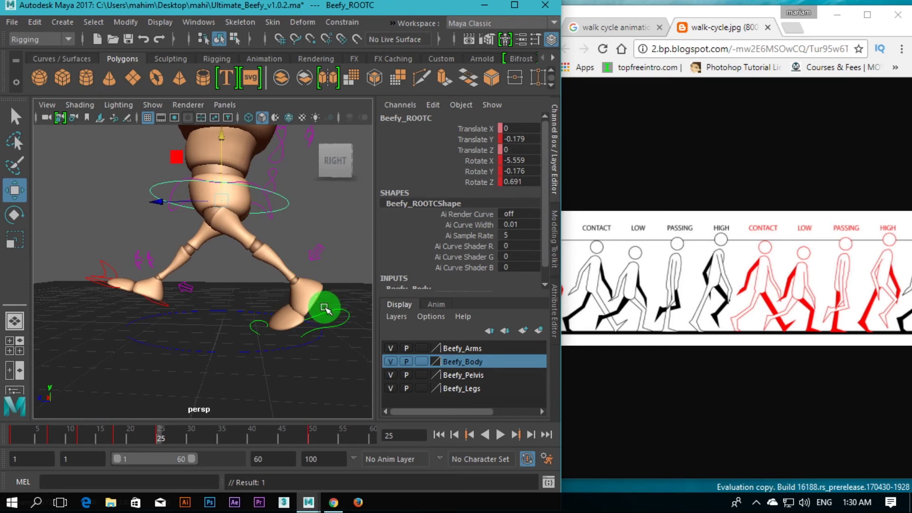
{"action": "left_click", "coordinate": [291, 264]}
{"action": "key", "text": "ctrl+z"}
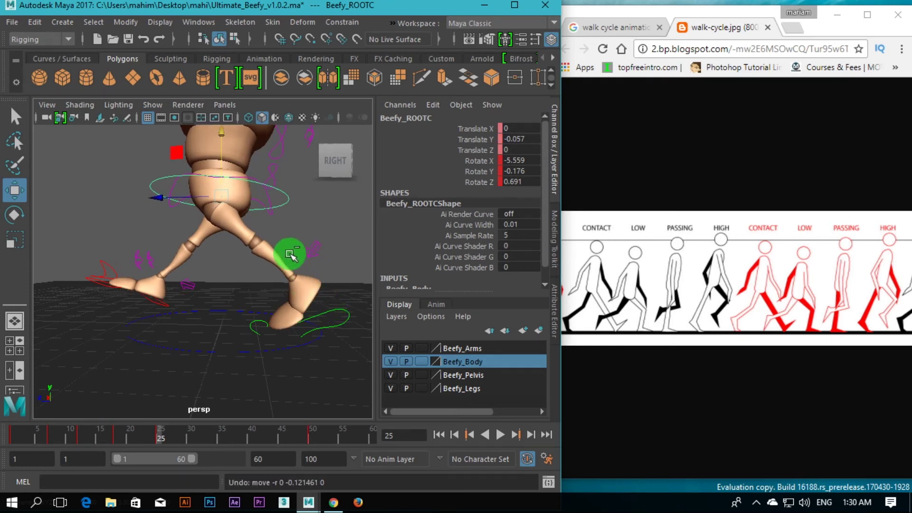
{"action": "left_click", "coordinate": [151, 438]}
{"action": "left_click_drag", "start_coordinate": [158, 435], "coordinate": [206, 446]}
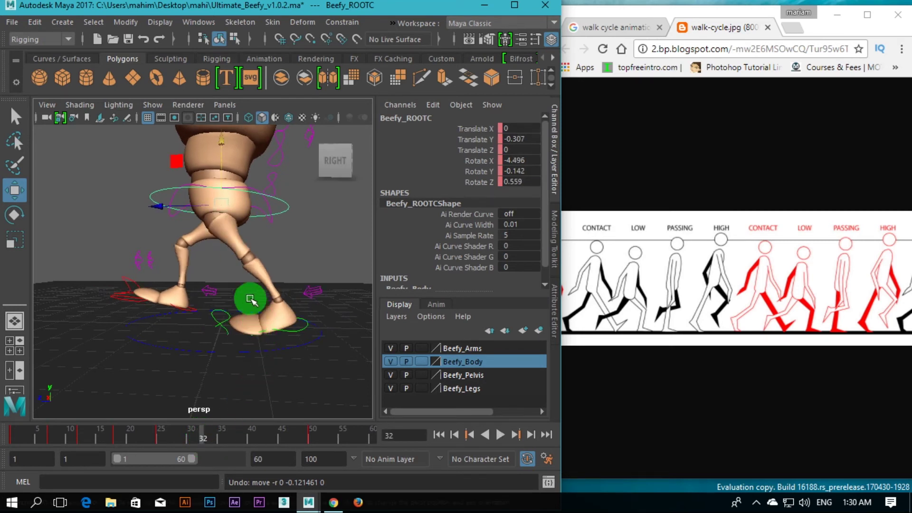
Raise Beefy's hip root slightly and key the pose.
{"action": "left_click", "coordinate": [122, 298]}
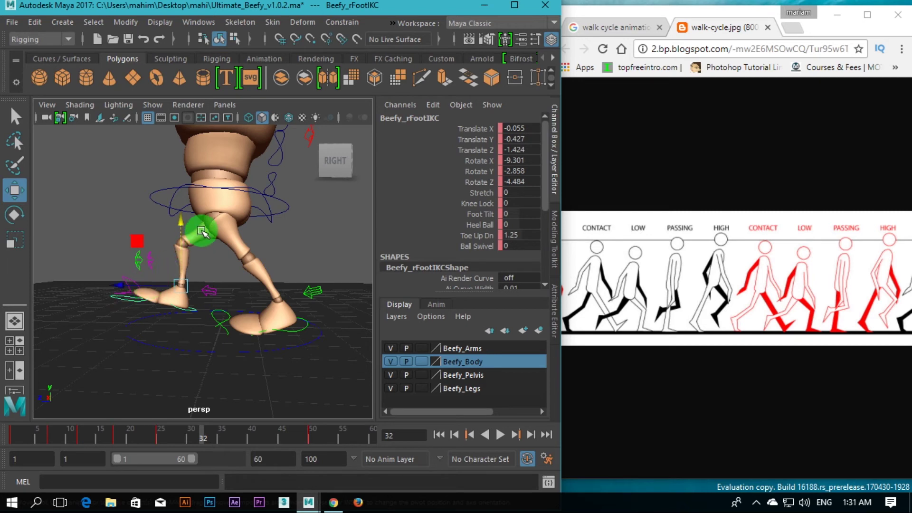
{"action": "left_click", "coordinate": [283, 202]}
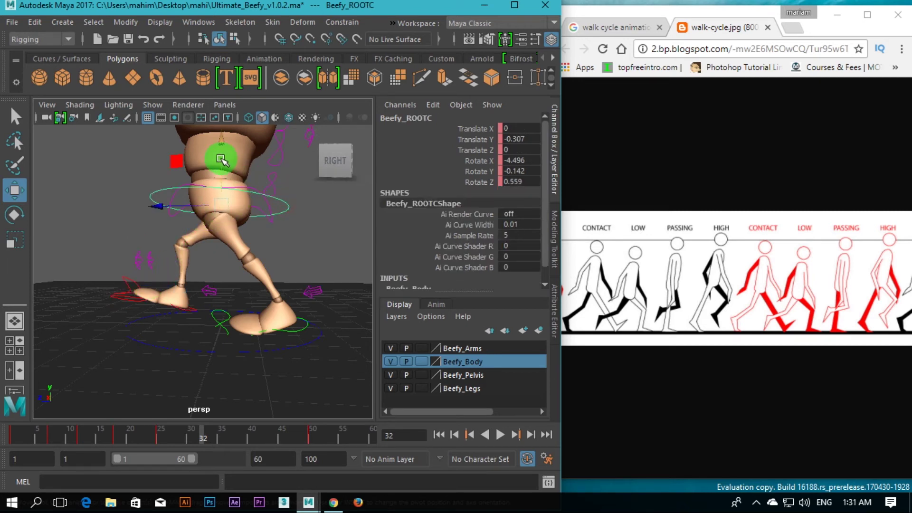
{"action": "left_click_drag", "start_coordinate": [221, 159], "coordinate": [223, 154]}
{"action": "key", "text": "s"}
Rotate Beefy_rFootIKC toe-down and key it, redoing one discarded rotation.
{"action": "left_click", "coordinate": [136, 299]}
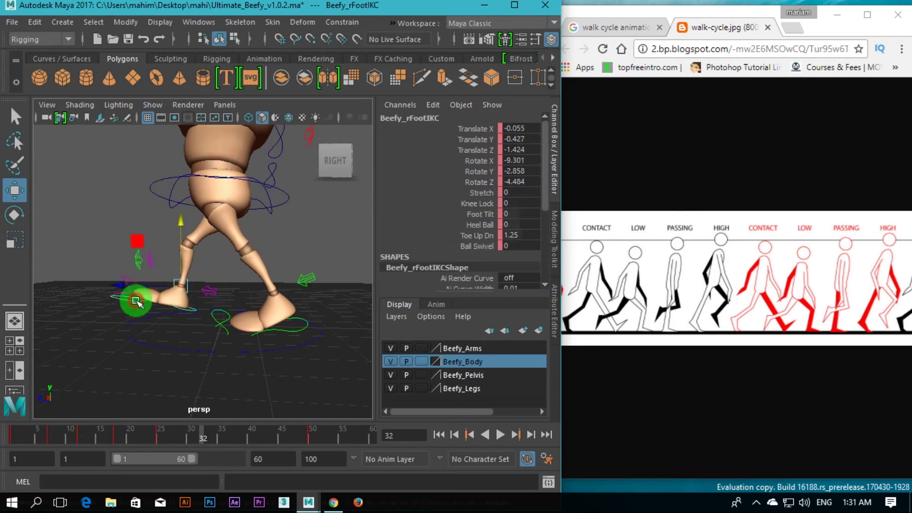
{"action": "key", "text": "e"}
{"action": "left_click_drag", "start_coordinate": [160, 221], "coordinate": [174, 216]}
{"action": "key", "text": "s"}
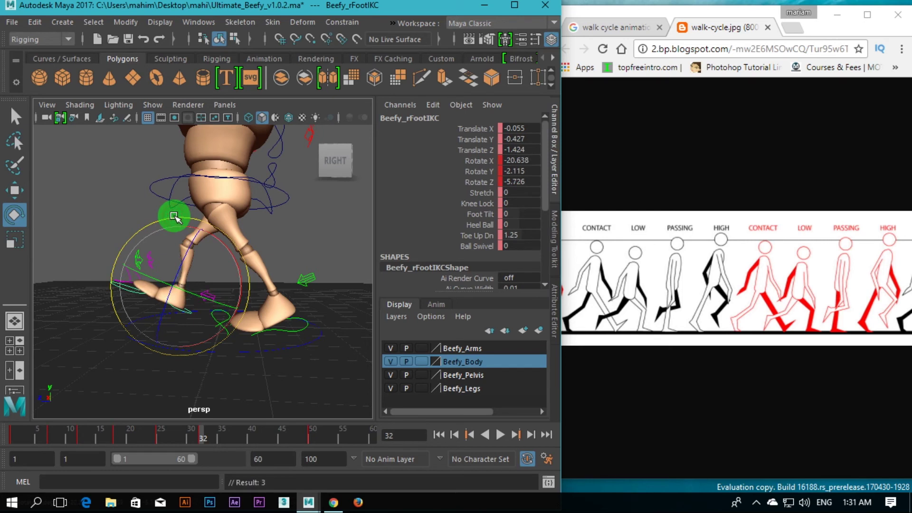
{"action": "key", "text": "ctrl+z"}
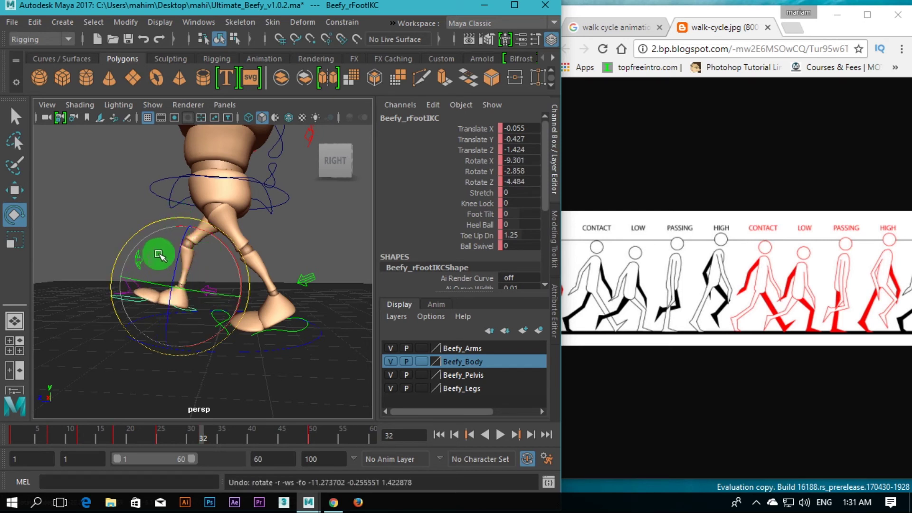
{"action": "left_click_drag", "start_coordinate": [168, 218], "coordinate": [148, 301]}
{"action": "key", "text": "s"}
Lower the right foot to Translate Y -0.49 and flatten it to Rotate X 6.011.
{"action": "key", "text": "w"}
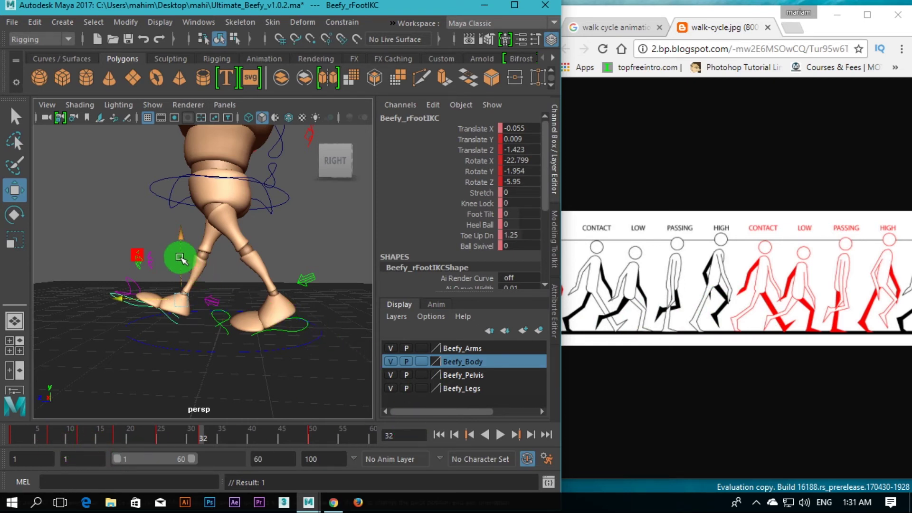
{"action": "left_click_drag", "start_coordinate": [179, 258], "coordinate": [179, 282]}
{"action": "key", "text": "e"}
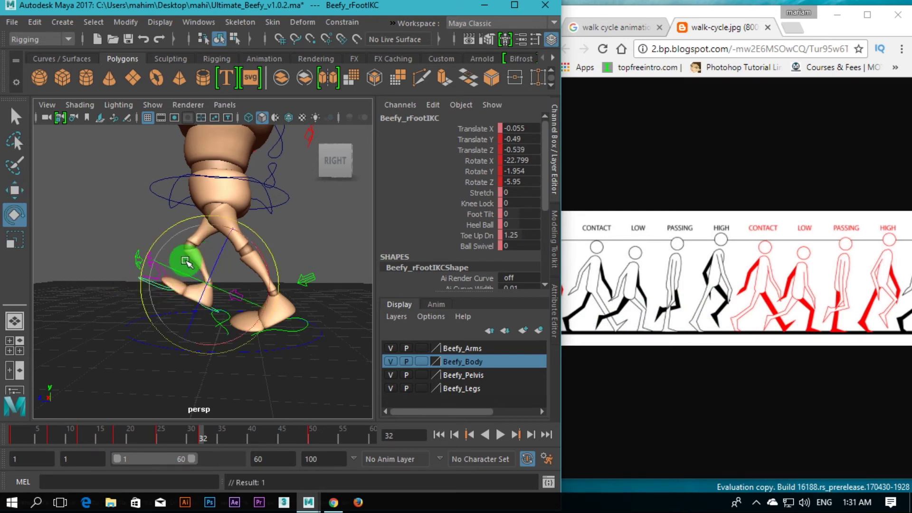
{"action": "left_click_drag", "start_coordinate": [156, 238], "coordinate": [136, 268]}
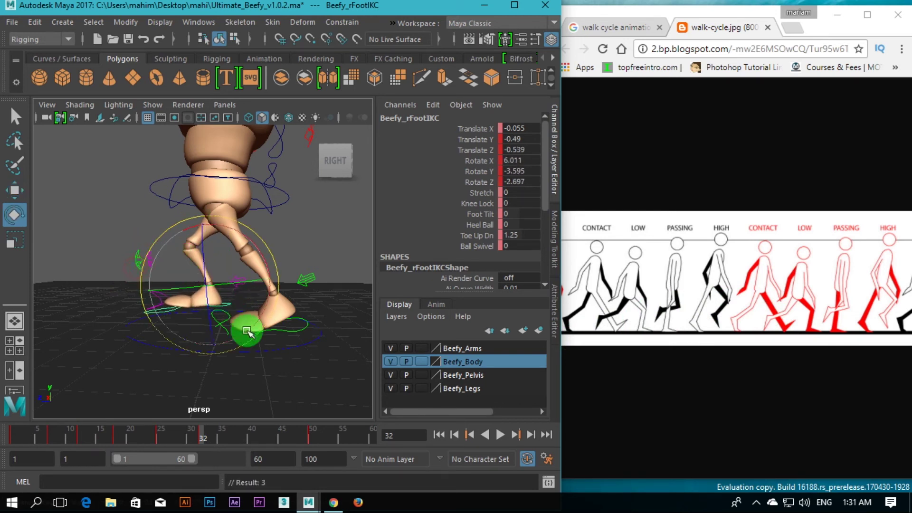
{"action": "left_click_drag", "start_coordinate": [248, 326], "coordinate": [301, 190], "text": "alt"}
Lower Beefy_ROOTC slightly in Y to drop the hips.
{"action": "left_click", "coordinate": [299, 187]}
{"action": "middle_click_drag", "start_coordinate": [255, 219], "coordinate": [258, 260], "text": "alt"}
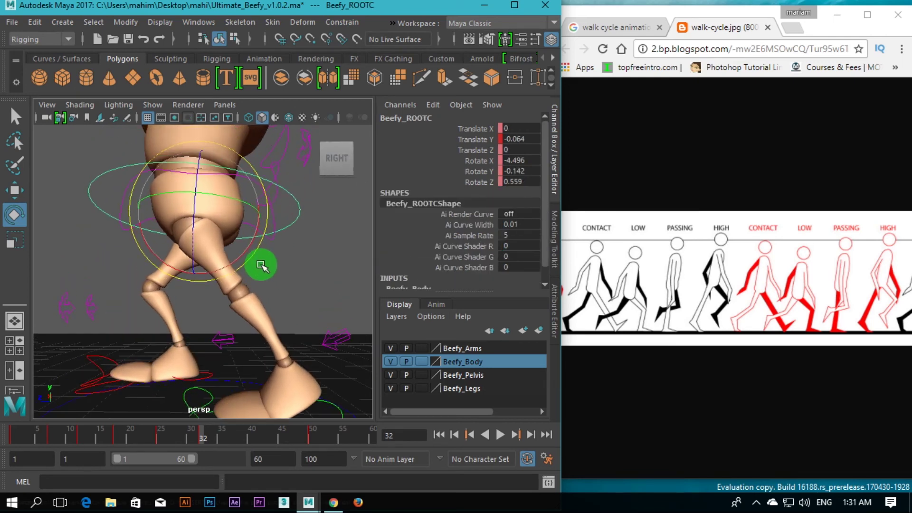
{"action": "key", "text": "w"}
{"action": "left_click_drag", "start_coordinate": [203, 153], "coordinate": [200, 160]}
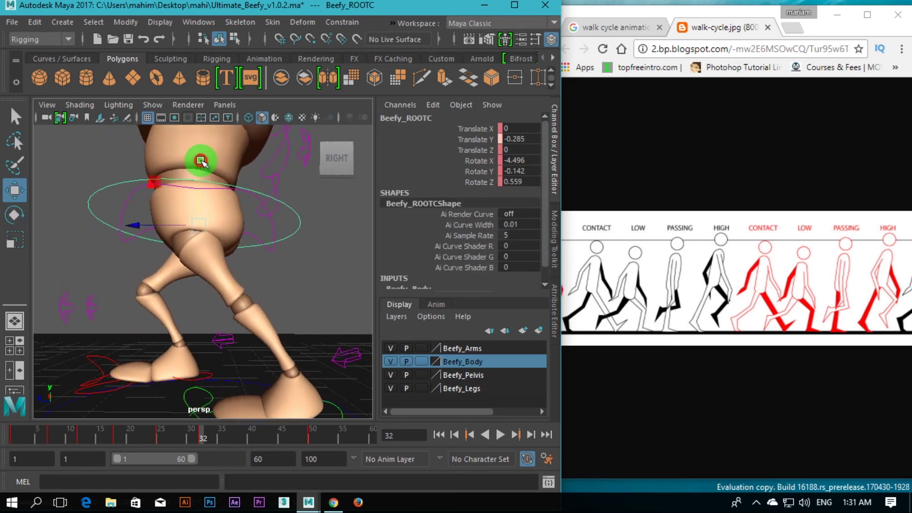
{"action": "middle_click_drag", "start_coordinate": [244, 292], "coordinate": [252, 298], "text": "alt"}
Move the right foot control up to sit back on the ground.
{"action": "left_click", "coordinate": [226, 321]}
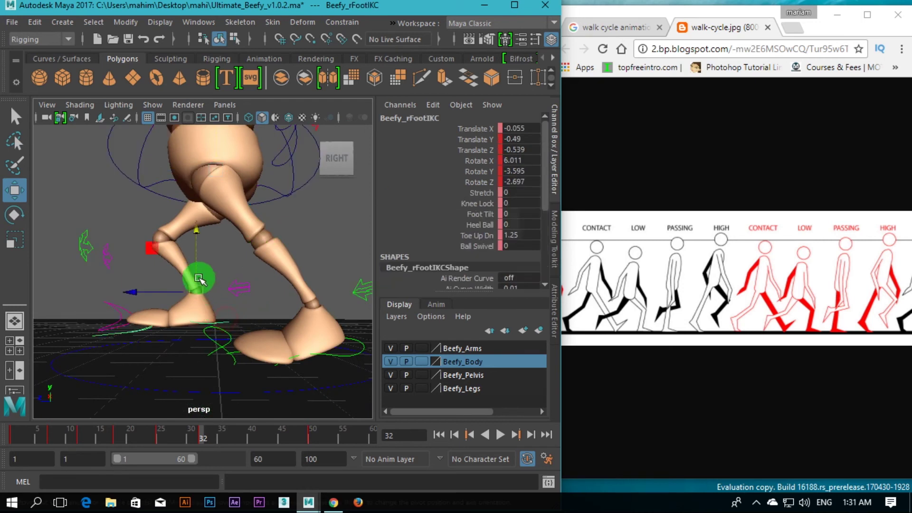
{"action": "left_click_drag", "start_coordinate": [196, 262], "coordinate": [210, 279]}
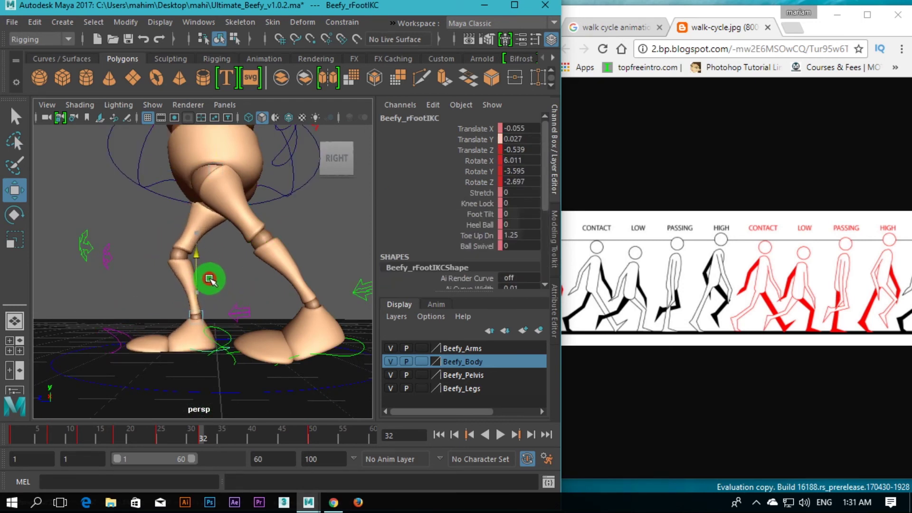
{"action": "middle_click_drag", "start_coordinate": [233, 318], "coordinate": [196, 331], "text": "alt"}
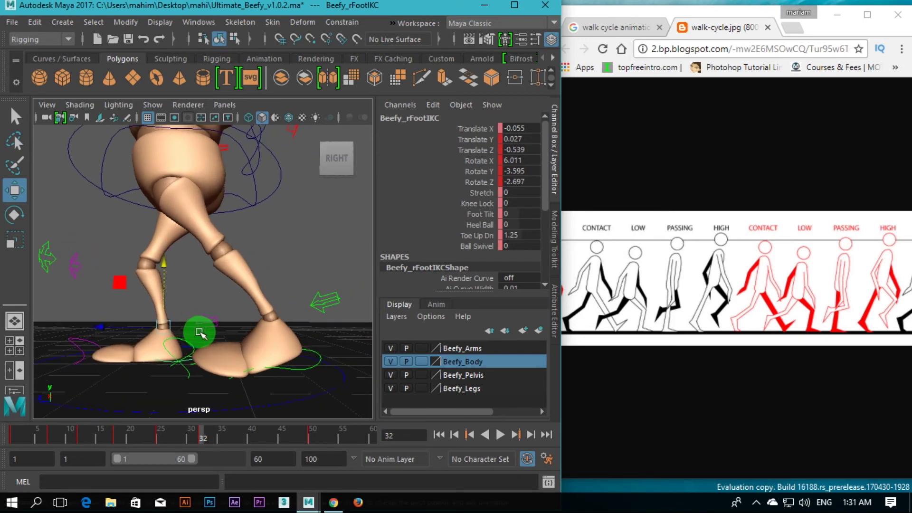
{"action": "left_click_drag", "start_coordinate": [200, 334], "coordinate": [218, 340], "text": "alt"}
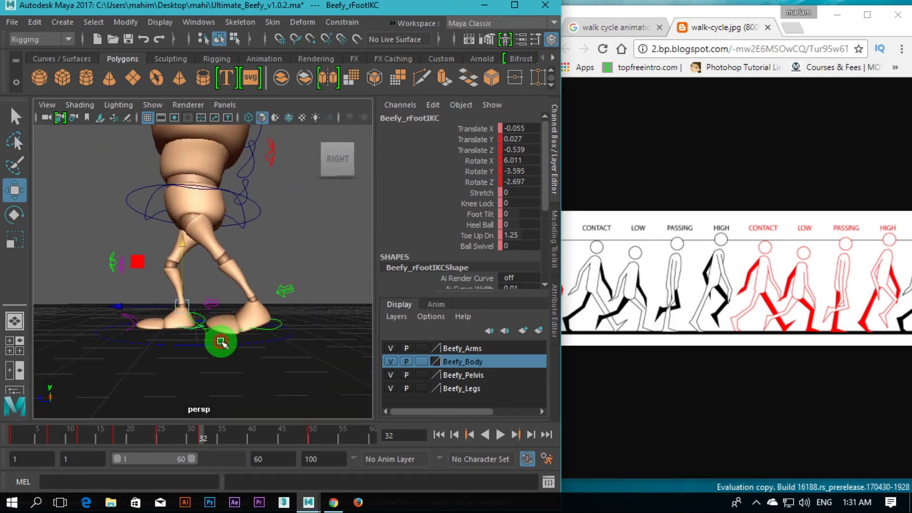
Tilt the left foot to Rotate X 46.278 and lift it to Translate Y 0.56, forward in Z.
{"action": "left_click", "coordinate": [278, 323]}
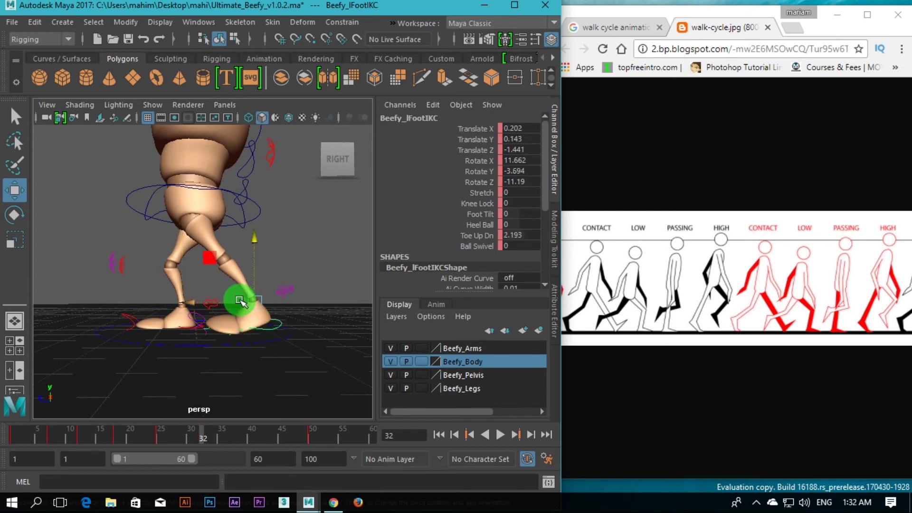
{"action": "key", "text": "e"}
{"action": "left_click_drag", "start_coordinate": [220, 285], "coordinate": [255, 228]}
{"action": "key", "text": "w"}
{"action": "left_click_drag", "start_coordinate": [232, 283], "coordinate": [107, 232]}
Orbit and zoom around Beefy's legs, clearing stray selections to frame the feet.
{"action": "left_click", "coordinate": [189, 328]}
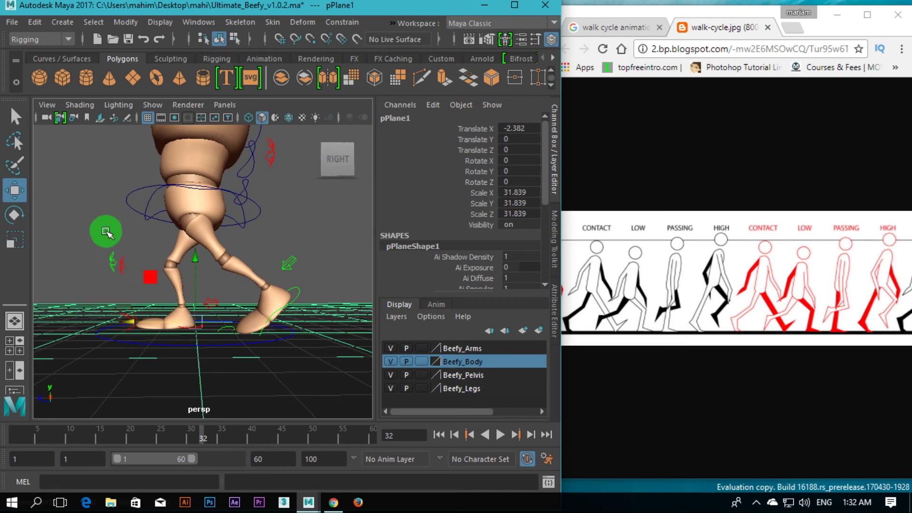
{"action": "left_click", "coordinate": [107, 232]}
{"action": "left_click_drag", "start_coordinate": [180, 326], "coordinate": [152, 295], "text": "alt"}
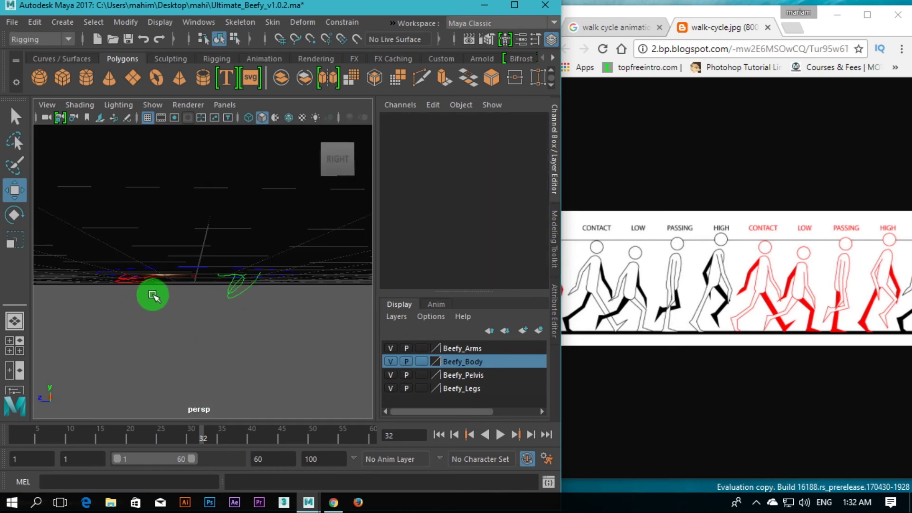
{"action": "left_click", "coordinate": [136, 276]}
{"action": "left_click_drag", "start_coordinate": [206, 315], "coordinate": [147, 301], "text": "alt"}
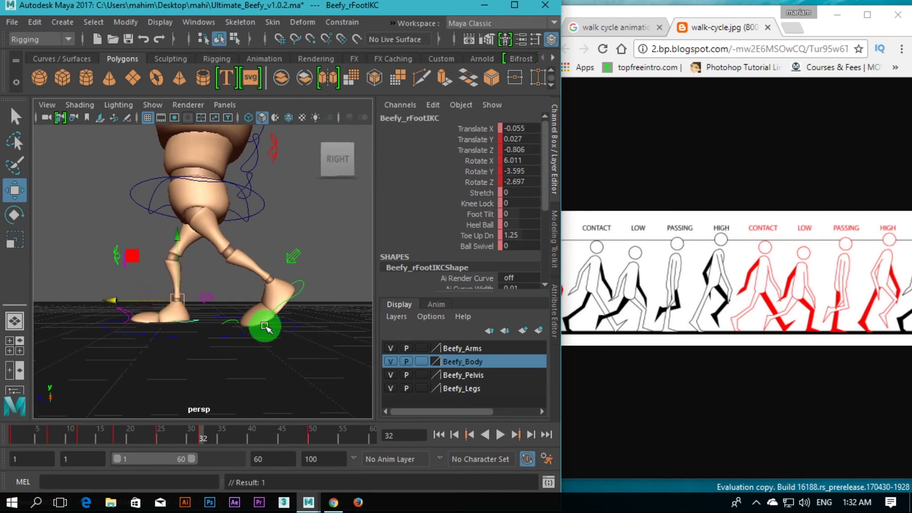
{"action": "scroll", "coordinate": [265, 326], "scroll_direction": "up", "scroll_amount": 5}
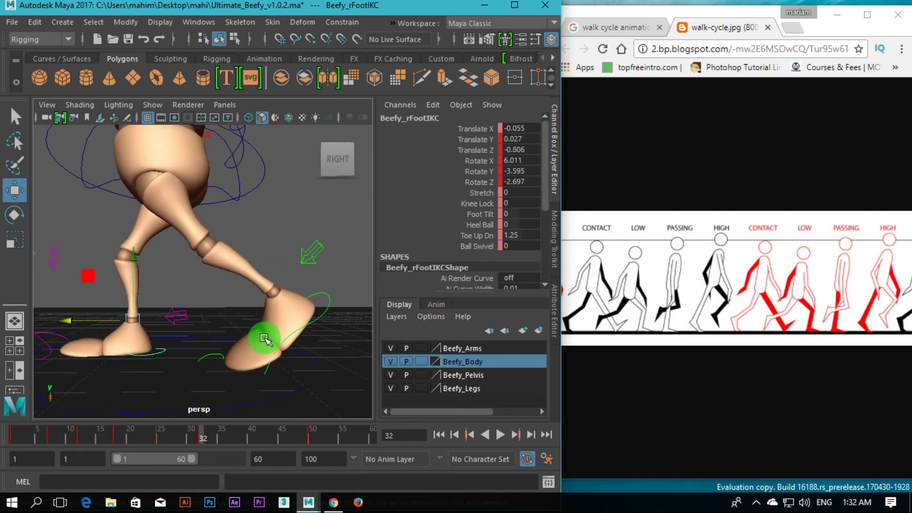
Tilt the left foot to about 67.9 Rotate X, raise it slightly, then return to frame 25.
{"action": "left_click", "coordinate": [327, 308]}
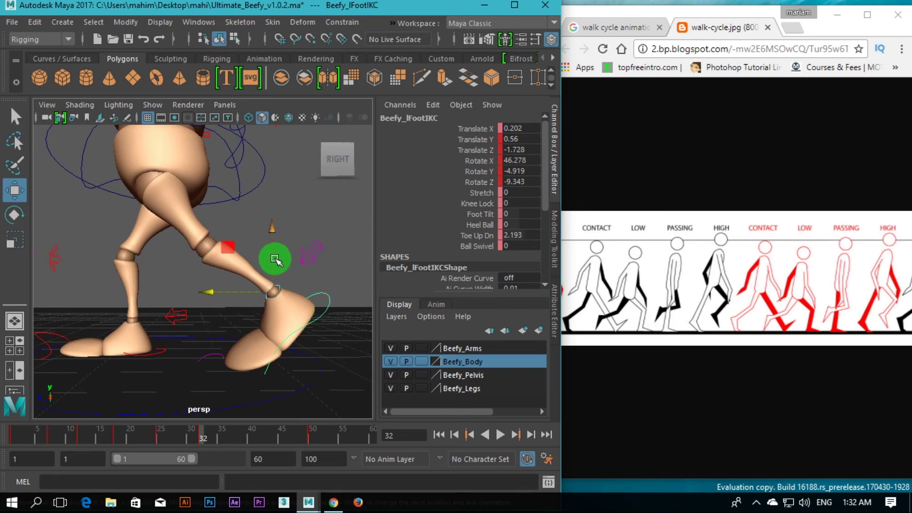
{"action": "key", "text": "e"}
{"action": "left_click_drag", "start_coordinate": [210, 267], "coordinate": [211, 292]}
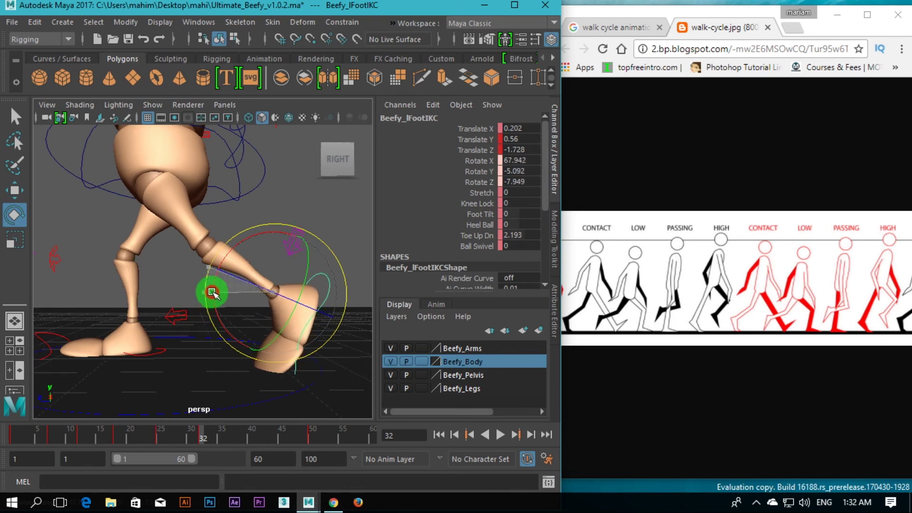
{"action": "key", "text": "w"}
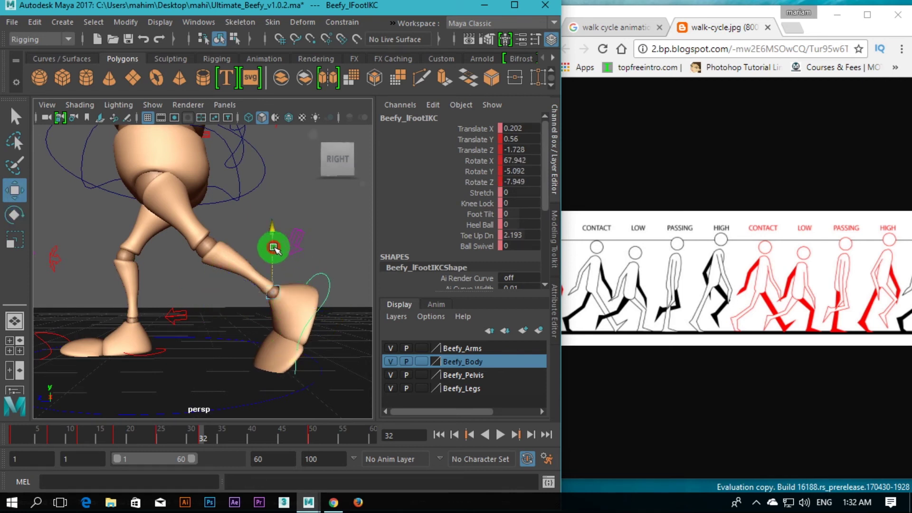
{"action": "left_click_drag", "start_coordinate": [275, 249], "coordinate": [278, 238]}
{"action": "scroll", "coordinate": [281, 264], "scroll_direction": "down", "scroll_amount": 3}
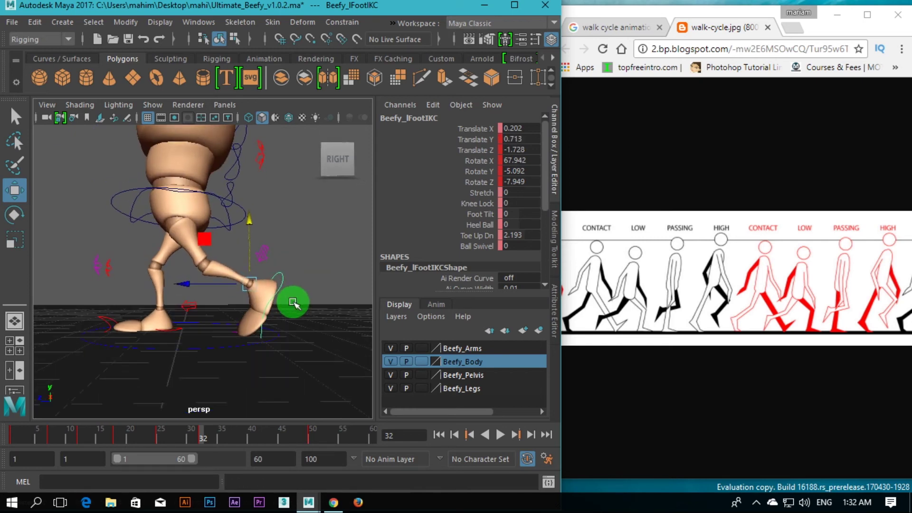
{"action": "left_click_drag", "start_coordinate": [196, 430], "coordinate": [160, 449]}
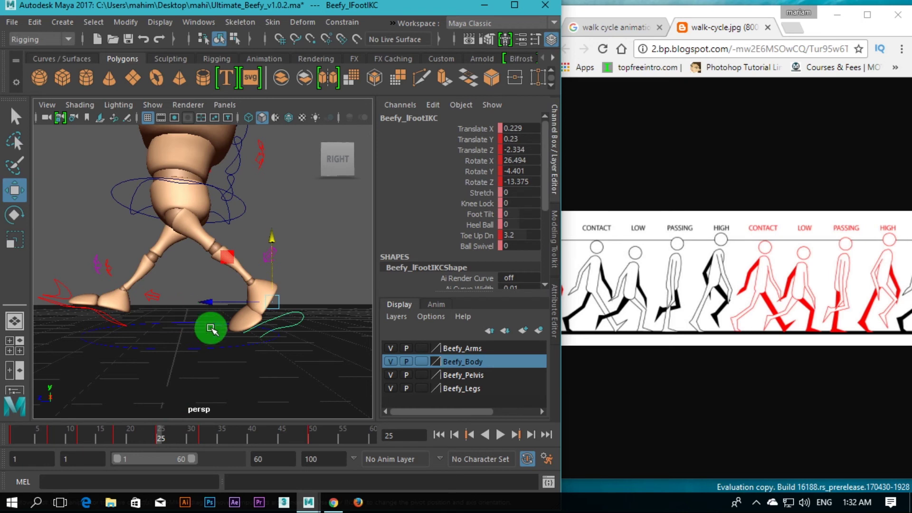
At frame 25, lift the left foot up and back, tilt it to about 59.5 X, then scrub to frame 39.
{"action": "left_click_drag", "start_coordinate": [78, 442], "coordinate": [165, 447]}
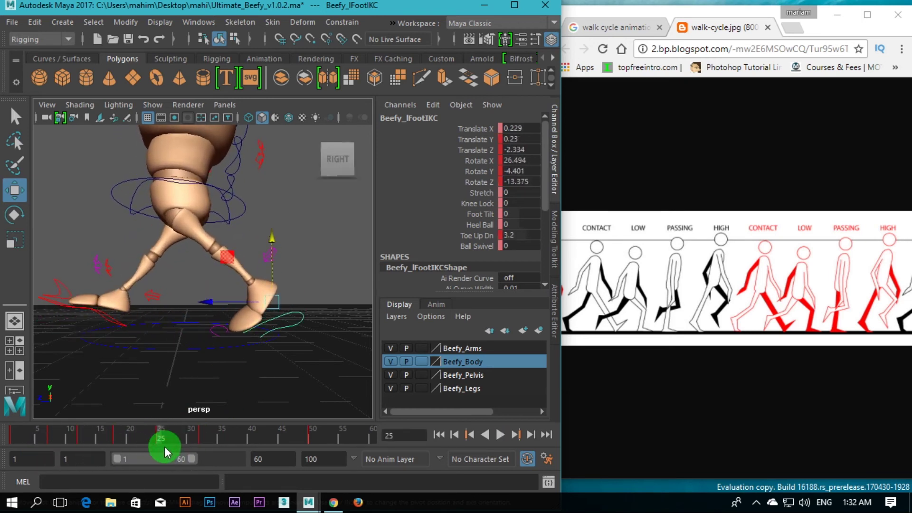
{"action": "left_click_drag", "start_coordinate": [244, 310], "coordinate": [214, 306]}
{"action": "left_click_drag", "start_coordinate": [257, 280], "coordinate": [243, 262]}
{"action": "key", "text": "e"}
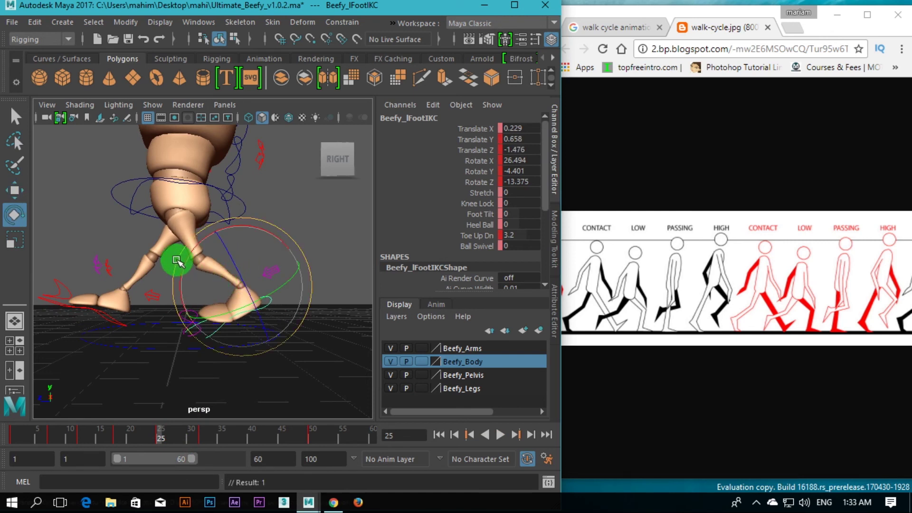
{"action": "left_click_drag", "start_coordinate": [179, 258], "coordinate": [202, 296]}
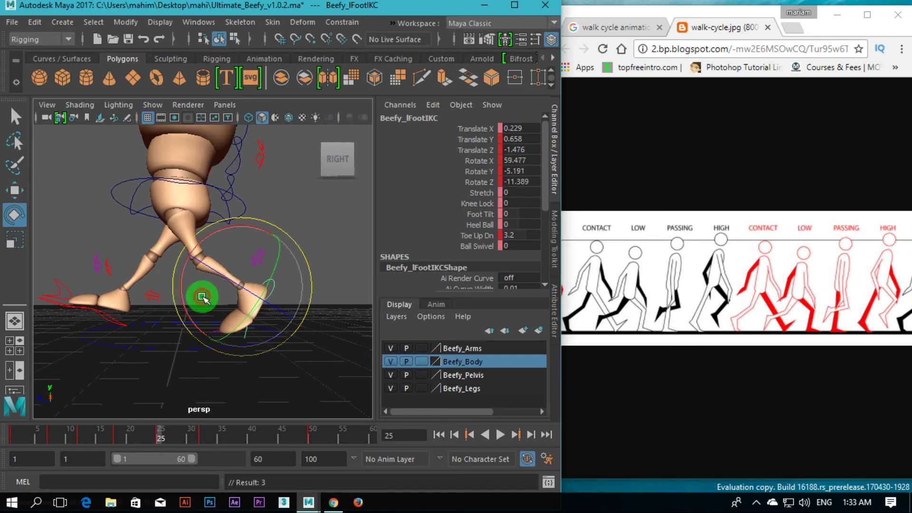
{"action": "key", "text": "w"}
{"action": "mouse_move", "coordinate": [244, 226]}
{"action": "left_mouse_down"}
{"action": "mouse_move", "coordinate": [244, 238]}
{"action": "mouse_move", "coordinate": [247, 230]}
{"action": "left_mouse_up"}
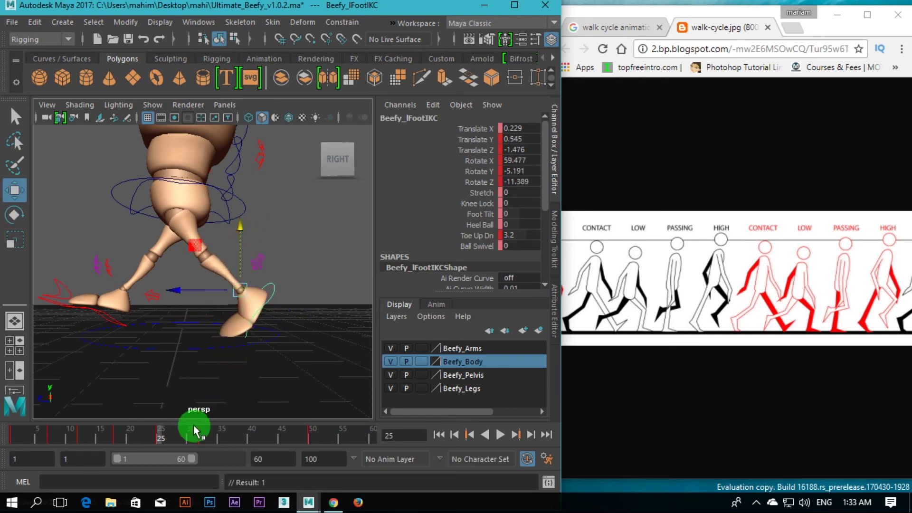
{"action": "left_click_drag", "start_coordinate": [159, 434], "coordinate": [244, 444]}
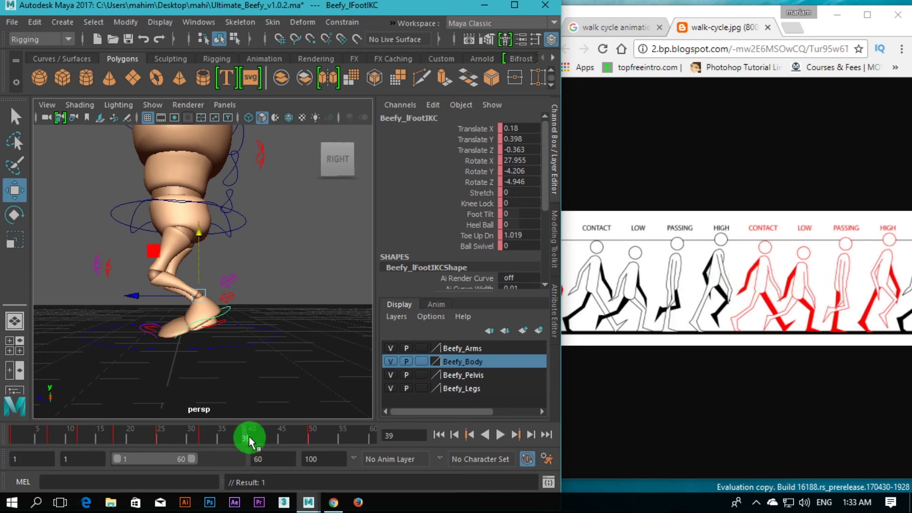
Go to frame 40 and slide the right foot control forward.
{"action": "left_click_drag", "start_coordinate": [242, 434], "coordinate": [250, 437]}
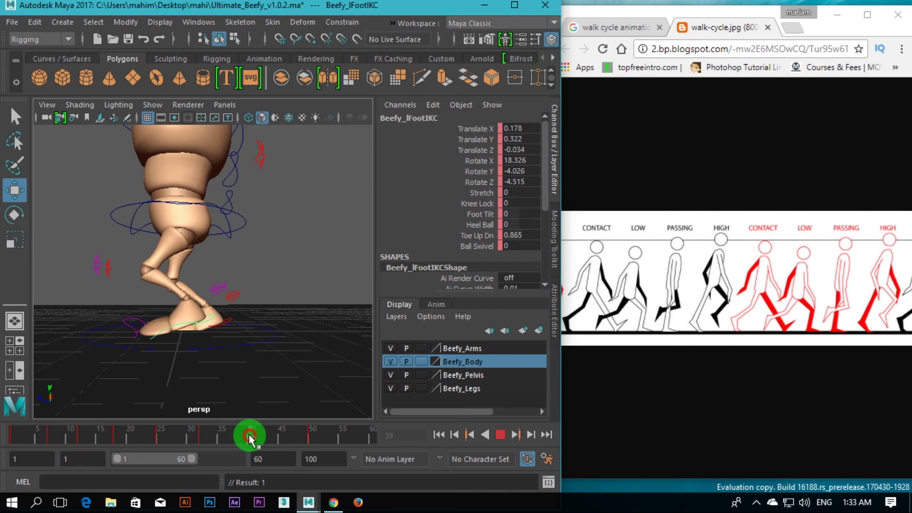
{"action": "left_click_drag", "start_coordinate": [250, 437], "coordinate": [248, 435]}
{"action": "left_click", "coordinate": [185, 278]}
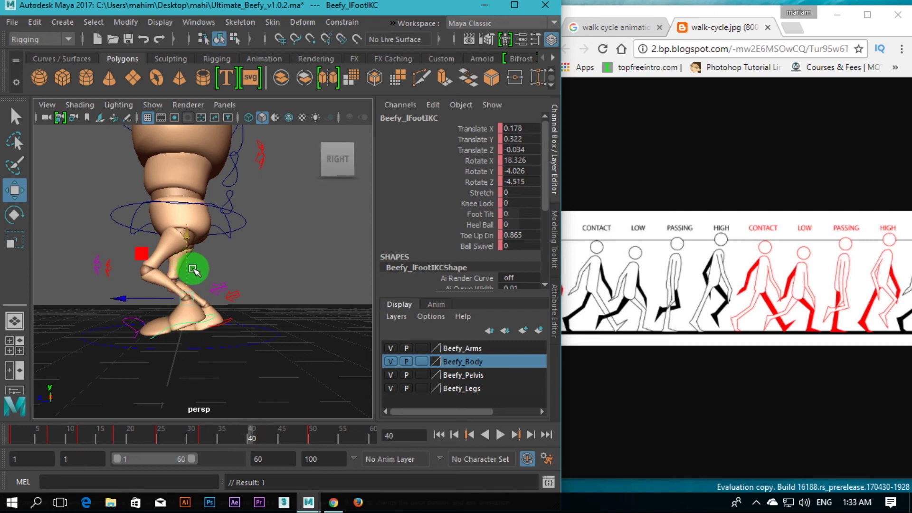
{"action": "left_click", "coordinate": [240, 218]}
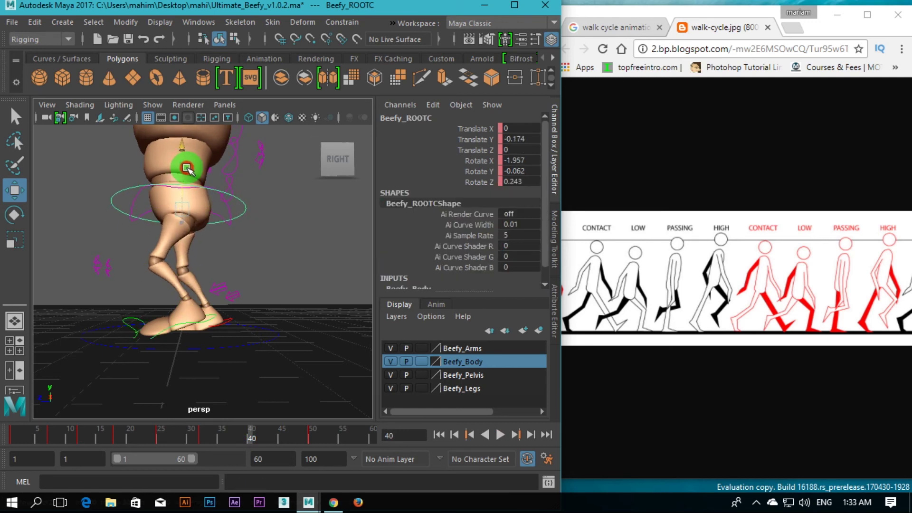
{"action": "left_click", "coordinate": [186, 168]}
{"action": "left_click", "coordinate": [229, 317]}
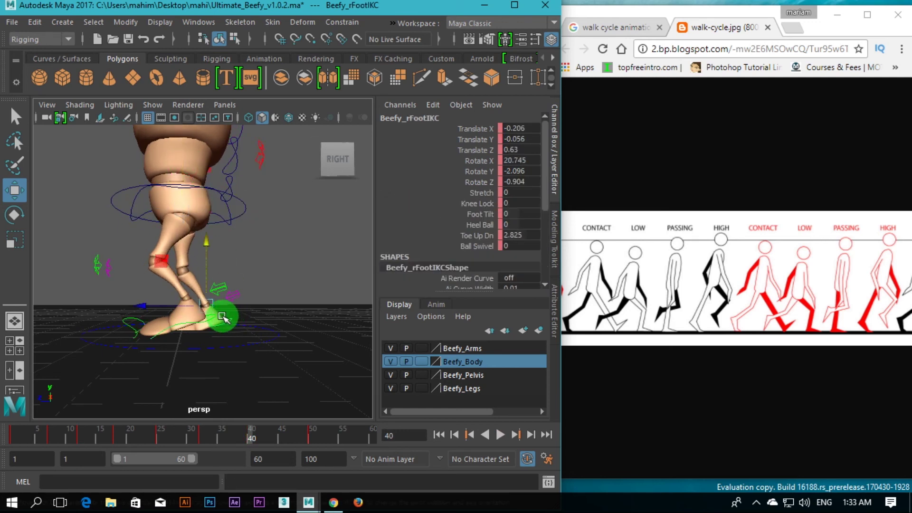
{"action": "left_click_drag", "start_coordinate": [222, 317], "coordinate": [183, 305]}
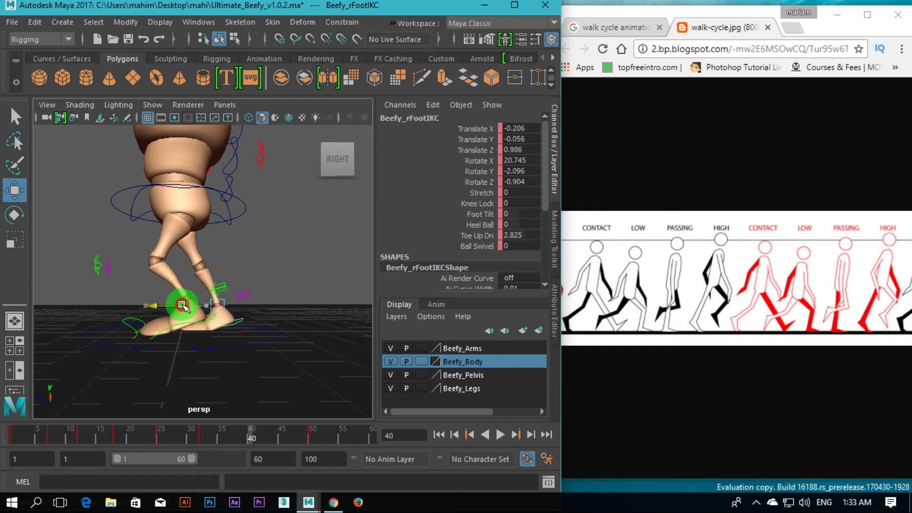
Lift the left foot off the ground, key its position and rotation, then slide it back.
{"action": "left_click", "coordinate": [172, 330]}
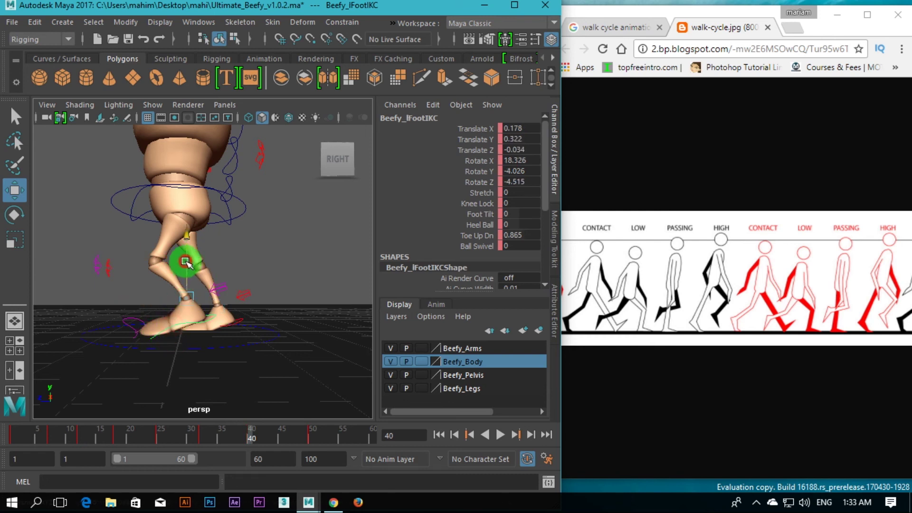
{"action": "left_click_drag", "start_coordinate": [186, 262], "coordinate": [161, 291]}
{"action": "key", "text": "s"}
{"action": "key", "text": "e"}
{"action": "key", "text": "shift+e"}
{"action": "key", "text": "w"}
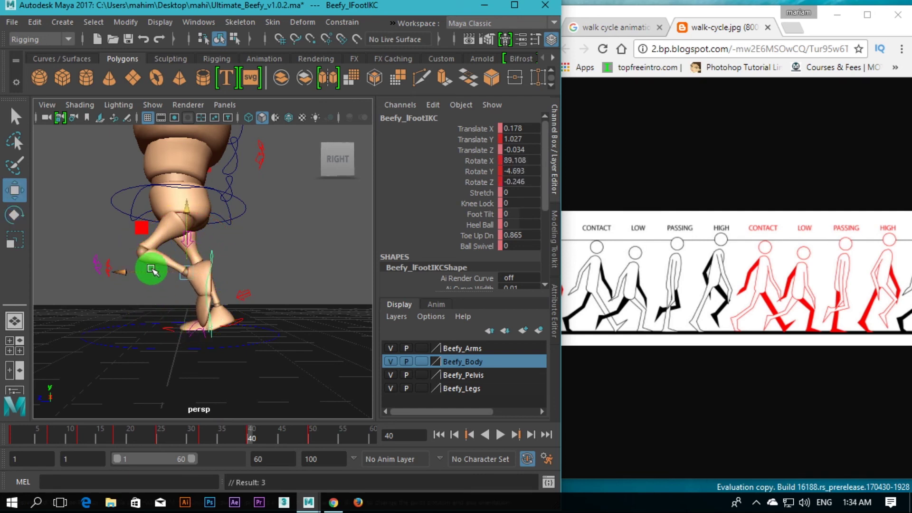
{"action": "left_click_drag", "start_coordinate": [182, 267], "coordinate": [190, 266]}
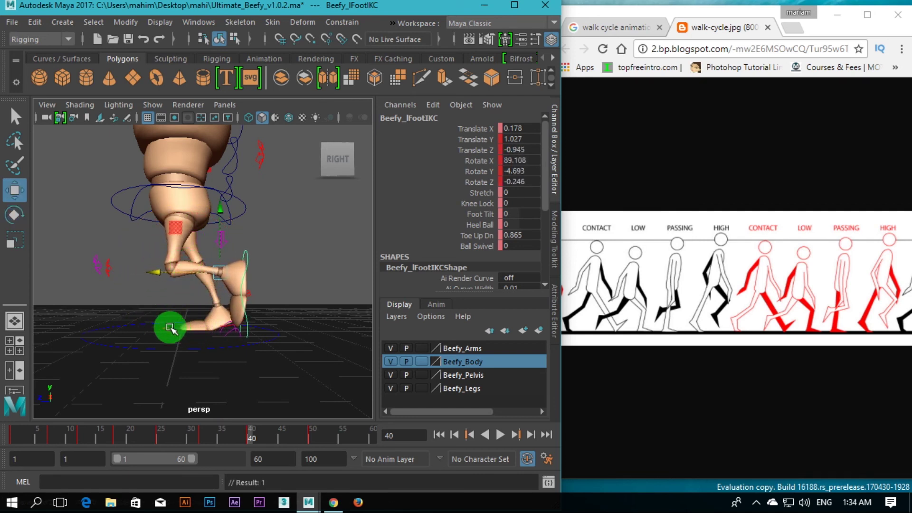
{"action": "left_click", "coordinate": [169, 328]}
Raise the right foot to Translate Y 0.242, Z 0.545 and flatten it to Rotate X 1.905.
{"action": "mouse_move", "coordinate": [172, 329]}
{"action": "left_mouse_down", "text": "alt"}
{"action": "mouse_move", "coordinate": [206, 336]}
{"action": "mouse_move", "coordinate": [206, 317]}
{"action": "left_mouse_up", "text": "alt"}
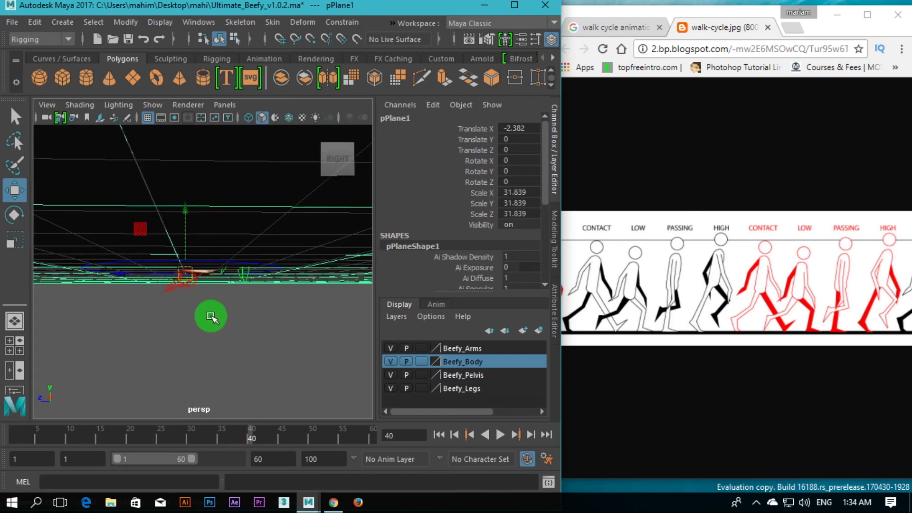
{"action": "left_click", "coordinate": [210, 317]}
{"action": "left_click", "coordinate": [209, 295]}
{"action": "left_click_drag", "start_coordinate": [209, 295], "coordinate": [181, 298], "text": "alt"}
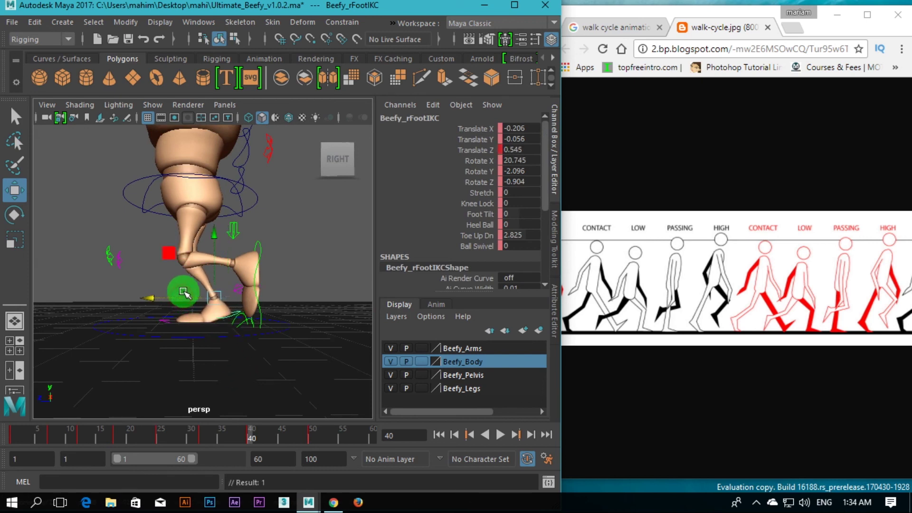
{"action": "left_click_drag", "start_coordinate": [215, 258], "coordinate": [214, 265]}
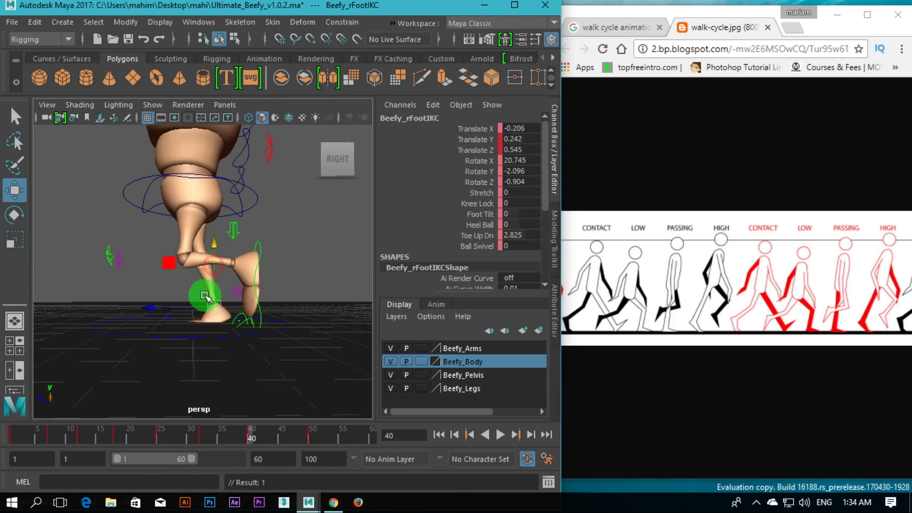
{"action": "key", "text": "e"}
{"action": "left_click_drag", "start_coordinate": [188, 300], "coordinate": [181, 255]}
{"action": "middle_click_drag", "start_coordinate": [244, 336], "coordinate": [220, 362], "text": "alt"}
{"action": "left_click", "coordinate": [216, 457]}
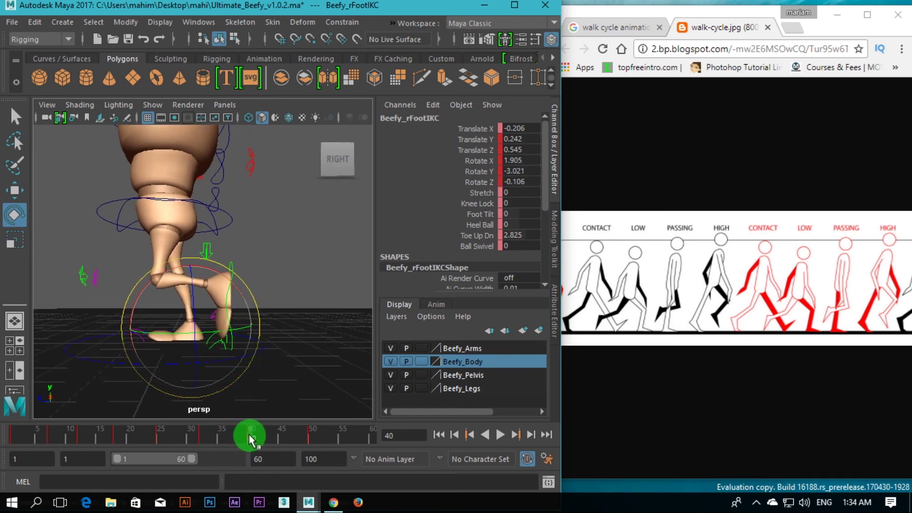
At frame 50, lower and set back the left foot, key it, and roll it onto its heel.
{"action": "left_click_drag", "start_coordinate": [250, 434], "coordinate": [308, 431]}
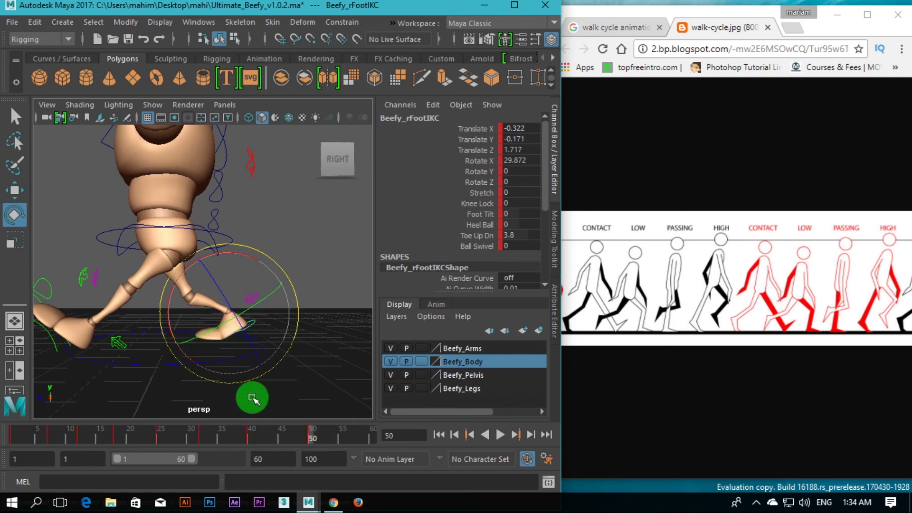
{"action": "left_click", "coordinate": [49, 331]}
{"action": "middle_click_drag", "start_coordinate": [173, 361], "coordinate": [179, 267], "text": "alt"}
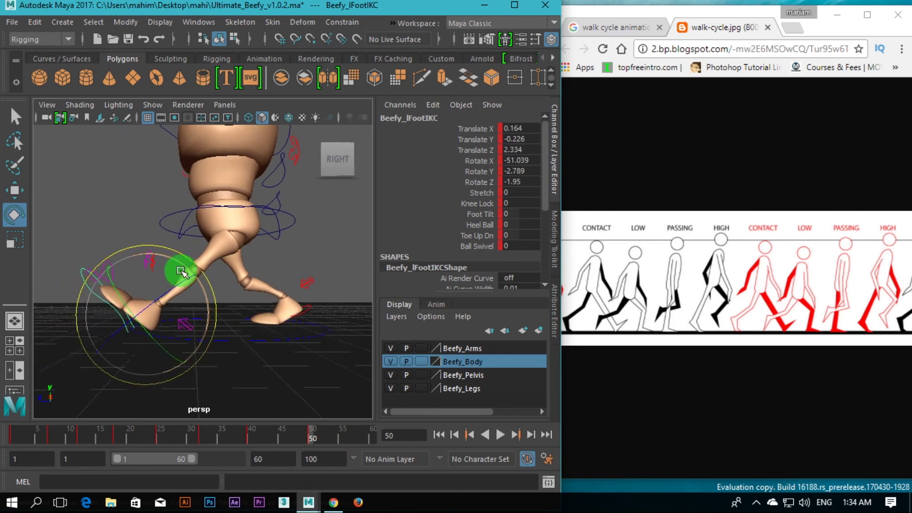
{"action": "left_click_drag", "start_coordinate": [134, 246], "coordinate": [143, 299]}
{"action": "key", "text": "w"}
{"action": "left_click_drag", "start_coordinate": [138, 253], "coordinate": [173, 309]}
{"action": "key", "text": "s"}
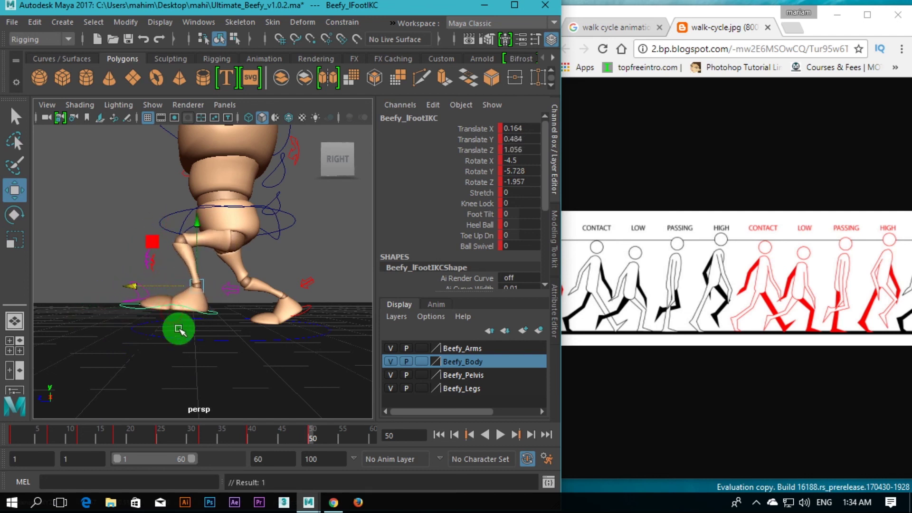
{"action": "key", "text": "e"}
{"action": "left_click_drag", "start_coordinate": [138, 253], "coordinate": [138, 279]}
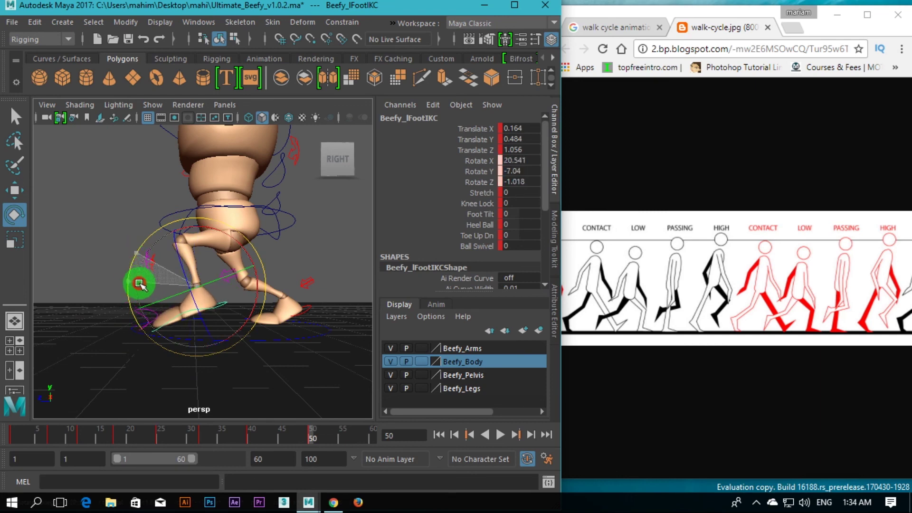
Raise Beefy_ROOTC upward to lift the whole body.
{"action": "middle_click_drag", "start_coordinate": [224, 312], "coordinate": [198, 360], "text": "alt"}
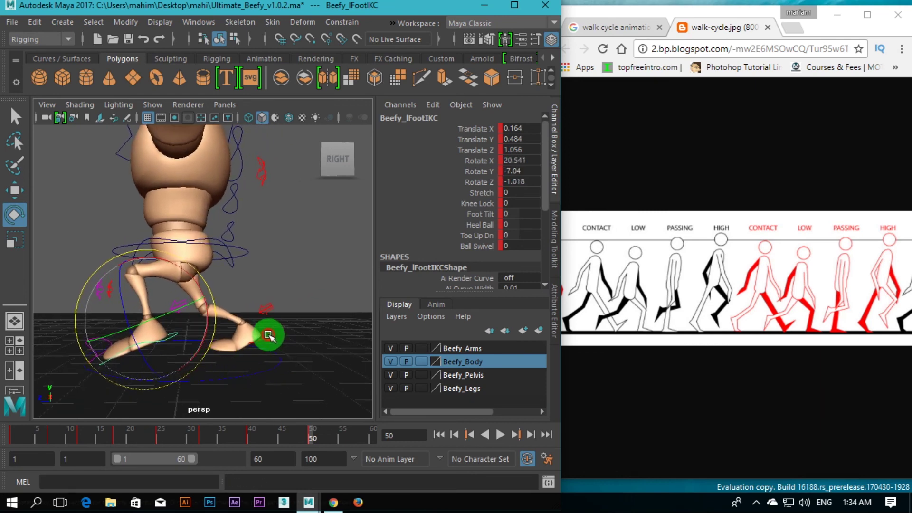
{"action": "left_click", "coordinate": [269, 335]}
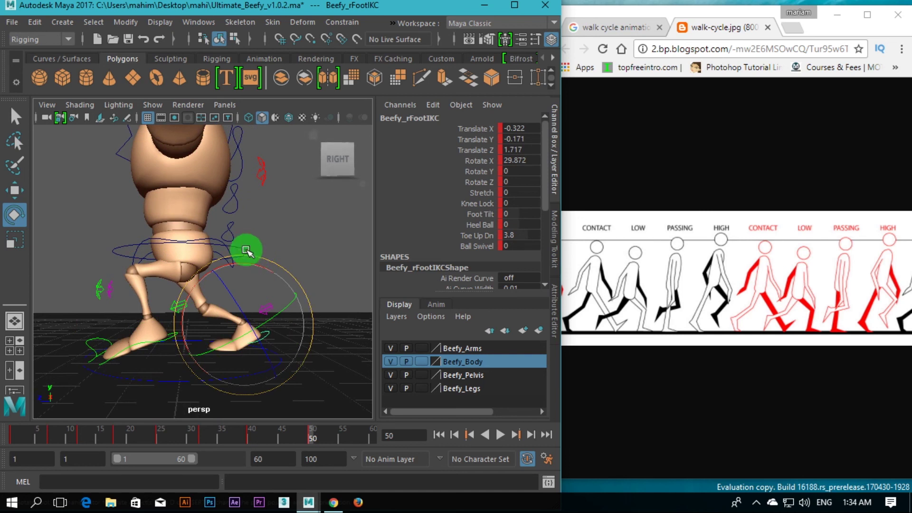
{"action": "left_click", "coordinate": [230, 244]}
{"action": "key", "text": "w"}
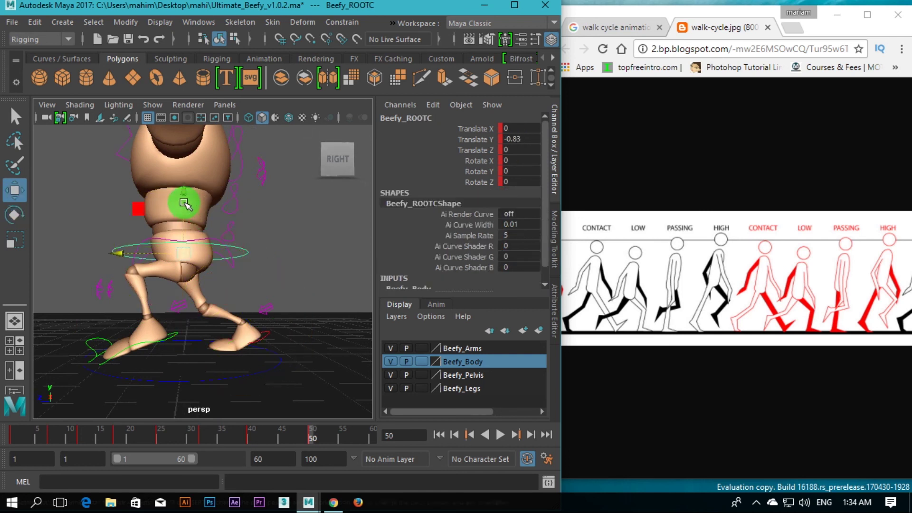
{"action": "left_click_drag", "start_coordinate": [186, 189], "coordinate": [187, 172]}
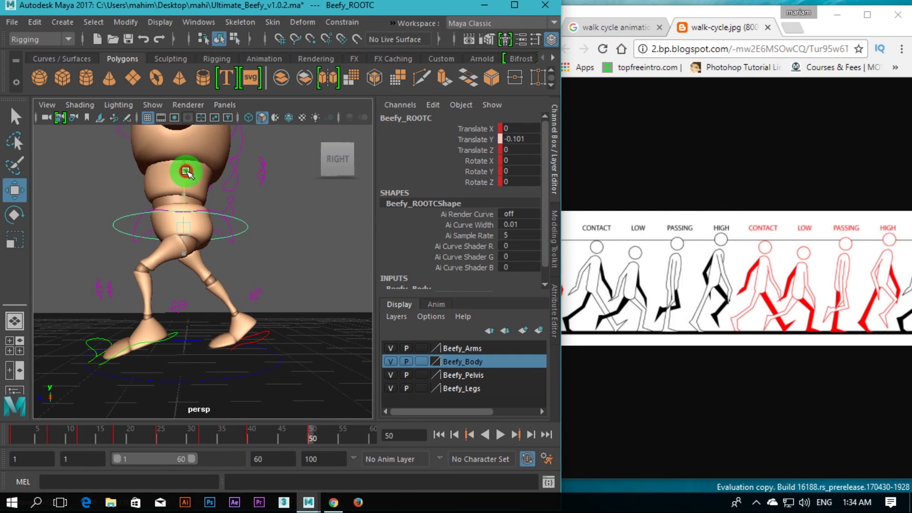
Push the right foot further forward in Z and lower the root to Translate Y -0.221.
{"action": "left_click", "coordinate": [267, 337]}
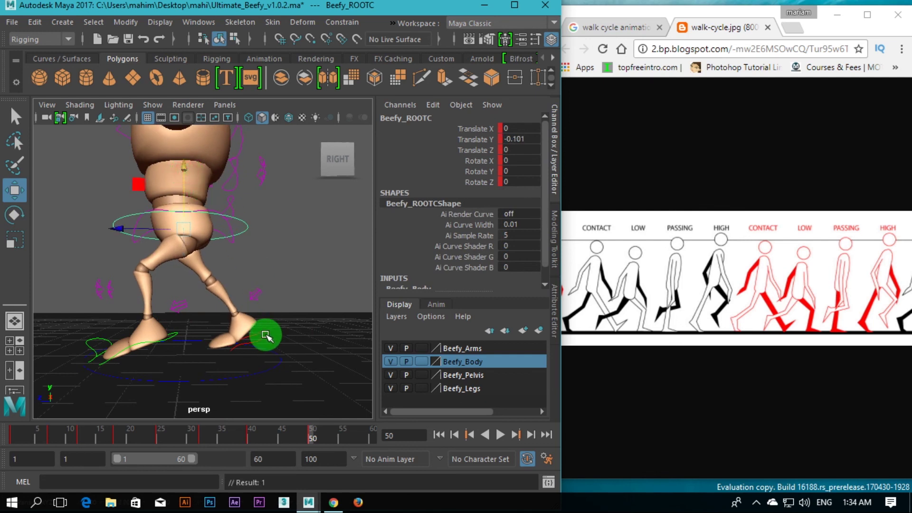
{"action": "left_click", "coordinate": [265, 336]}
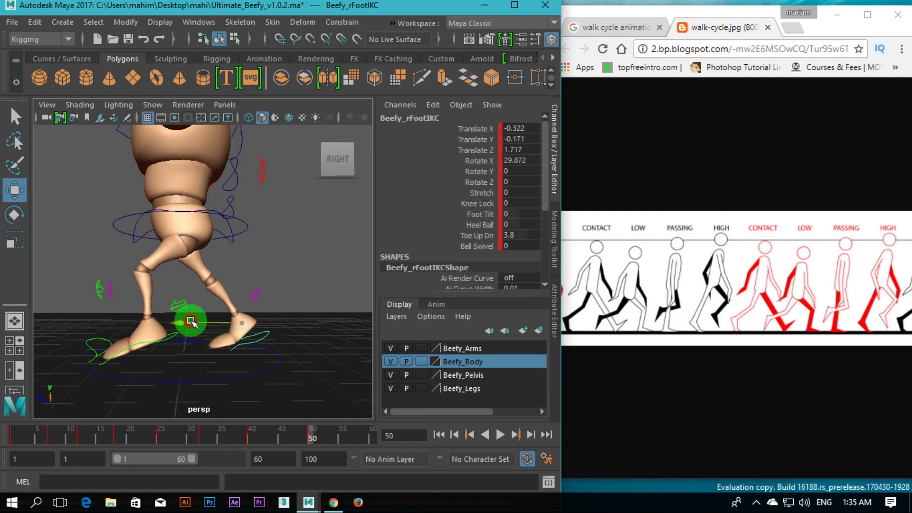
{"action": "left_click_drag", "start_coordinate": [192, 323], "coordinate": [202, 323]}
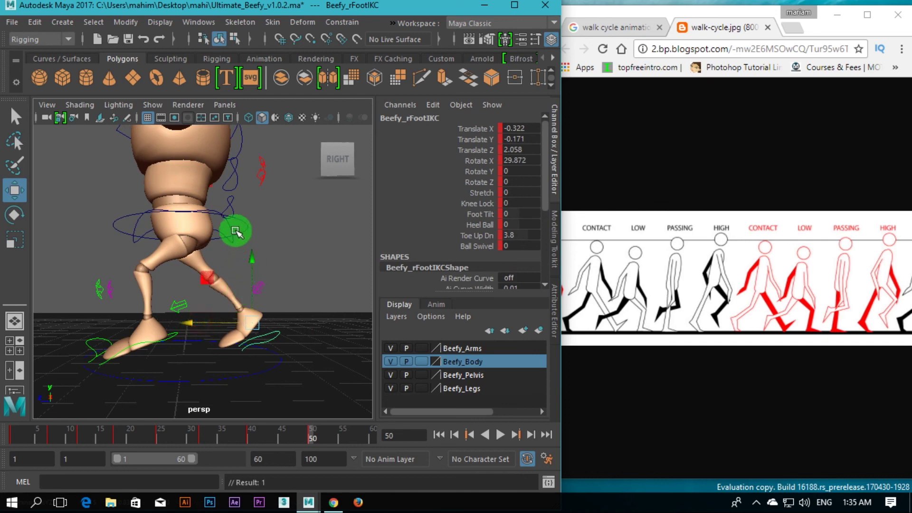
{"action": "left_click", "coordinate": [246, 220]}
{"action": "left_click_drag", "start_coordinate": [188, 186], "coordinate": [189, 189]}
{"action": "left_click_drag", "start_coordinate": [240, 254], "coordinate": [259, 379], "text": "alt"}
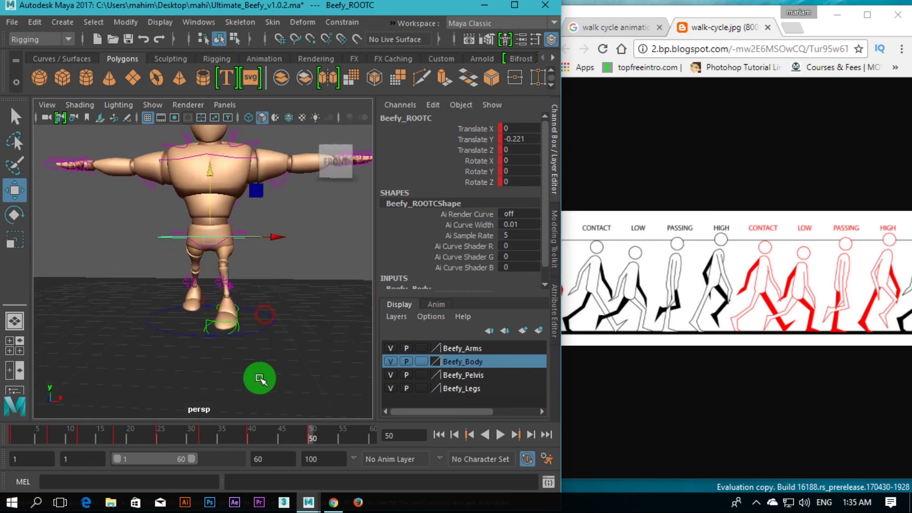
Rewind the walk to frame 1 from a side view and play it back in a loop.
{"action": "key", "text": "alt+v"}
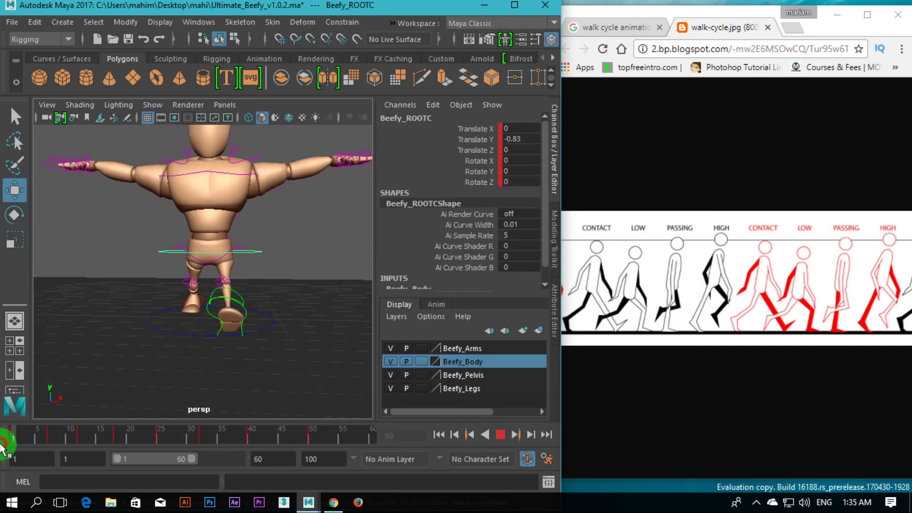
{"action": "left_click_drag", "start_coordinate": [274, 430], "coordinate": [312, 429]}
{"action": "left_click_drag", "start_coordinate": [281, 302], "coordinate": [157, 297], "text": "alt"}
{"action": "right_click_drag", "start_coordinate": [157, 297], "coordinate": [212, 255], "text": "alt"}
{"action": "left_click_drag", "start_coordinate": [285, 438], "coordinate": [2, 448]}
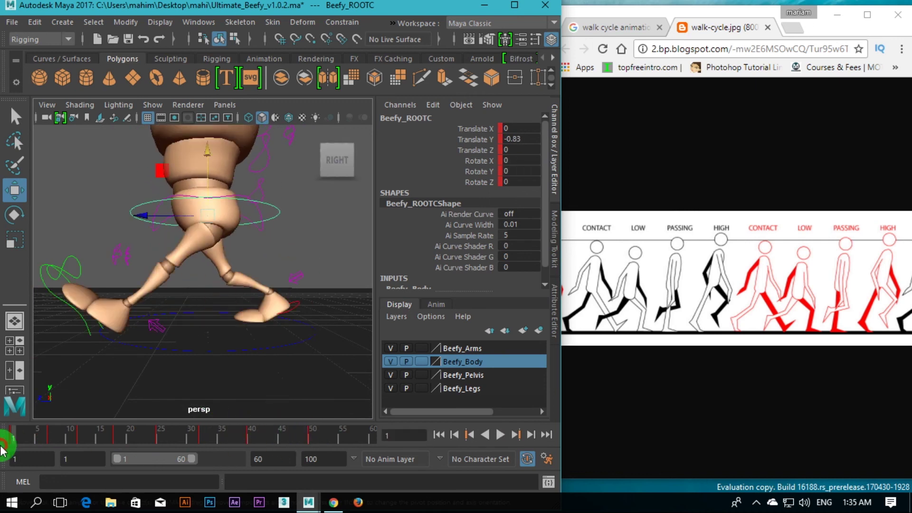
{"action": "left_click", "coordinate": [501, 435]}
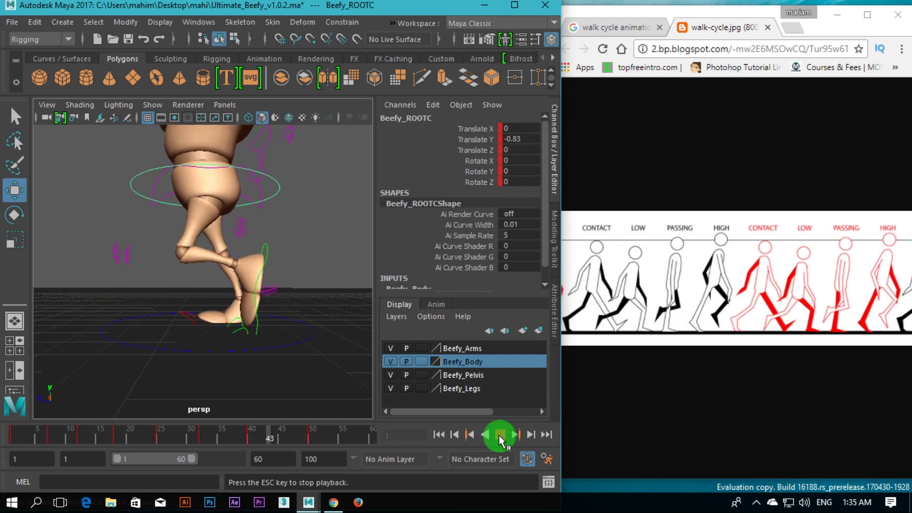
Stop playback at frame 9, then orbit and zoom around Beefy to inspect the pose.
{"action": "left_click", "coordinate": [499, 435]}
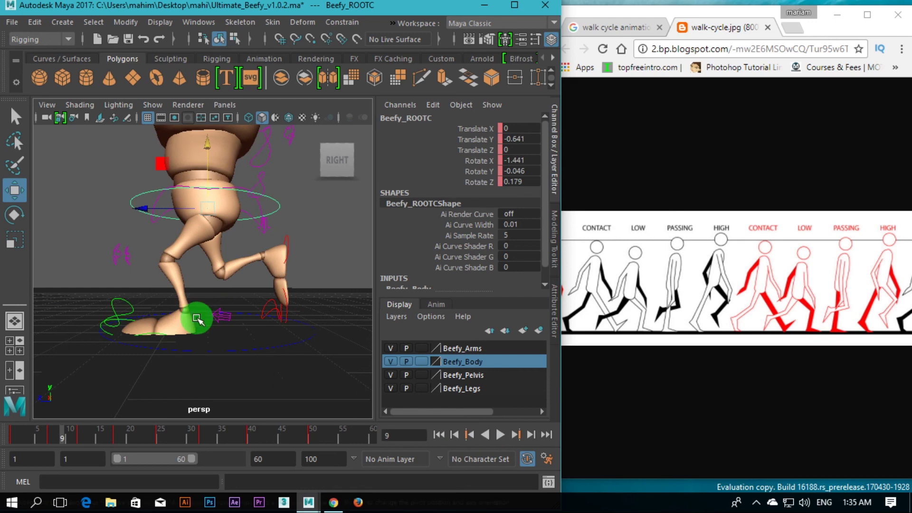
{"action": "left_click_drag", "start_coordinate": [197, 320], "coordinate": [301, 303], "text": "alt"}
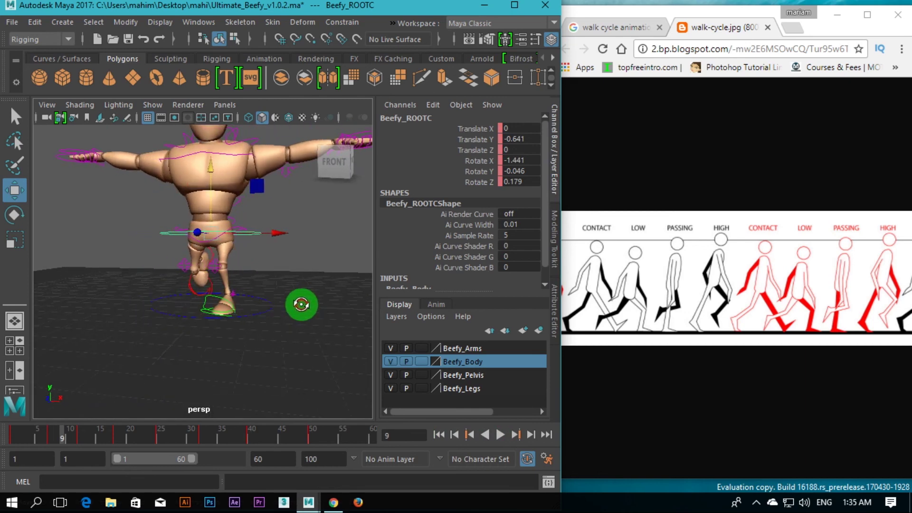
{"action": "scroll", "coordinate": [238, 309], "scroll_direction": "up", "scroll_amount": 5}
{"action": "middle_click_drag", "start_coordinate": [234, 311], "coordinate": [240, 283], "text": "alt"}
{"action": "scroll", "coordinate": [218, 306], "scroll_direction": "down", "scroll_amount": 5}
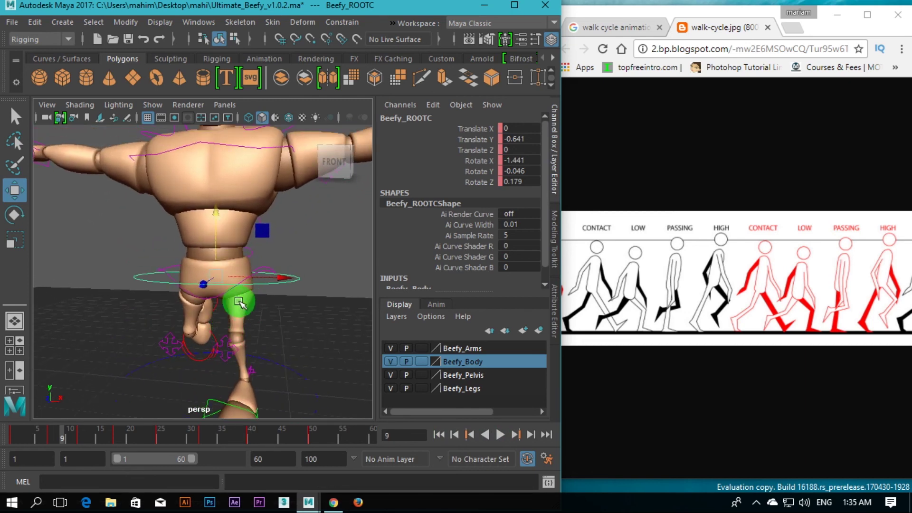
{"action": "left_click_drag", "start_coordinate": [238, 302], "coordinate": [196, 275], "text": "alt"}
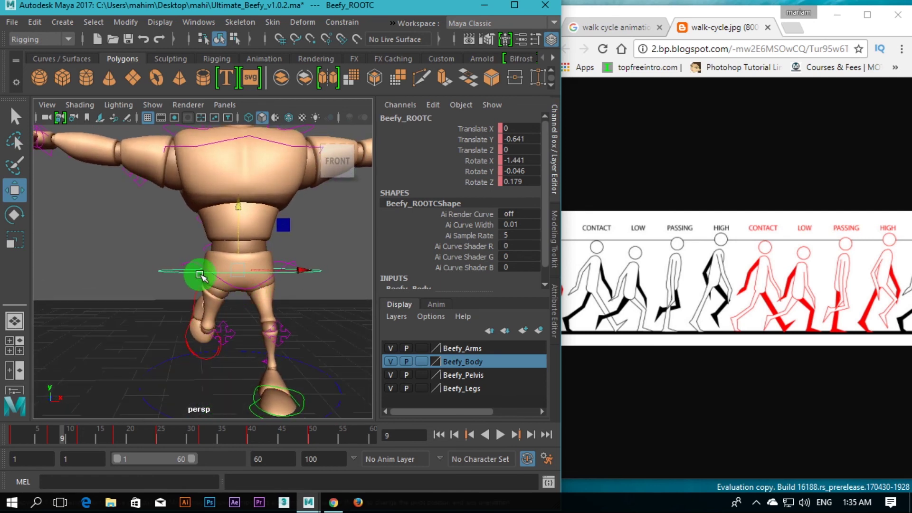
{"action": "scroll", "coordinate": [264, 320], "scroll_direction": "down", "scroll_amount": 3}
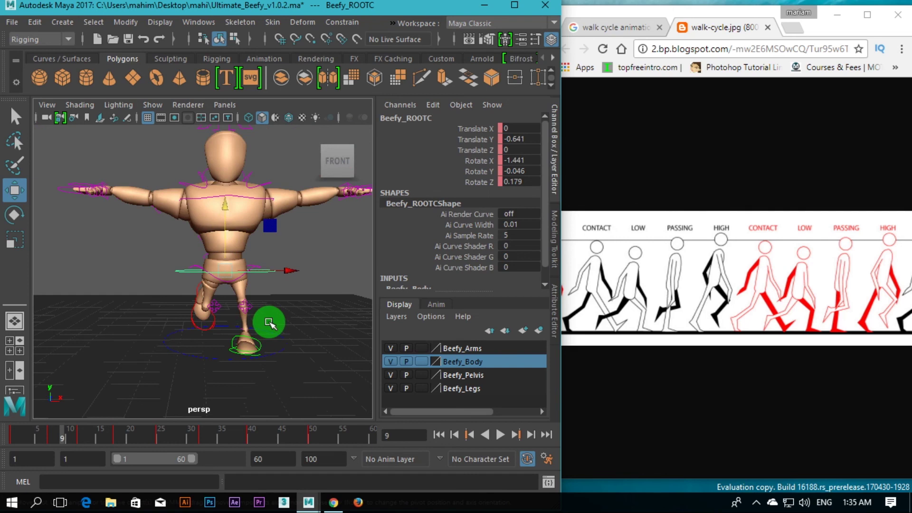
{"action": "mouse_move", "coordinate": [246, 363]}
{"action": "left_mouse_down", "text": "alt"}
{"action": "mouse_move", "coordinate": [269, 336]}
{"action": "mouse_move", "coordinate": [309, 341]}
{"action": "mouse_move", "coordinate": [330, 360]}
{"action": "mouse_move", "coordinate": [228, 346]}
{"action": "mouse_move", "coordinate": [252, 359]}
{"action": "left_mouse_up", "text": "alt"}
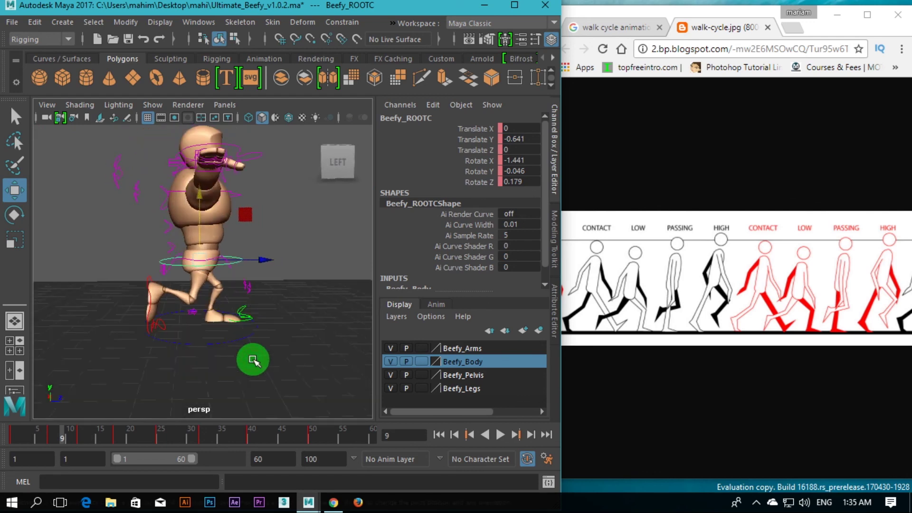